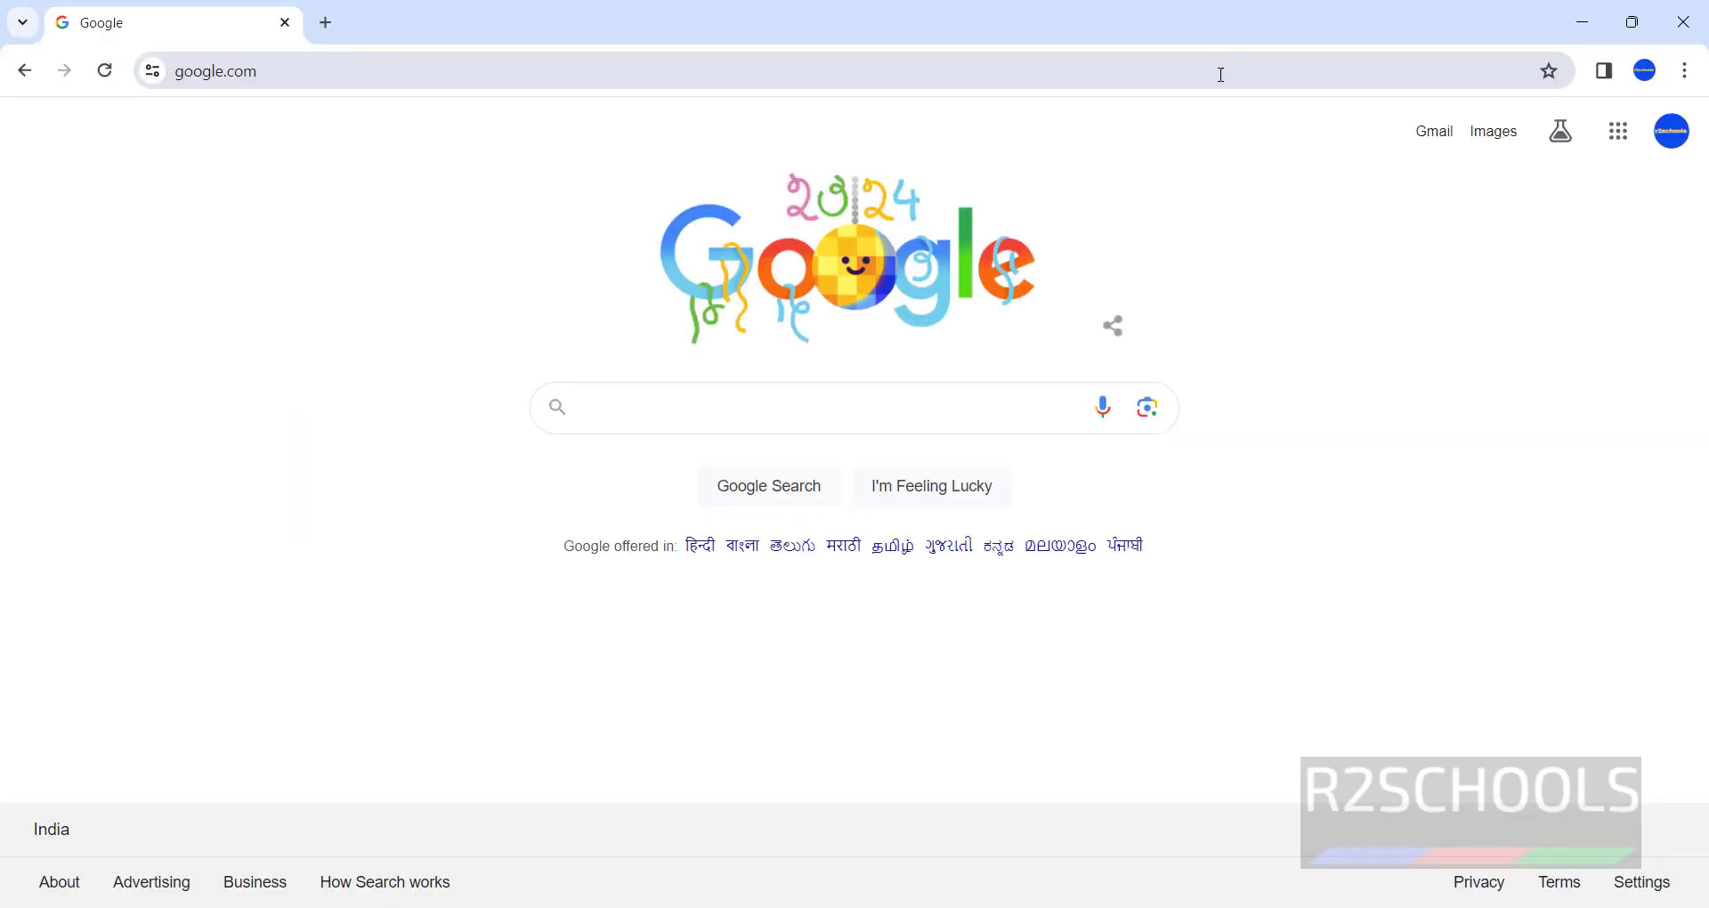
Load kali.org in Chrome in place of the Google start page.
left_click(1199, 79)
type("ka")
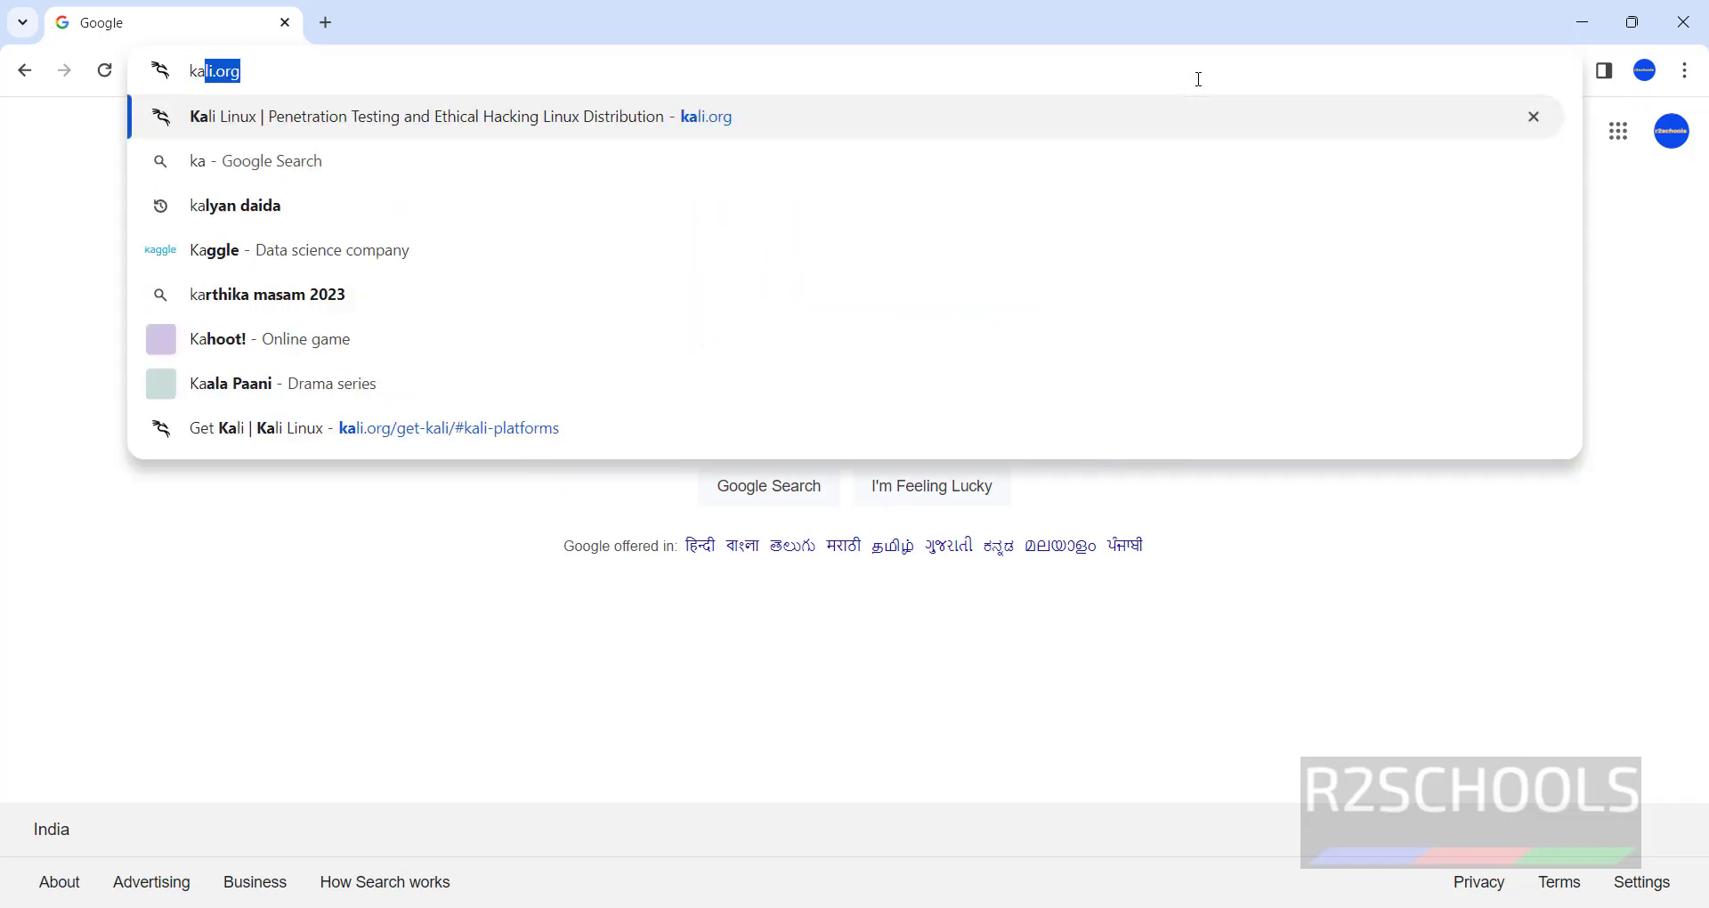
type("li.org")
key("Return")
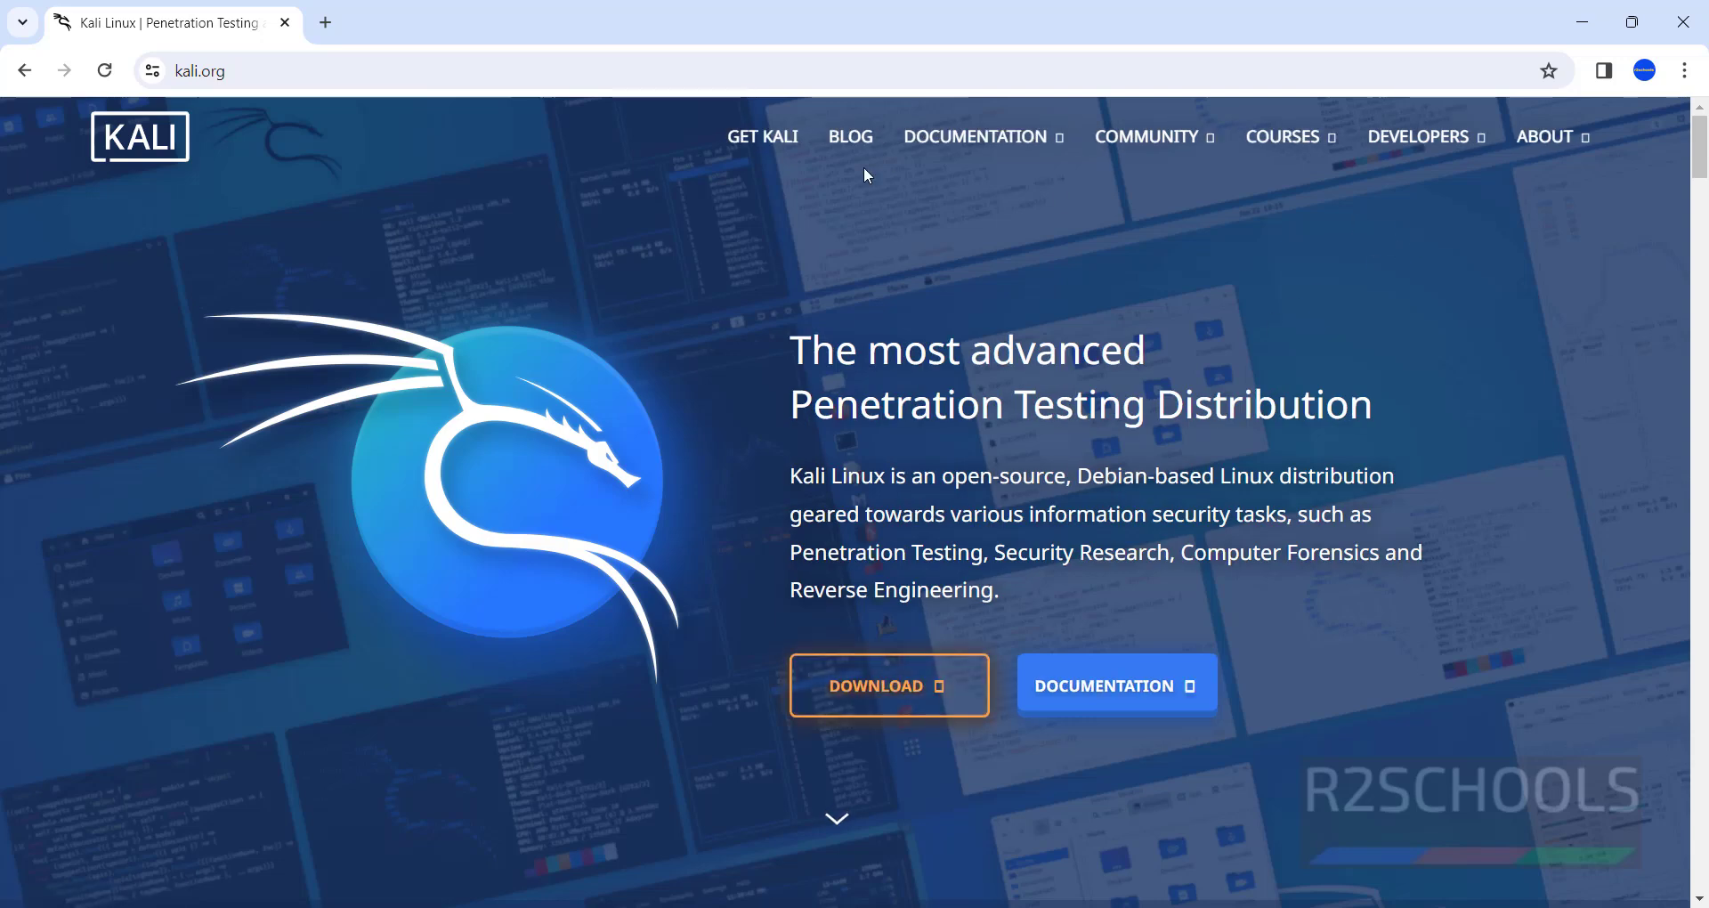
On the Get Kali page, start downloading the 64-bit Kali 2023.4 installer ISO.
left_click(783, 143)
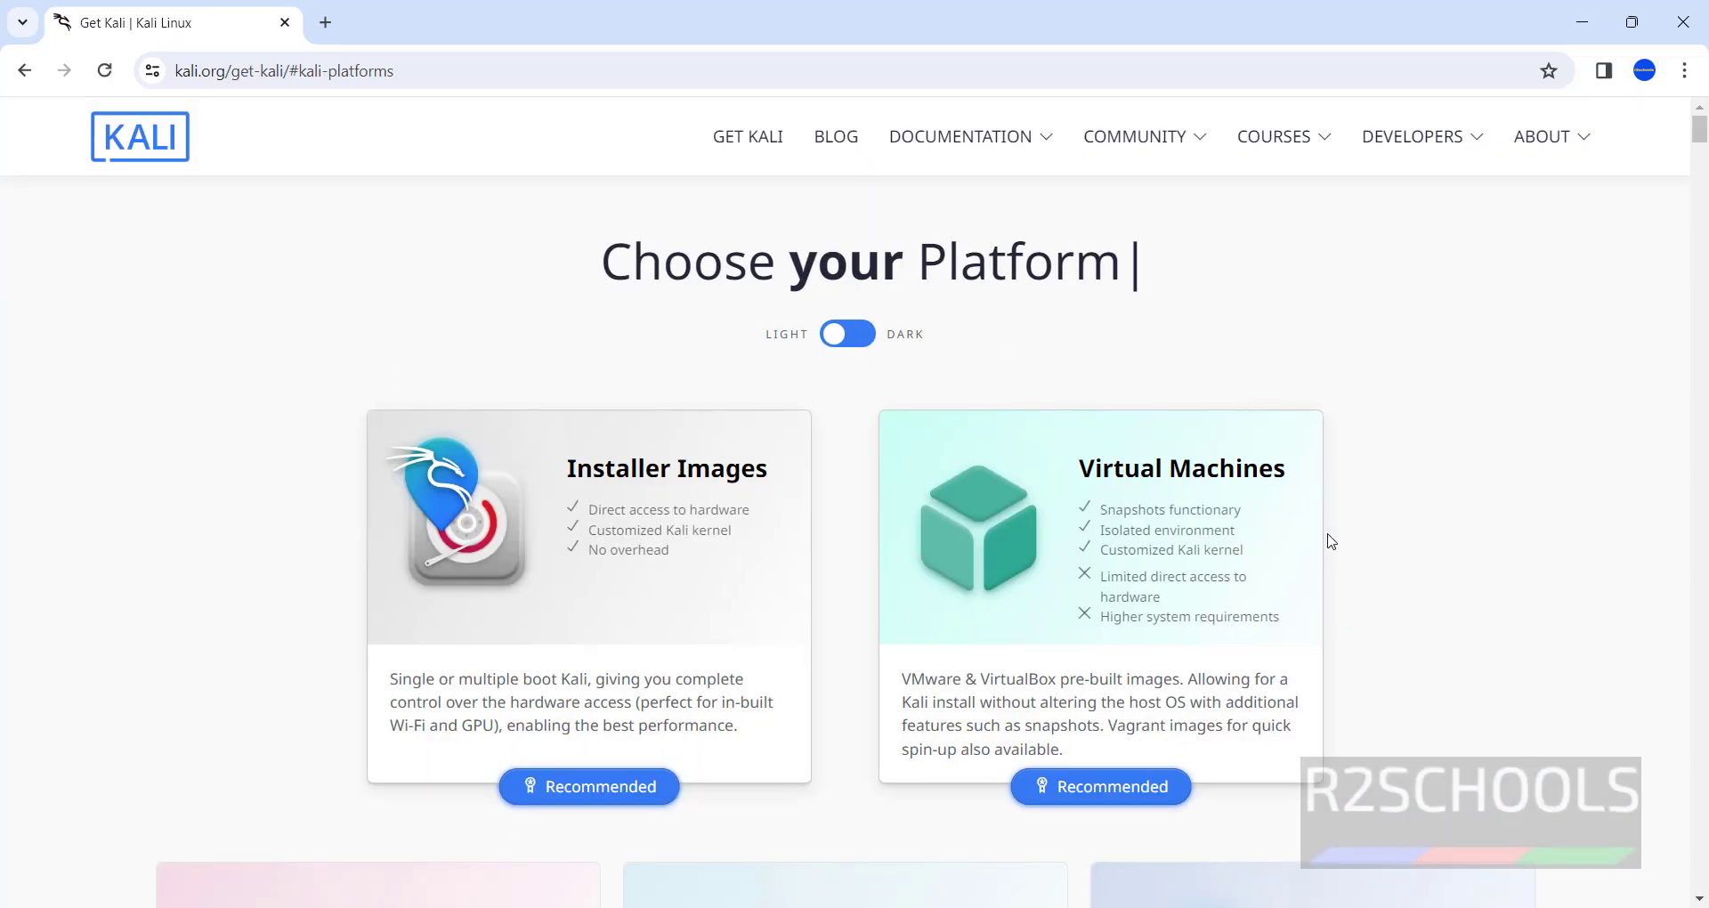
scroll(1328, 537, "down", 7)
scroll(1259, 537, "down", 8)
scroll(1275, 525, "down", 5)
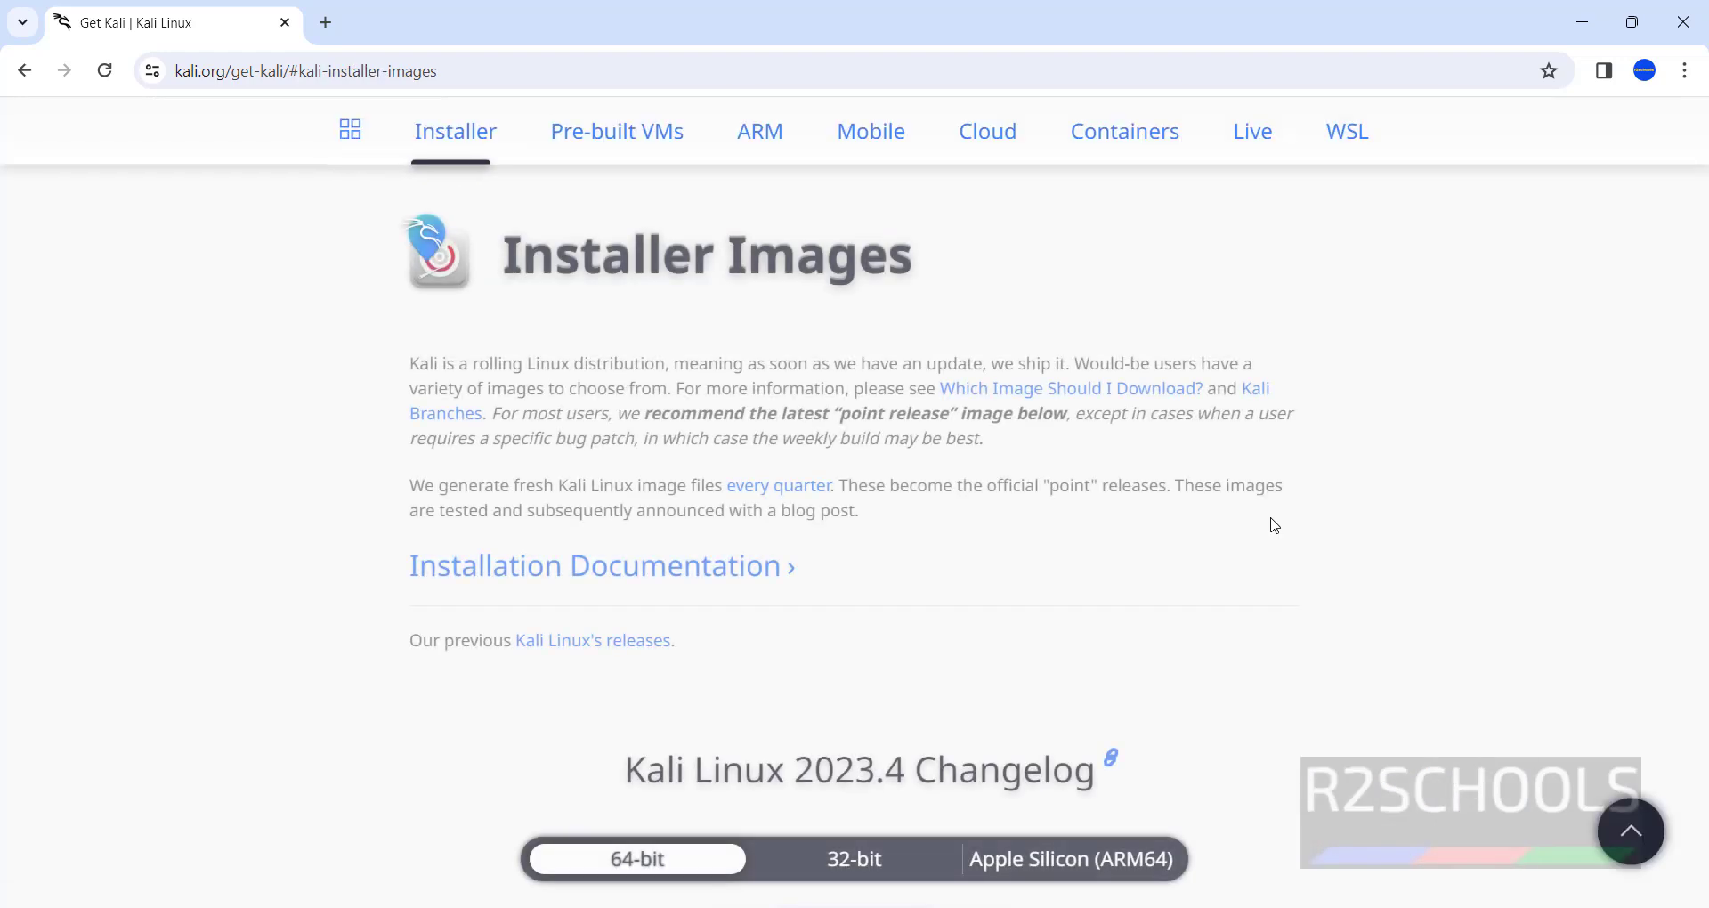
scroll(1354, 530, "down", 5)
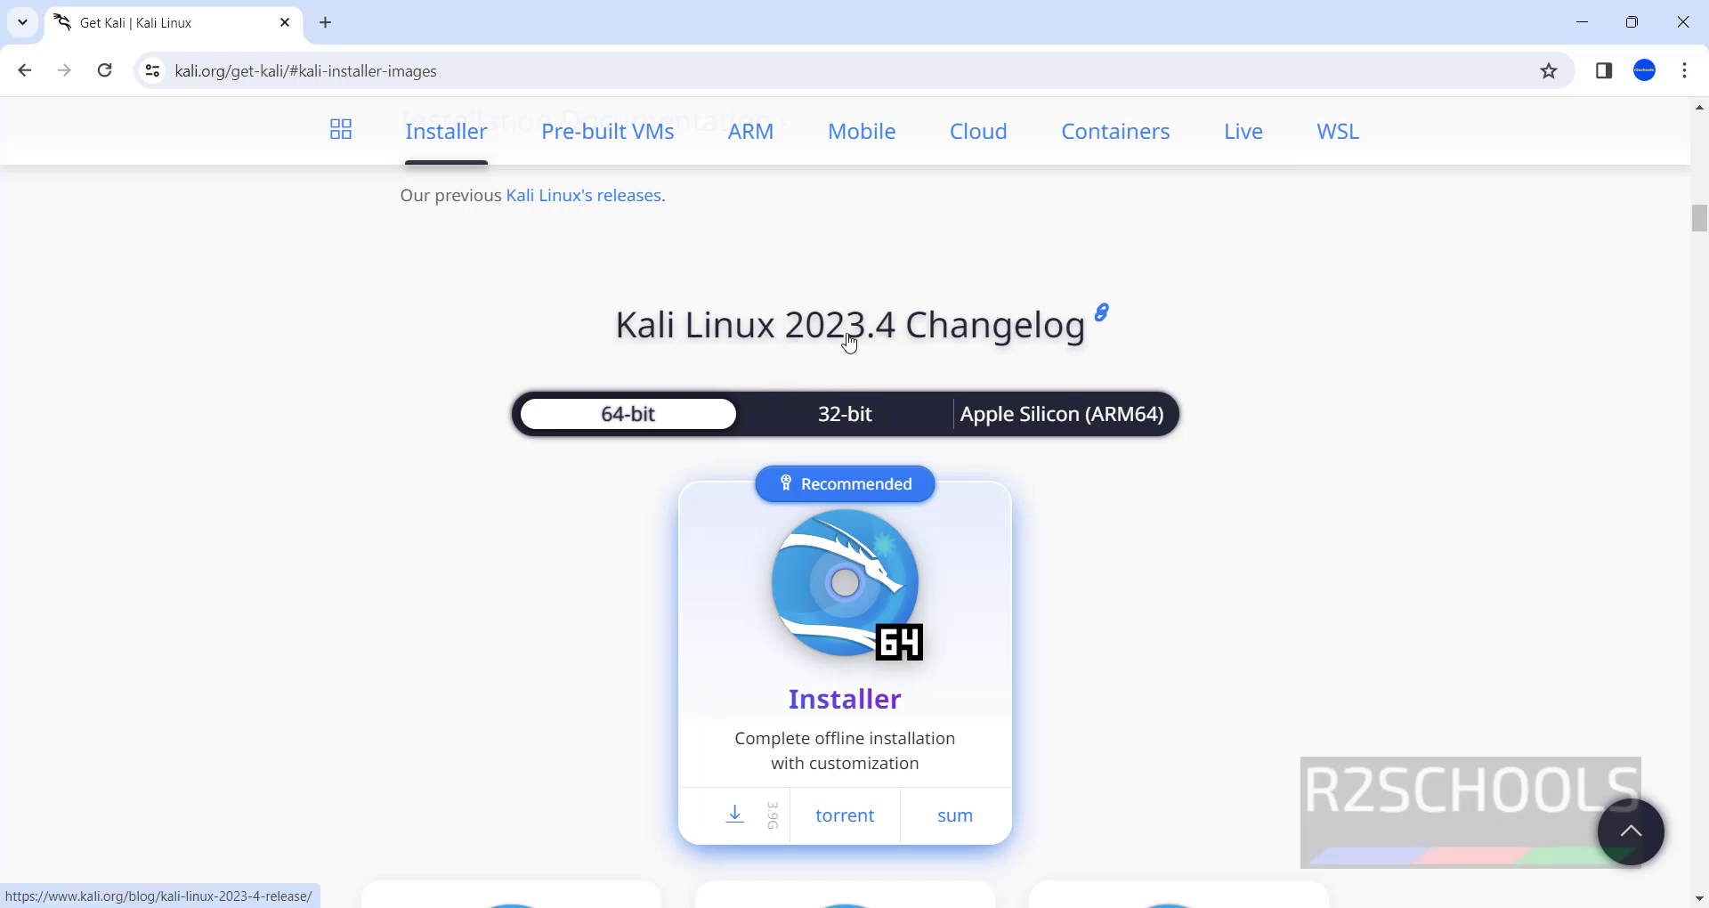
scroll(358, 489, "up", 2)
scroll(359, 489, "up", 2)
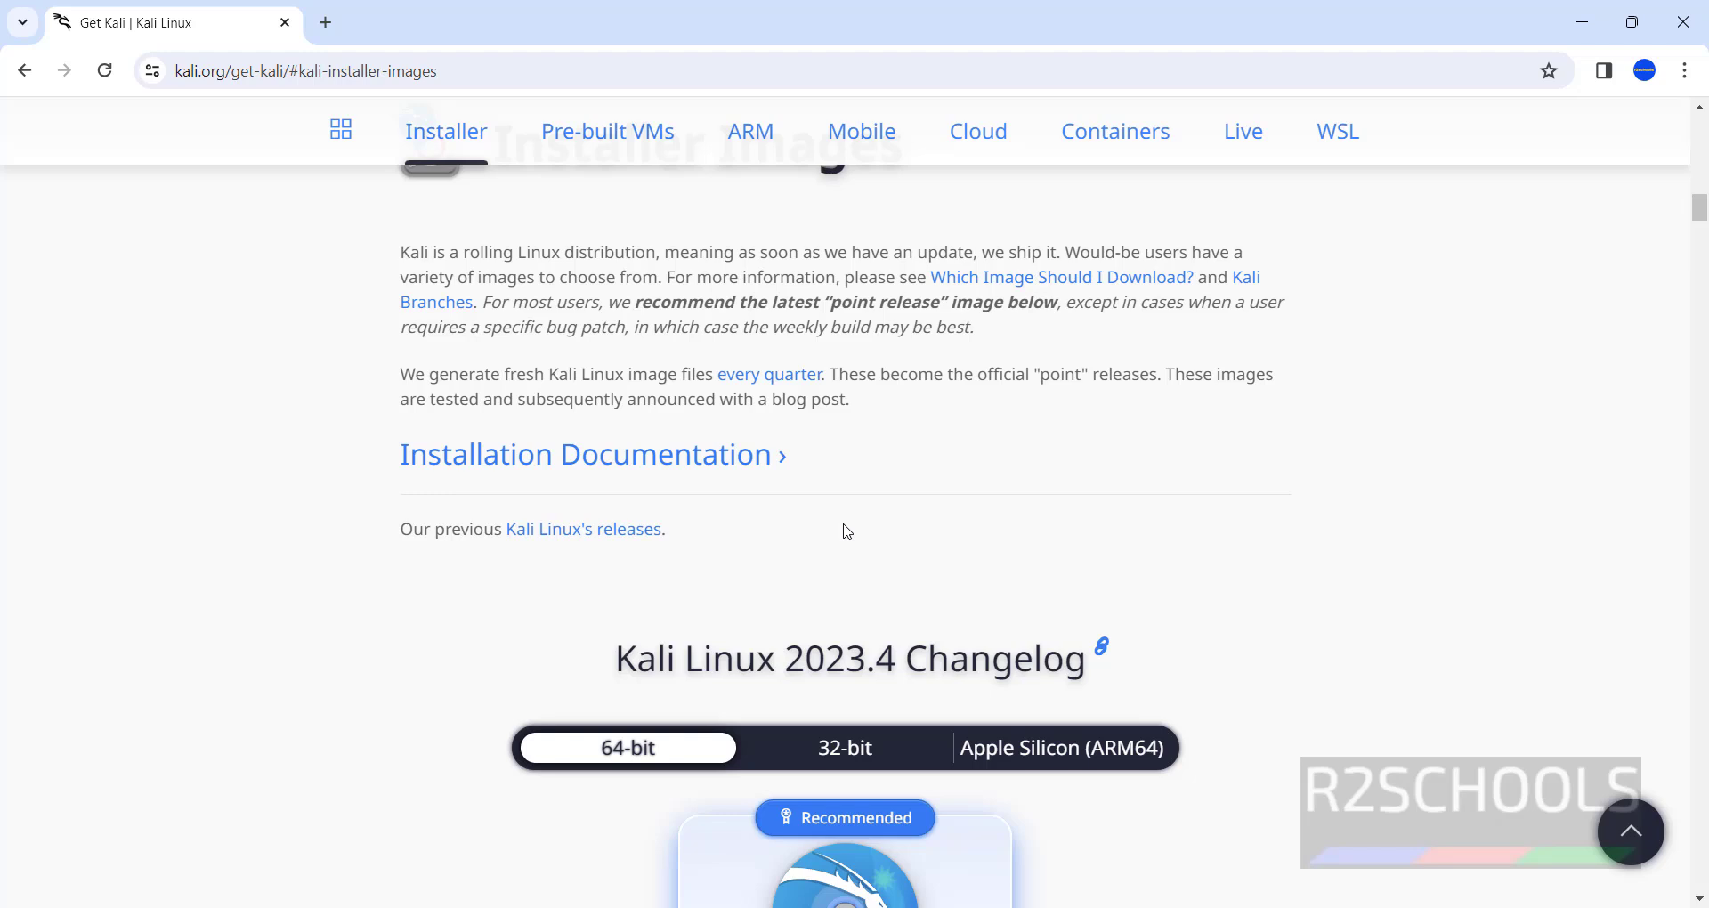
scroll(1293, 578, "down", 6)
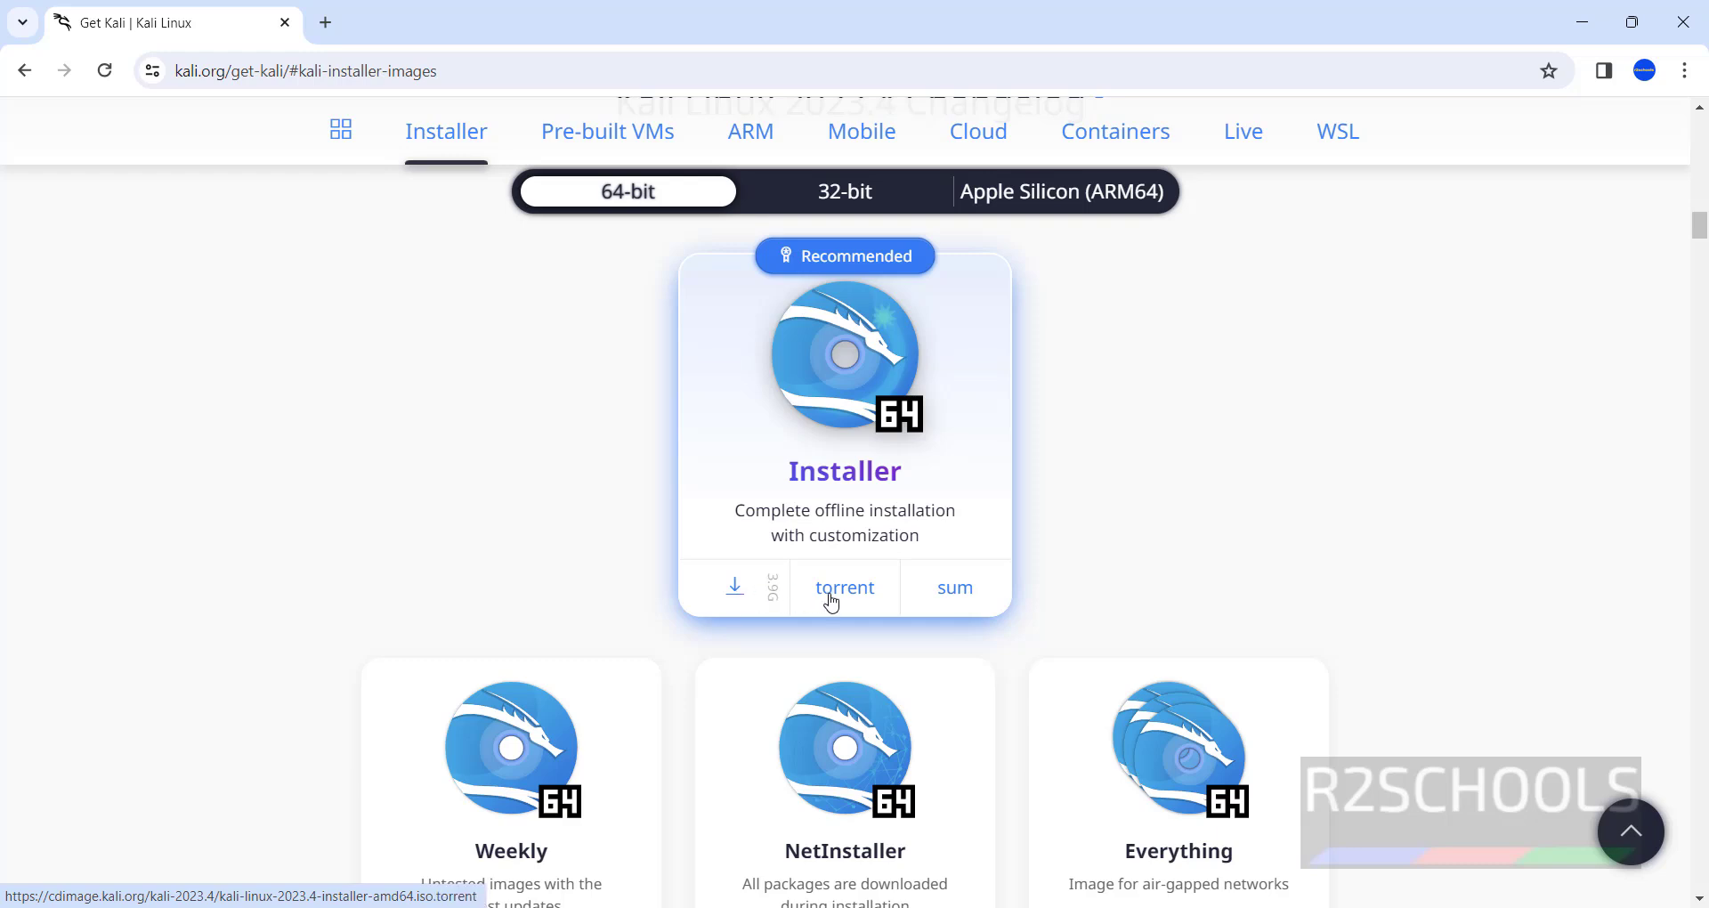
left_click(736, 589)
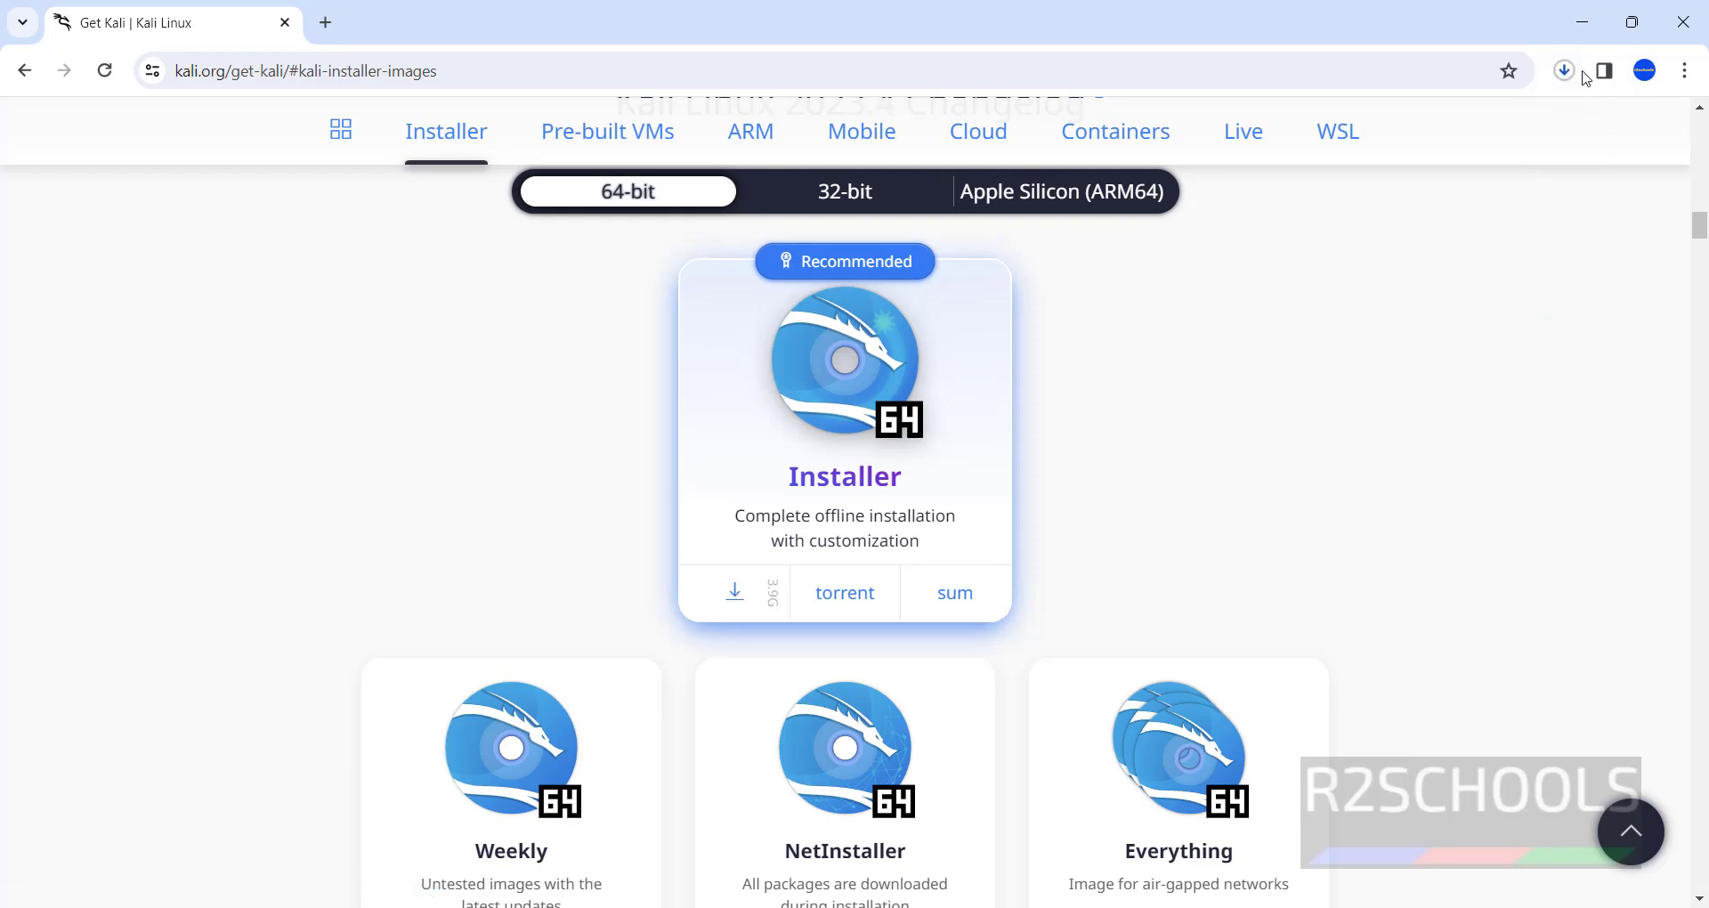
Cancel the Kali installer ISO download from Chrome's full download history.
left_click(1563, 70)
left_click(1306, 296)
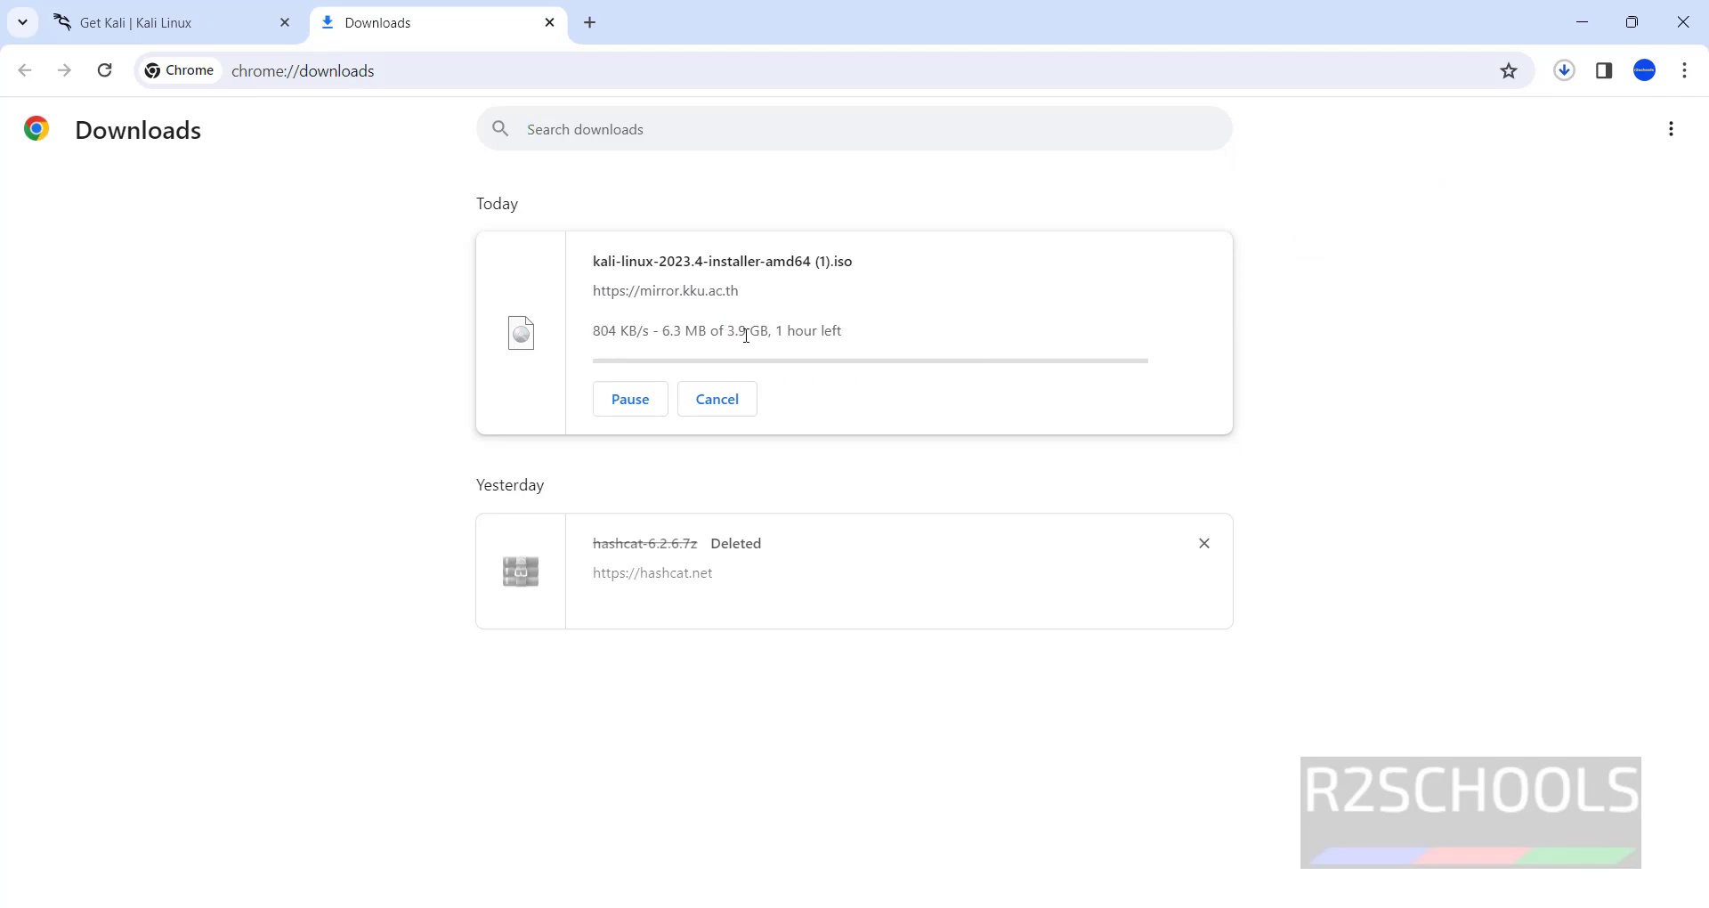
left_click(718, 396)
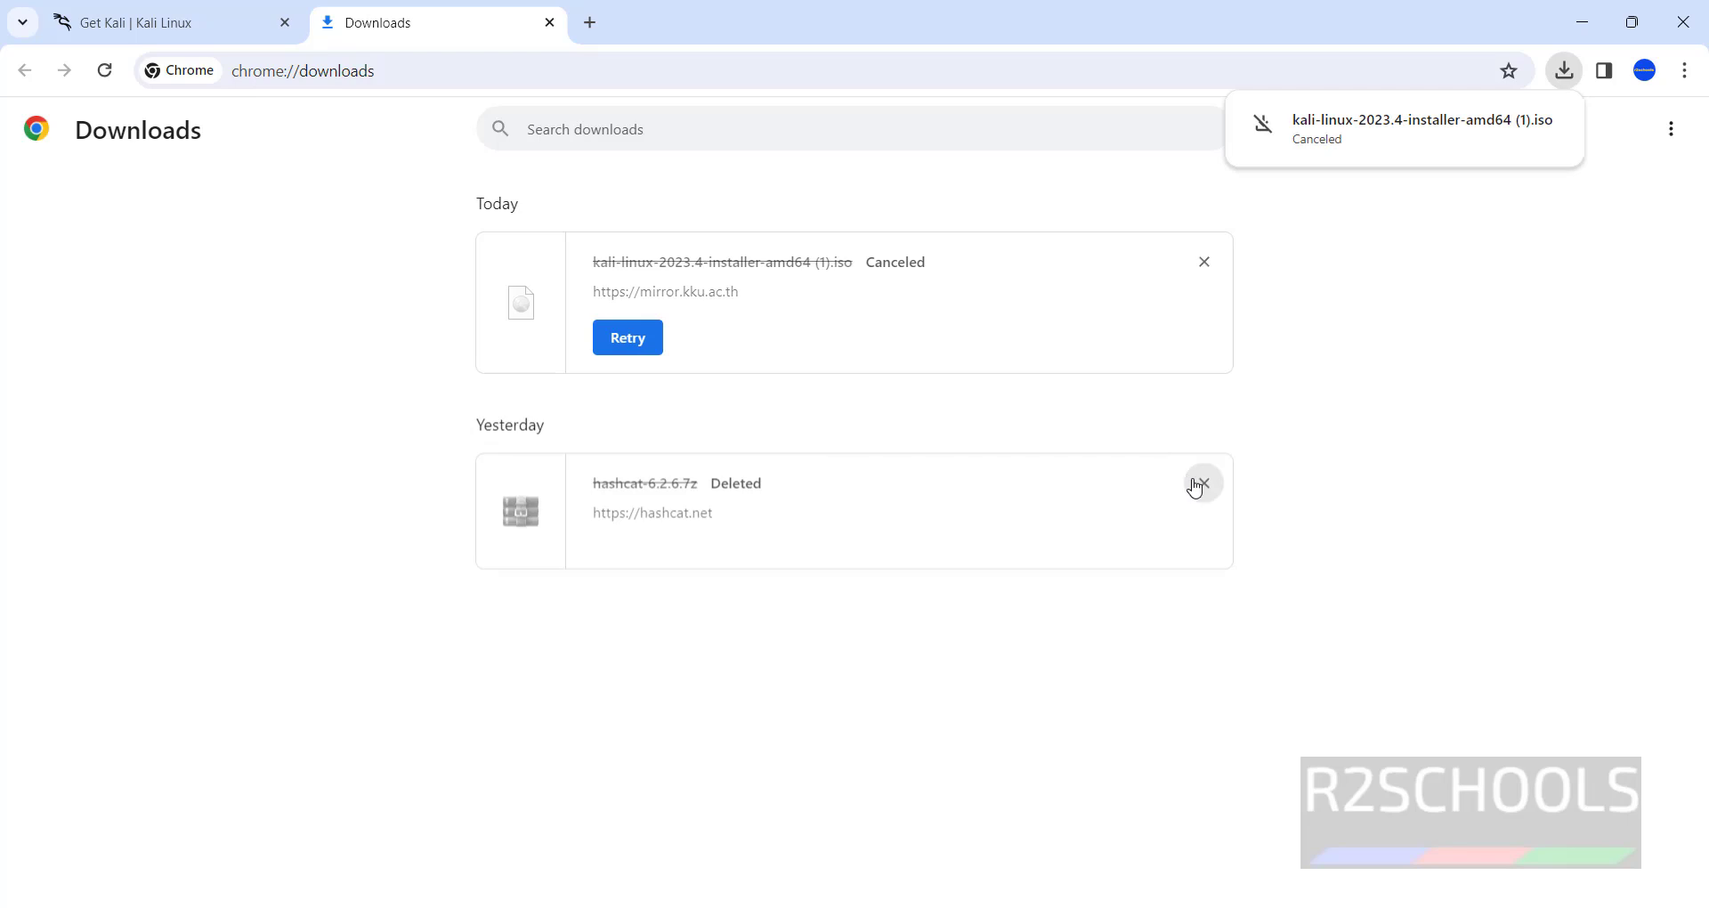
Remove the hashcat and Kali entries from the download history and return to Get Kali.
left_click(1204, 484)
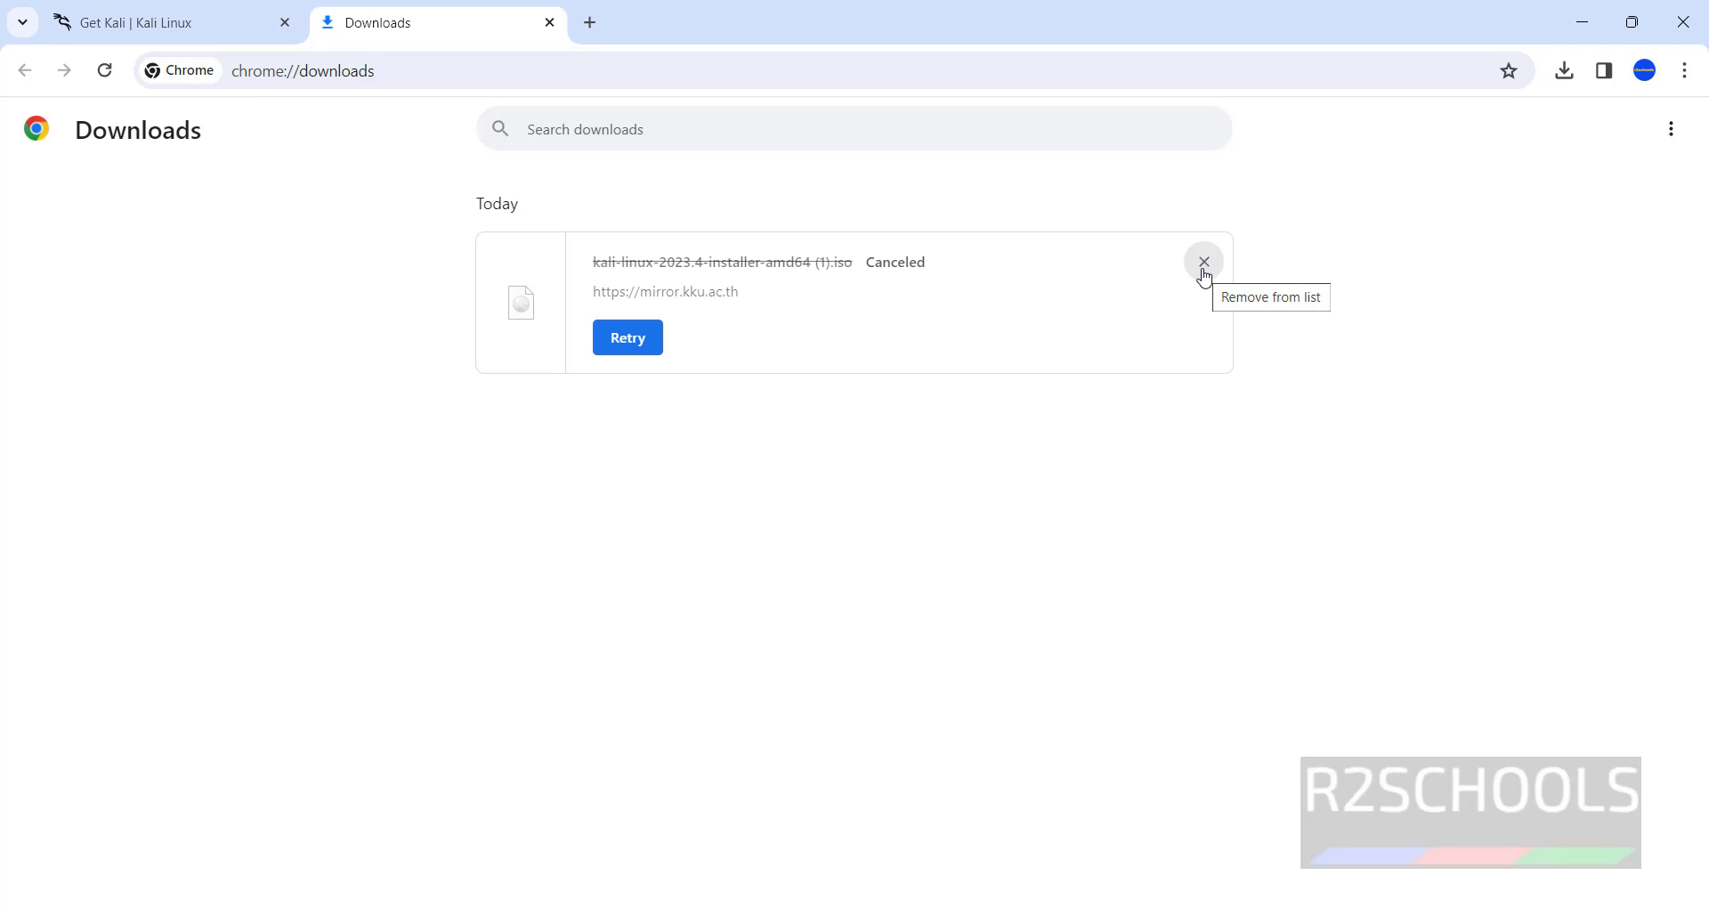
left_click(1204, 261)
key("ctrl+shift+Tab")
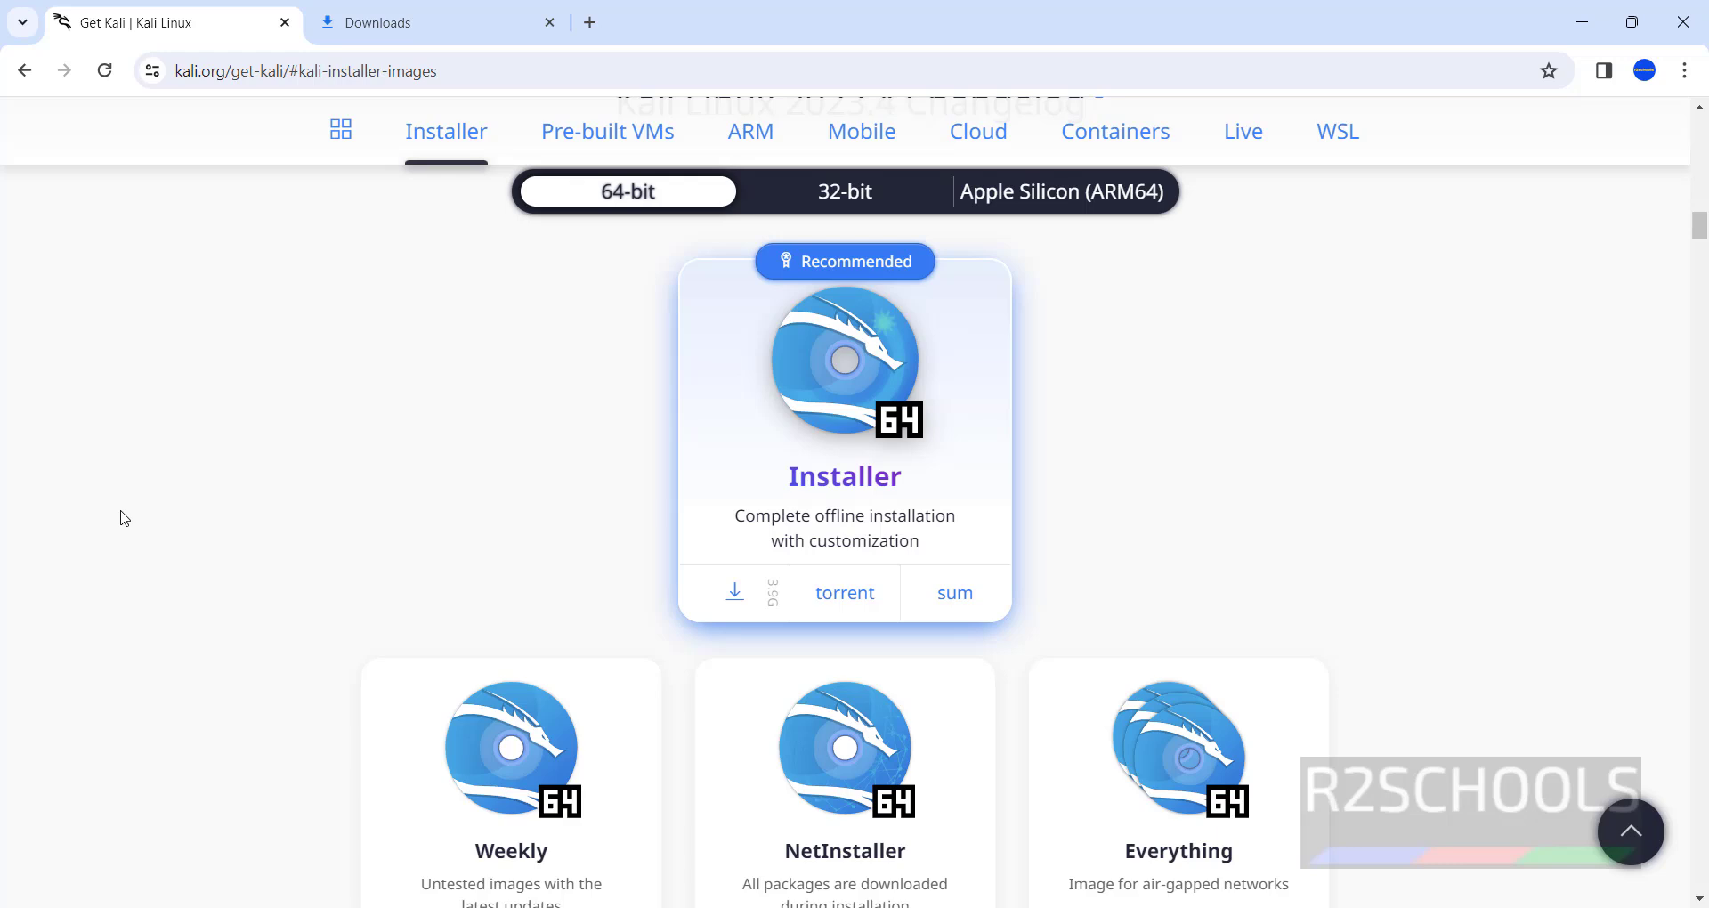
Search 'vmware' in the Start menu and launch VMware Workstation 17 Player.
key("super")
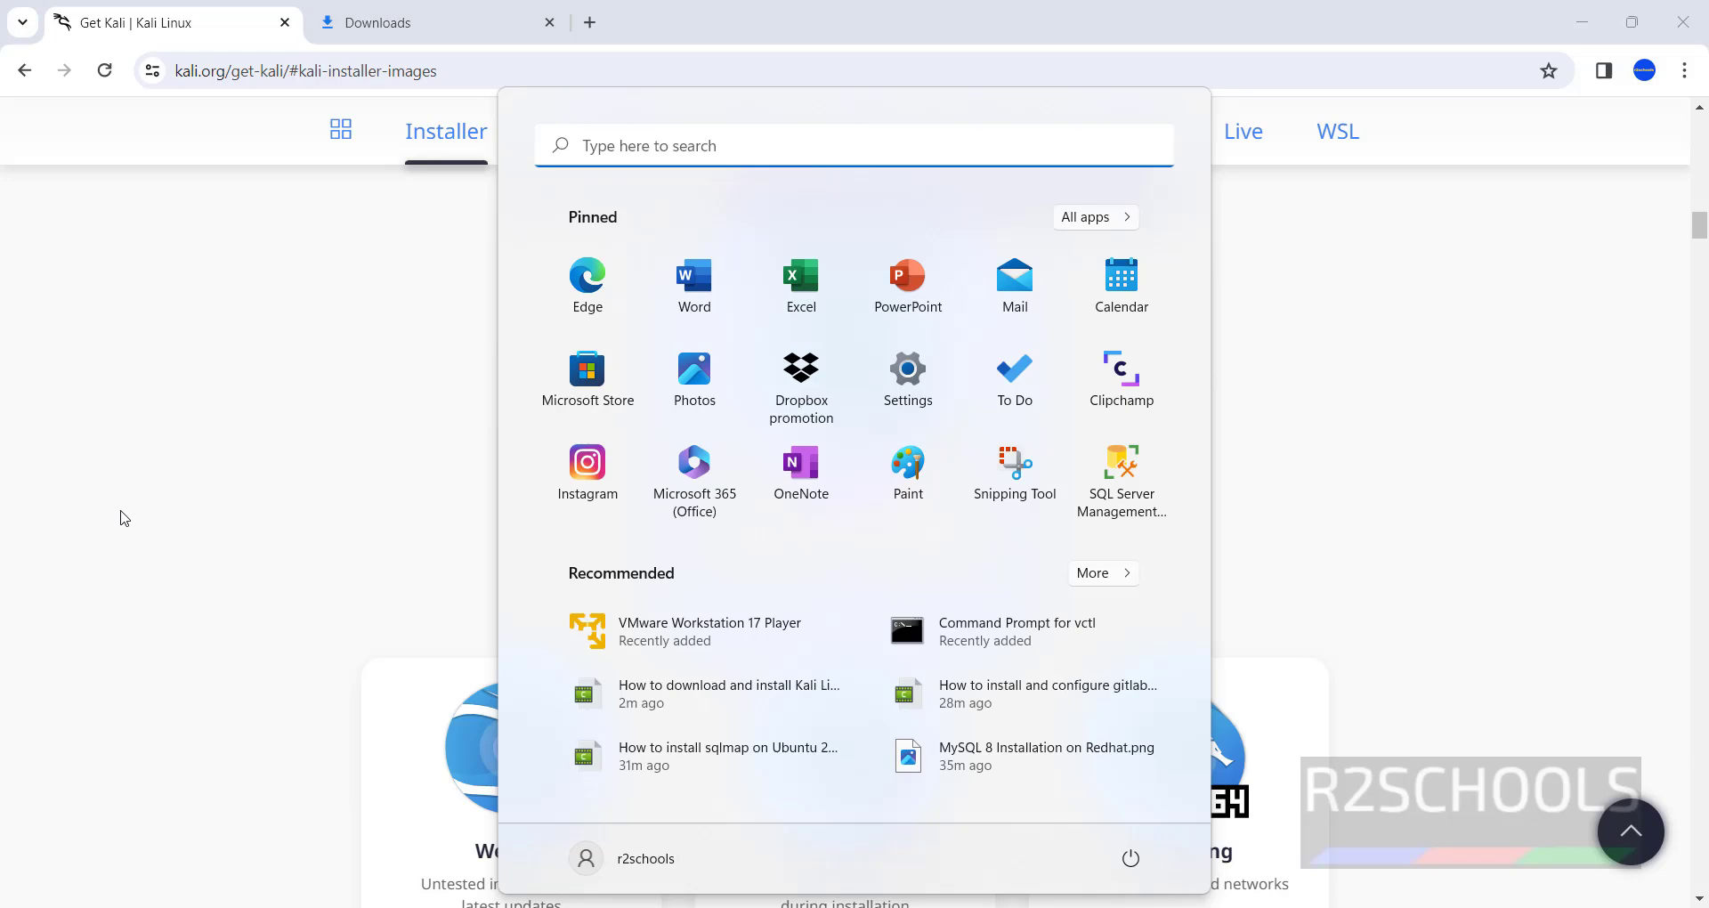
type("vmware")
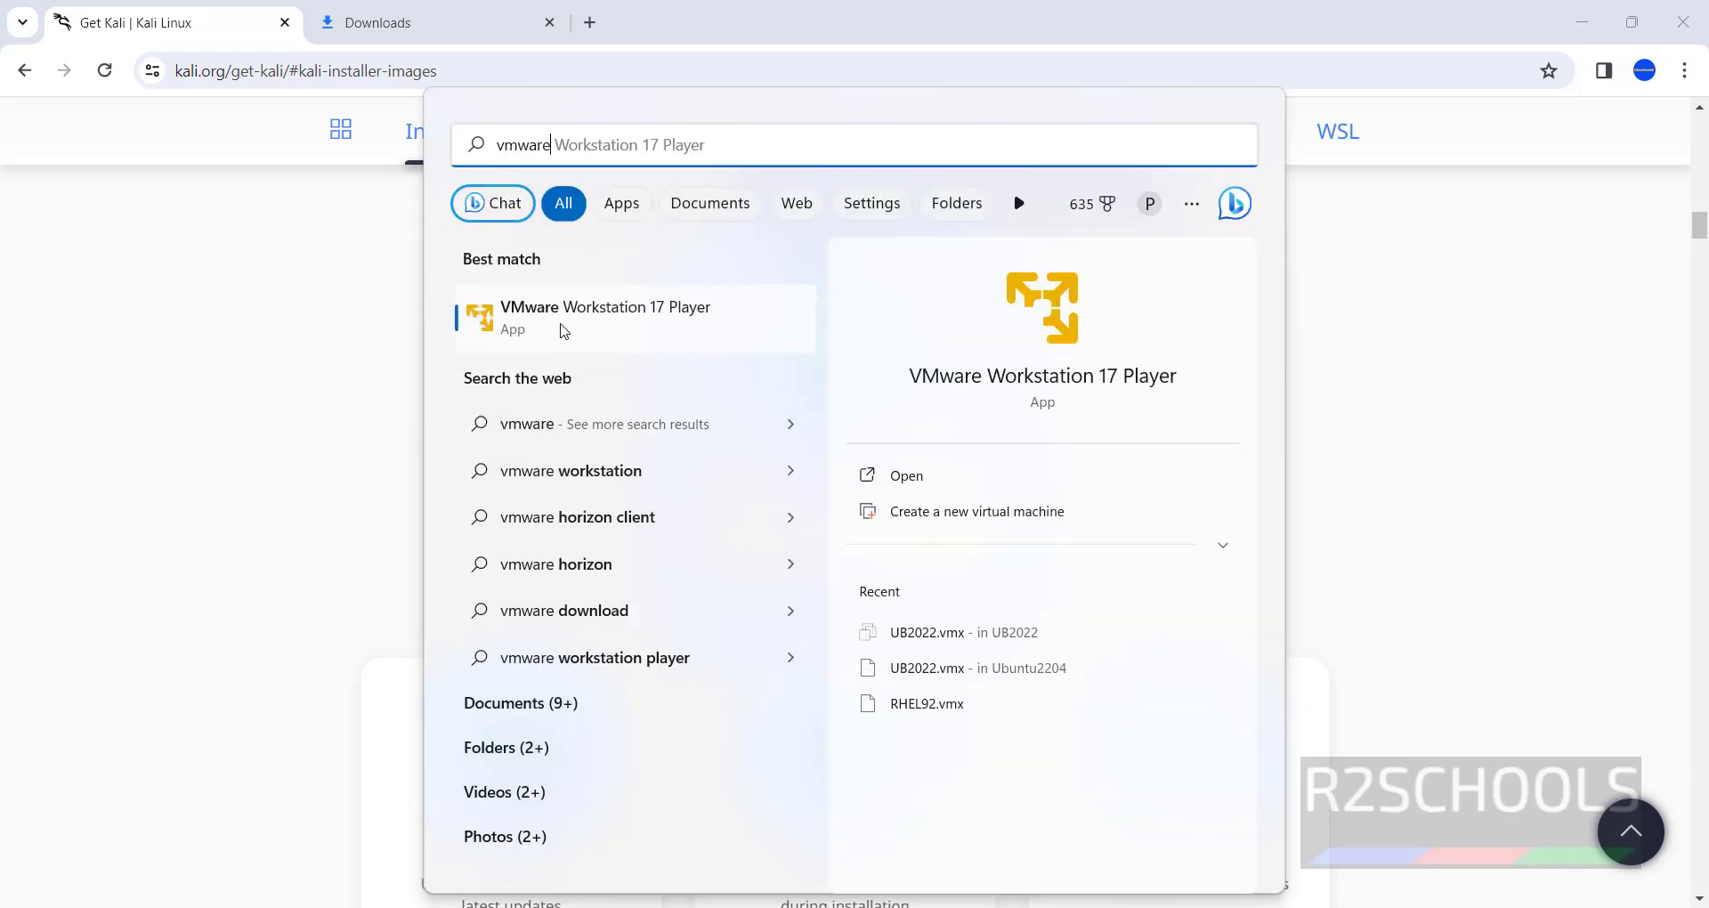
left_click(563, 330)
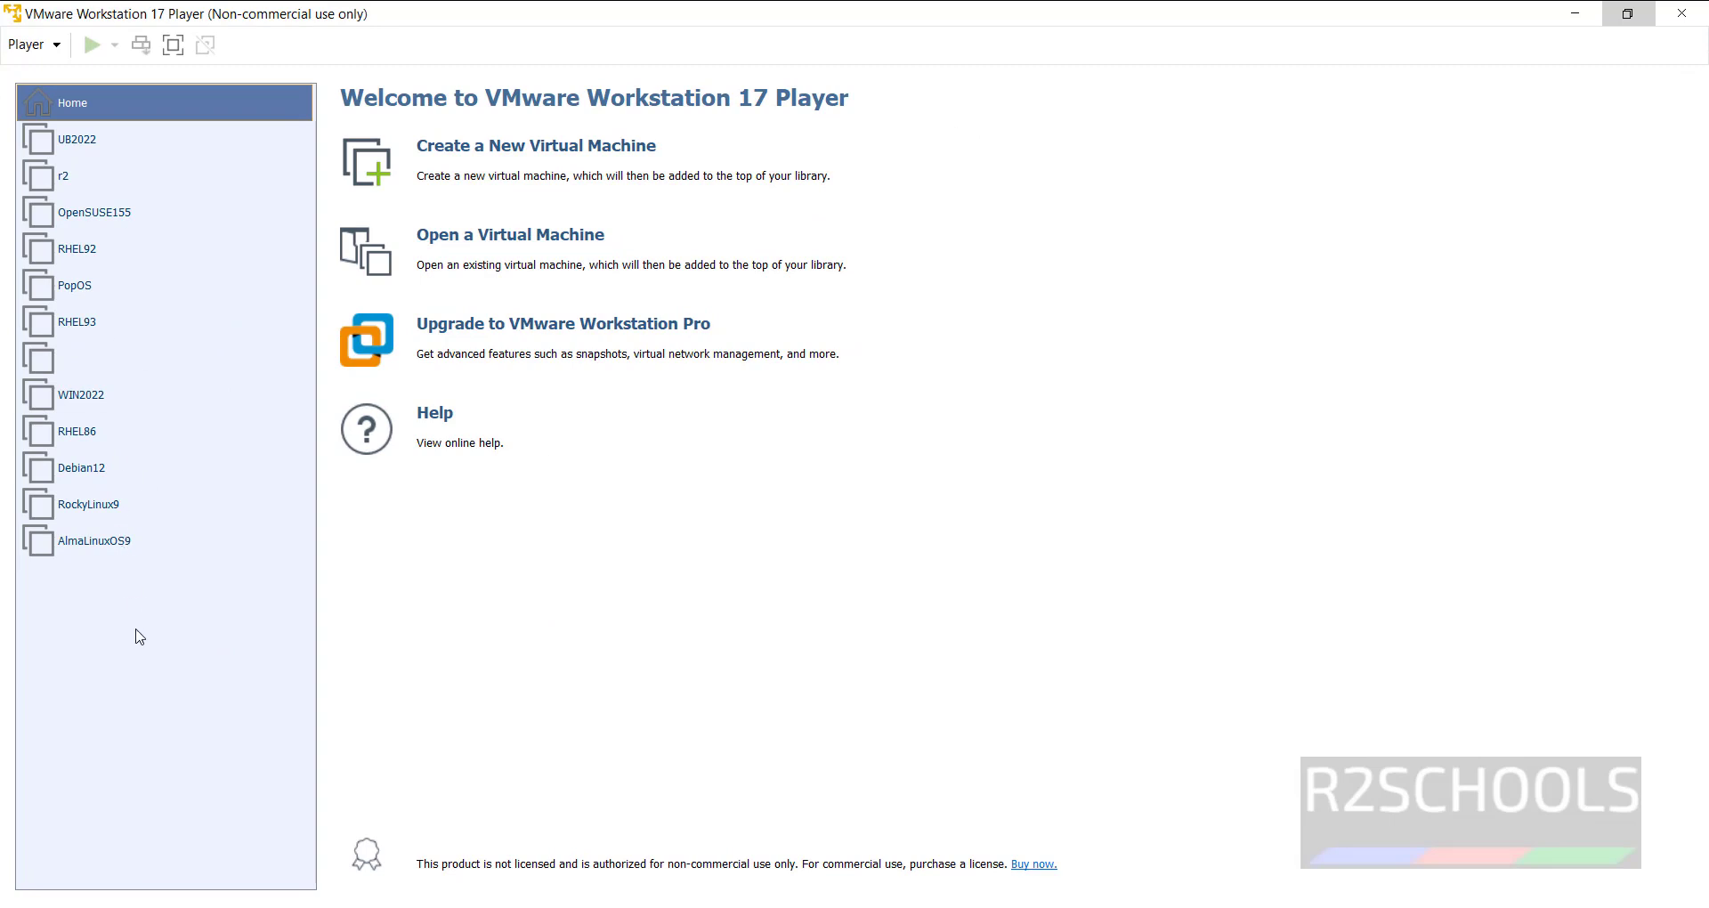
Create a new VM using kali-linux-2023.4-installer-amd64.iso from Downloads as the installer disc image.
left_click(550, 156)
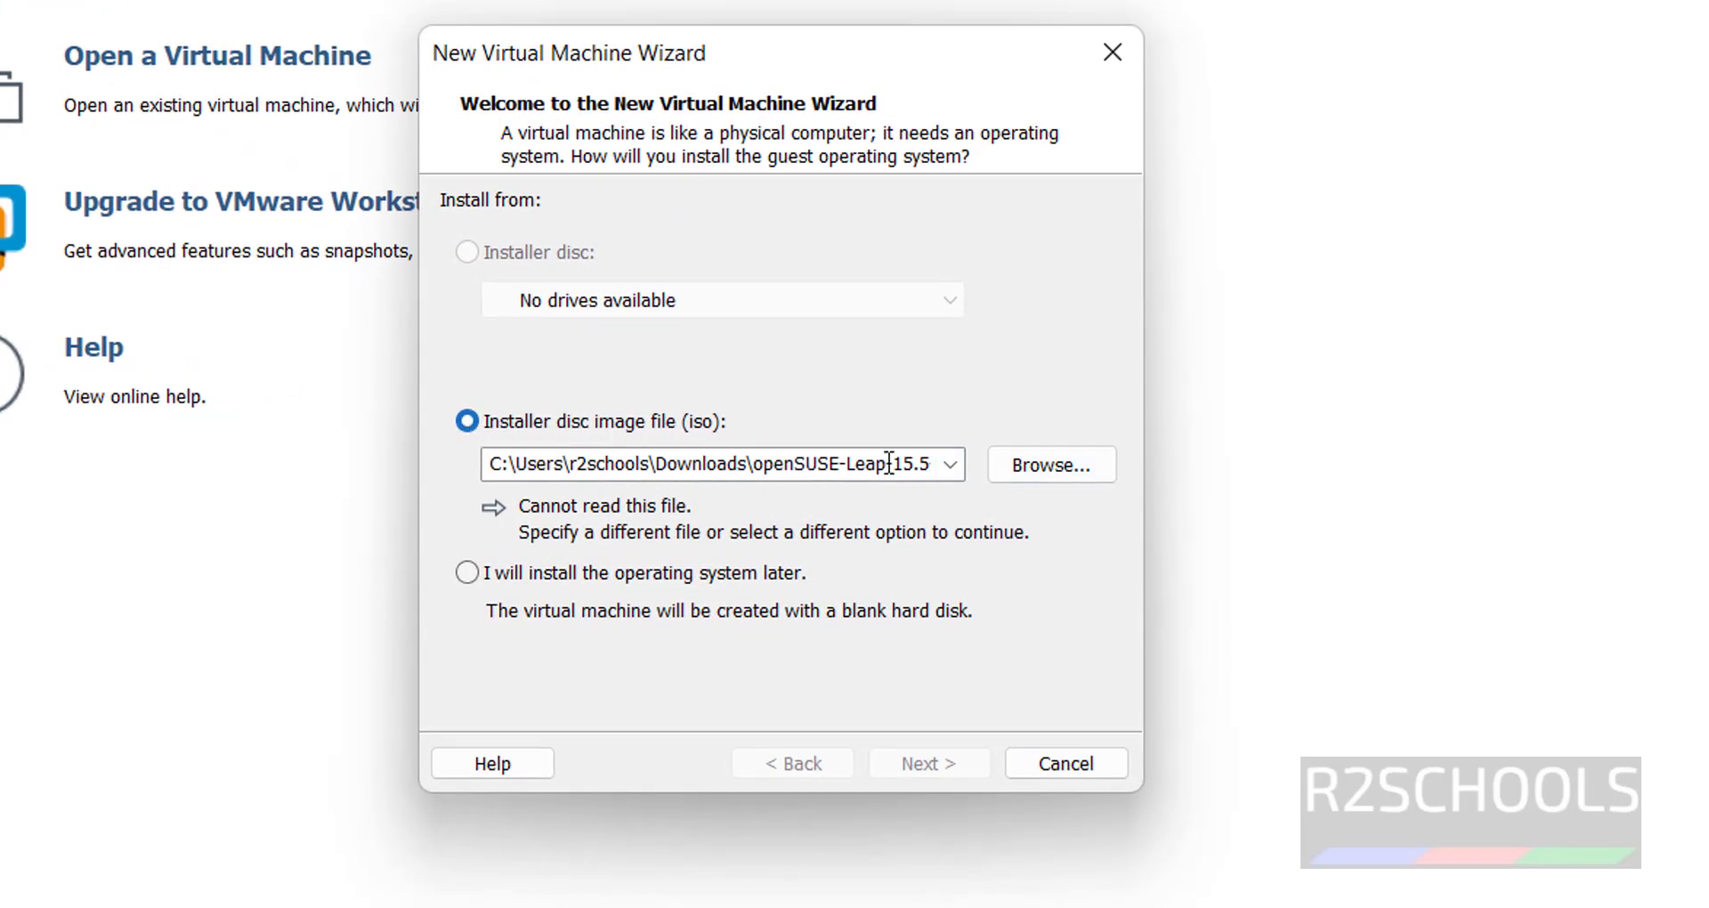
left_click(1075, 479)
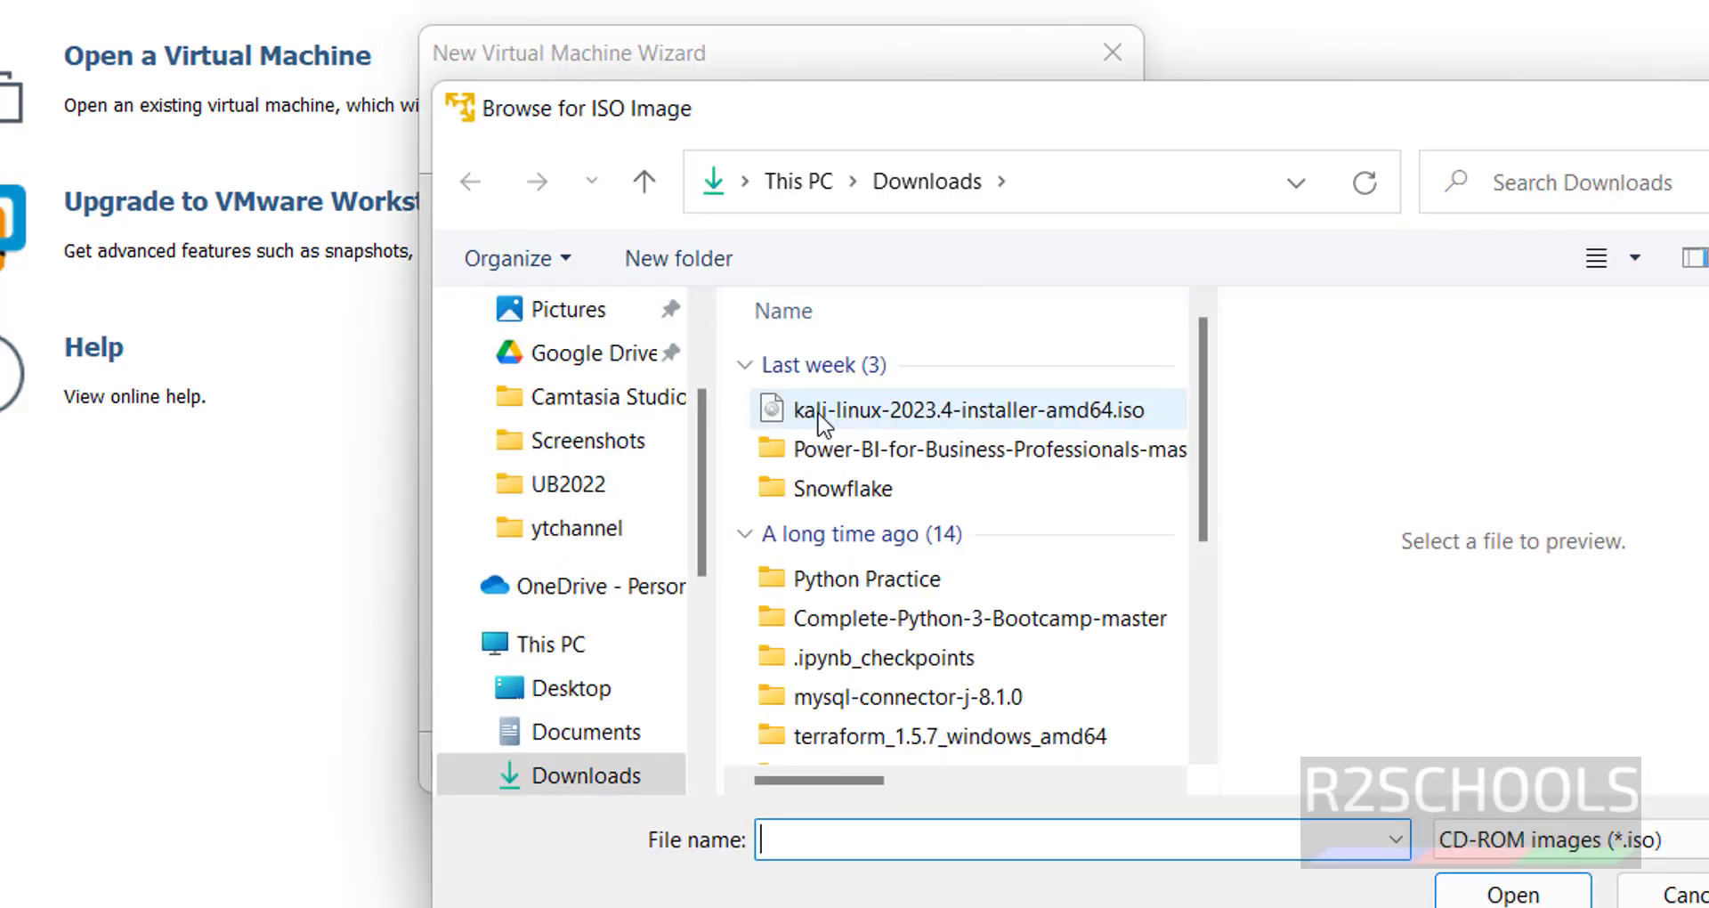
left_click(819, 411)
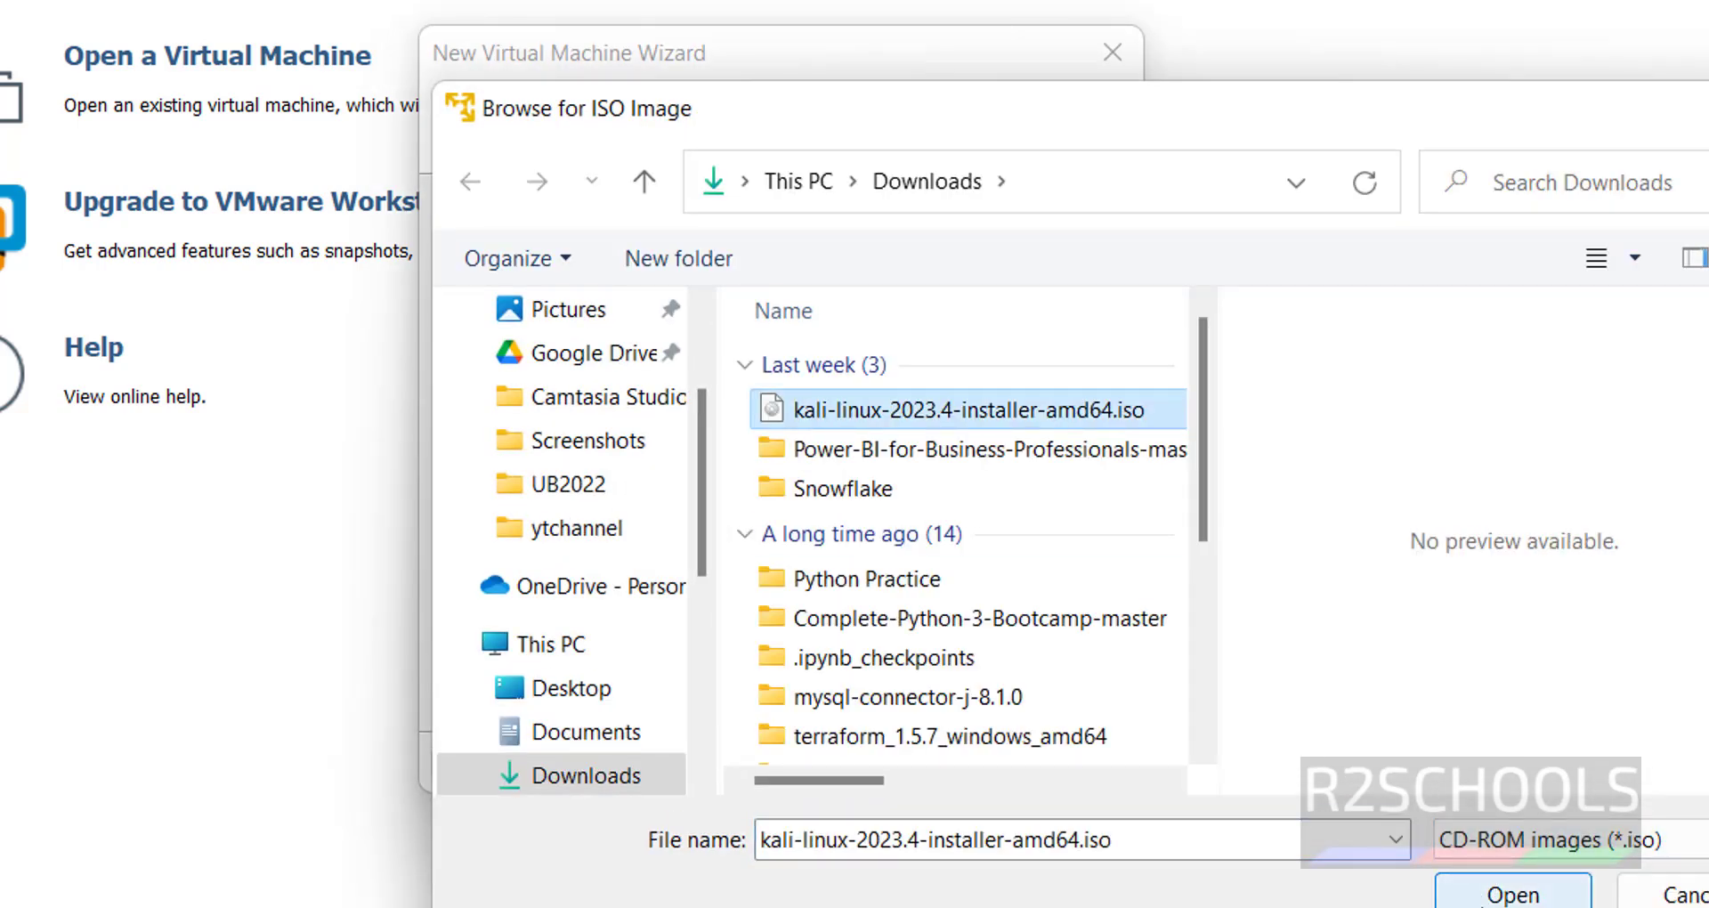
left_click(1483, 901)
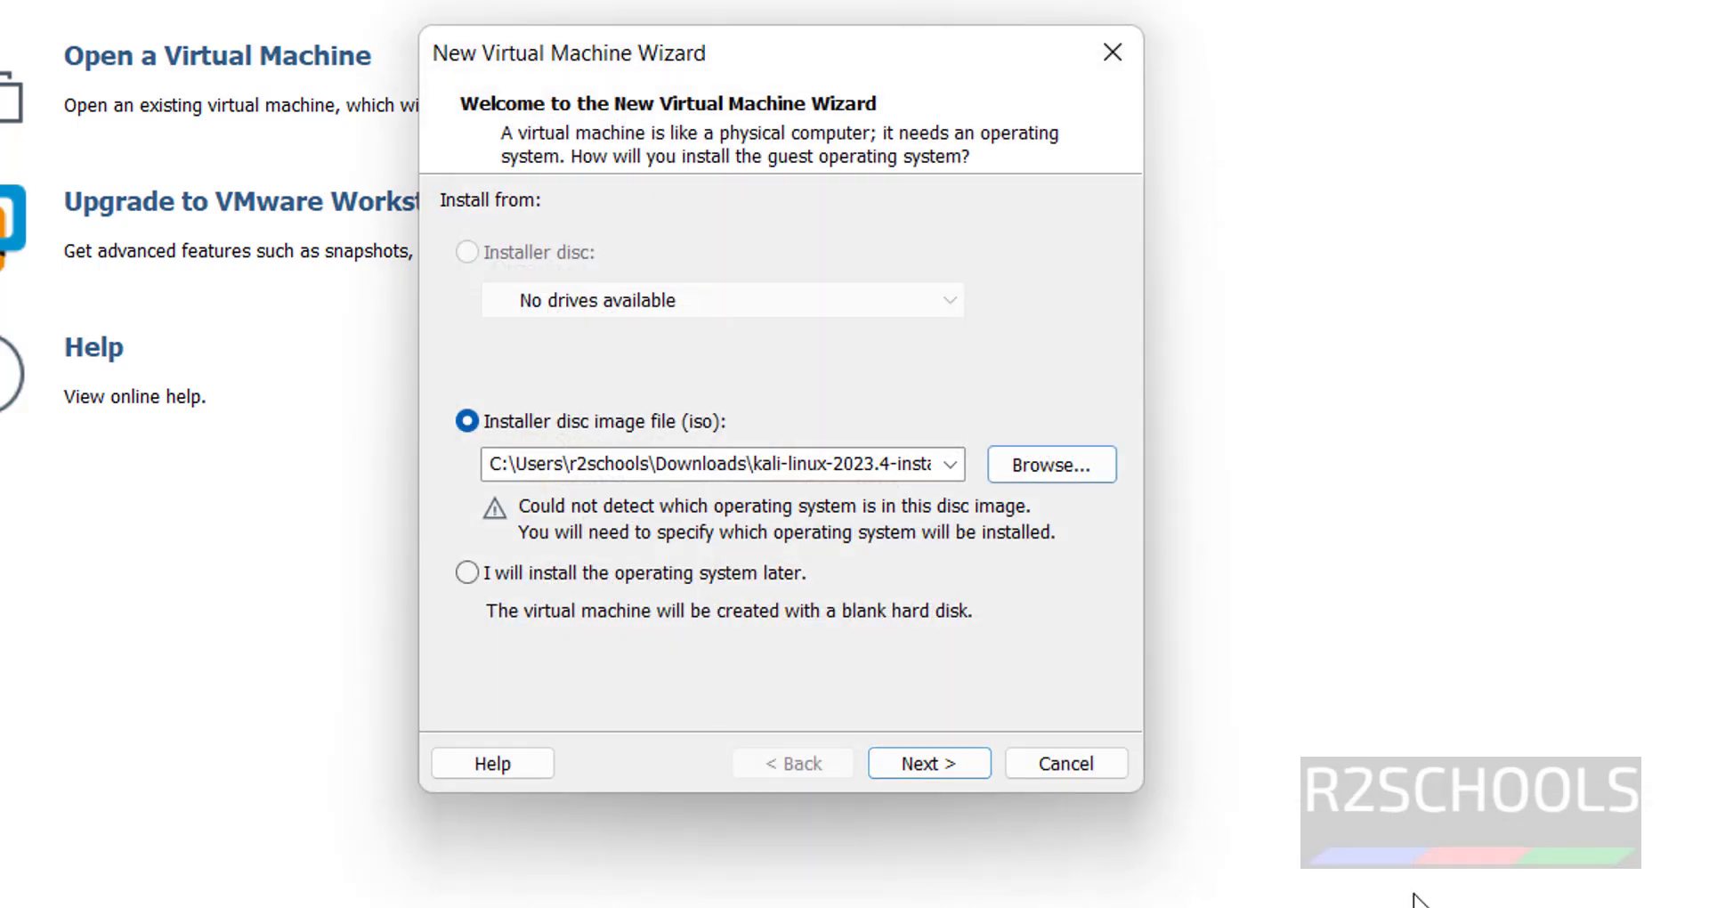
Choose Linux as the guest OS with version Ubuntu 64-bit.
left_click(937, 769)
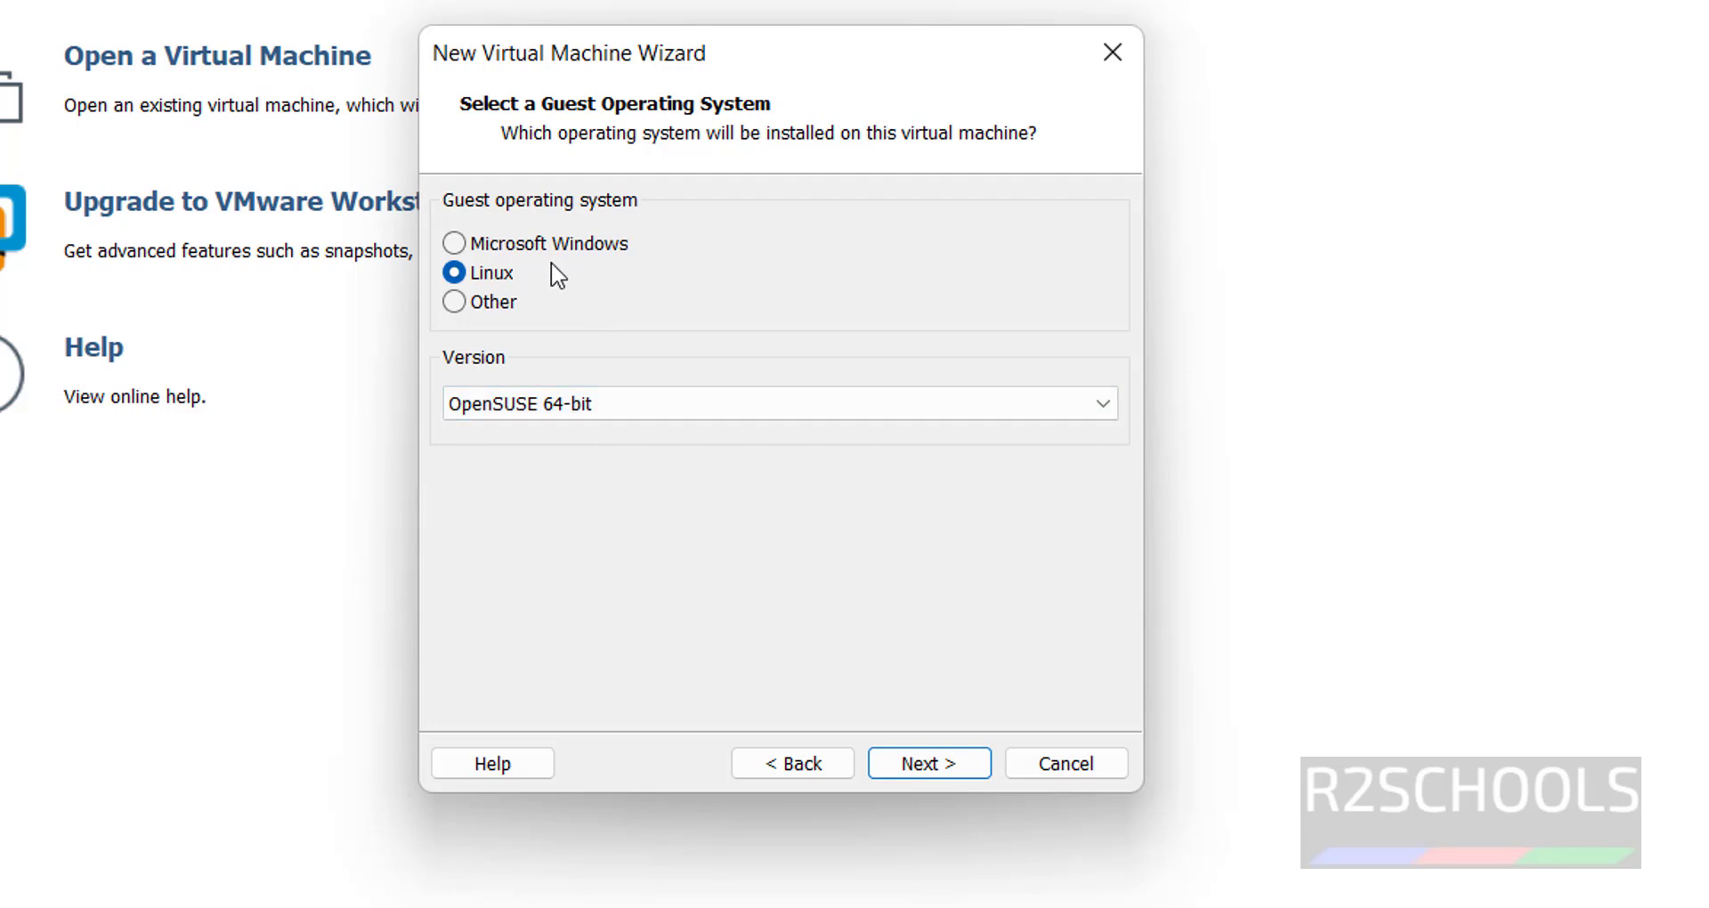
left_click(497, 286)
left_click(519, 413)
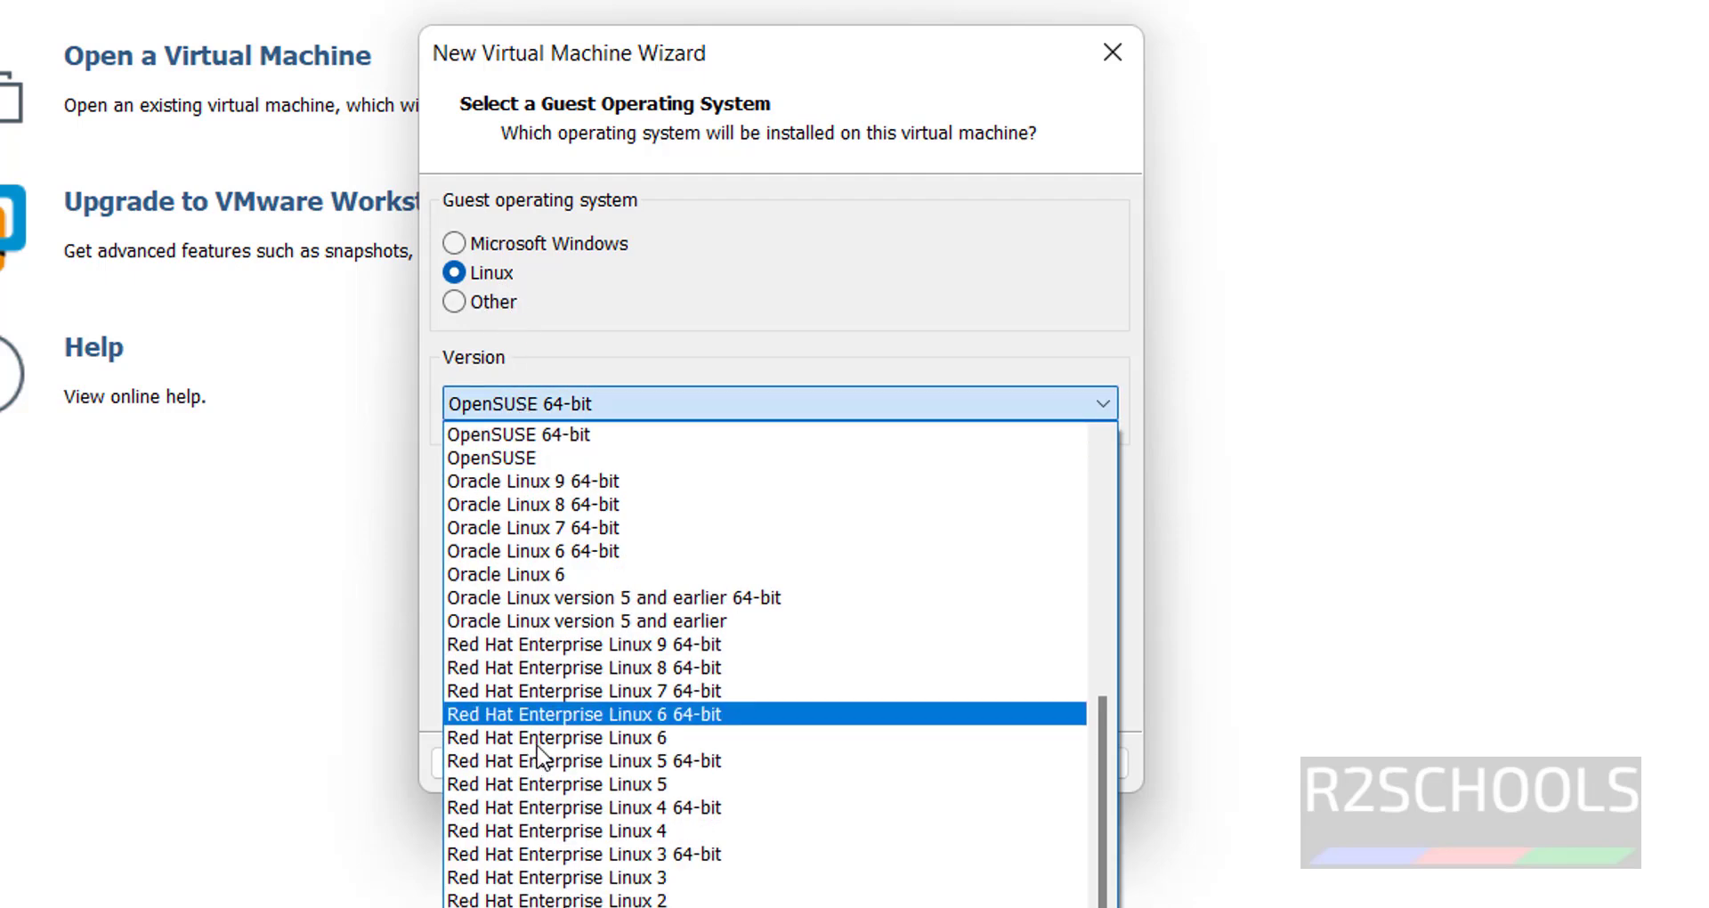
scroll(537, 756, "down", 2)
scroll(540, 766, "down", 2)
scroll(541, 769, "down", 3)
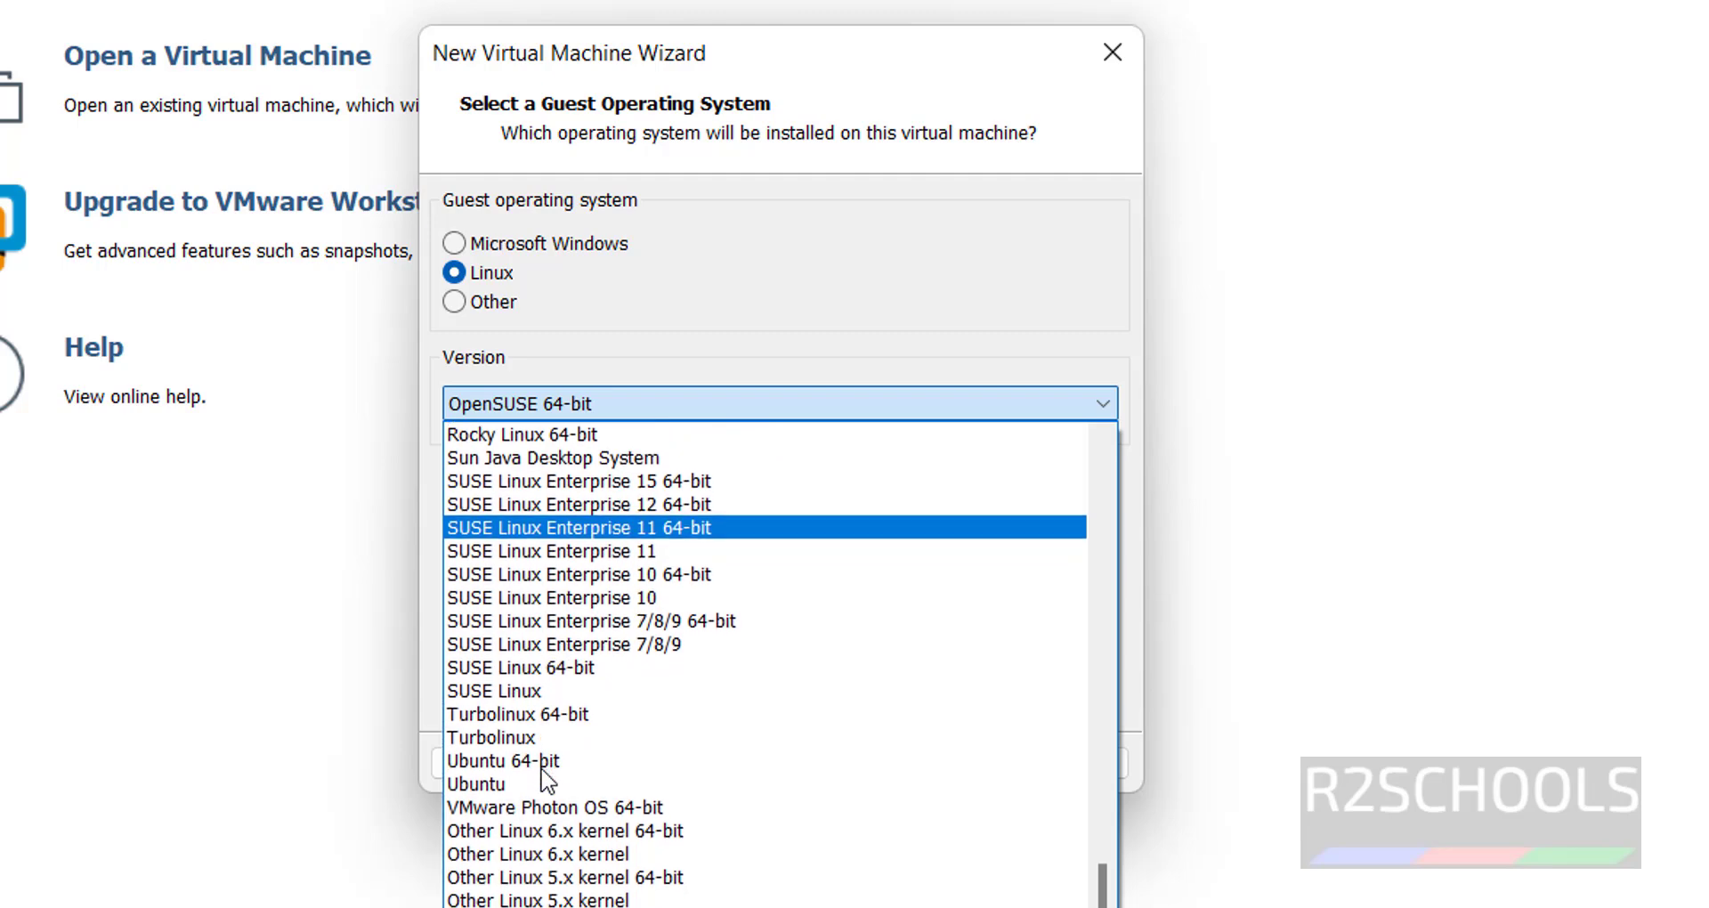
scroll(545, 777, "up", 2)
scroll(545, 777, "up", 10)
scroll(545, 779, "up", 5)
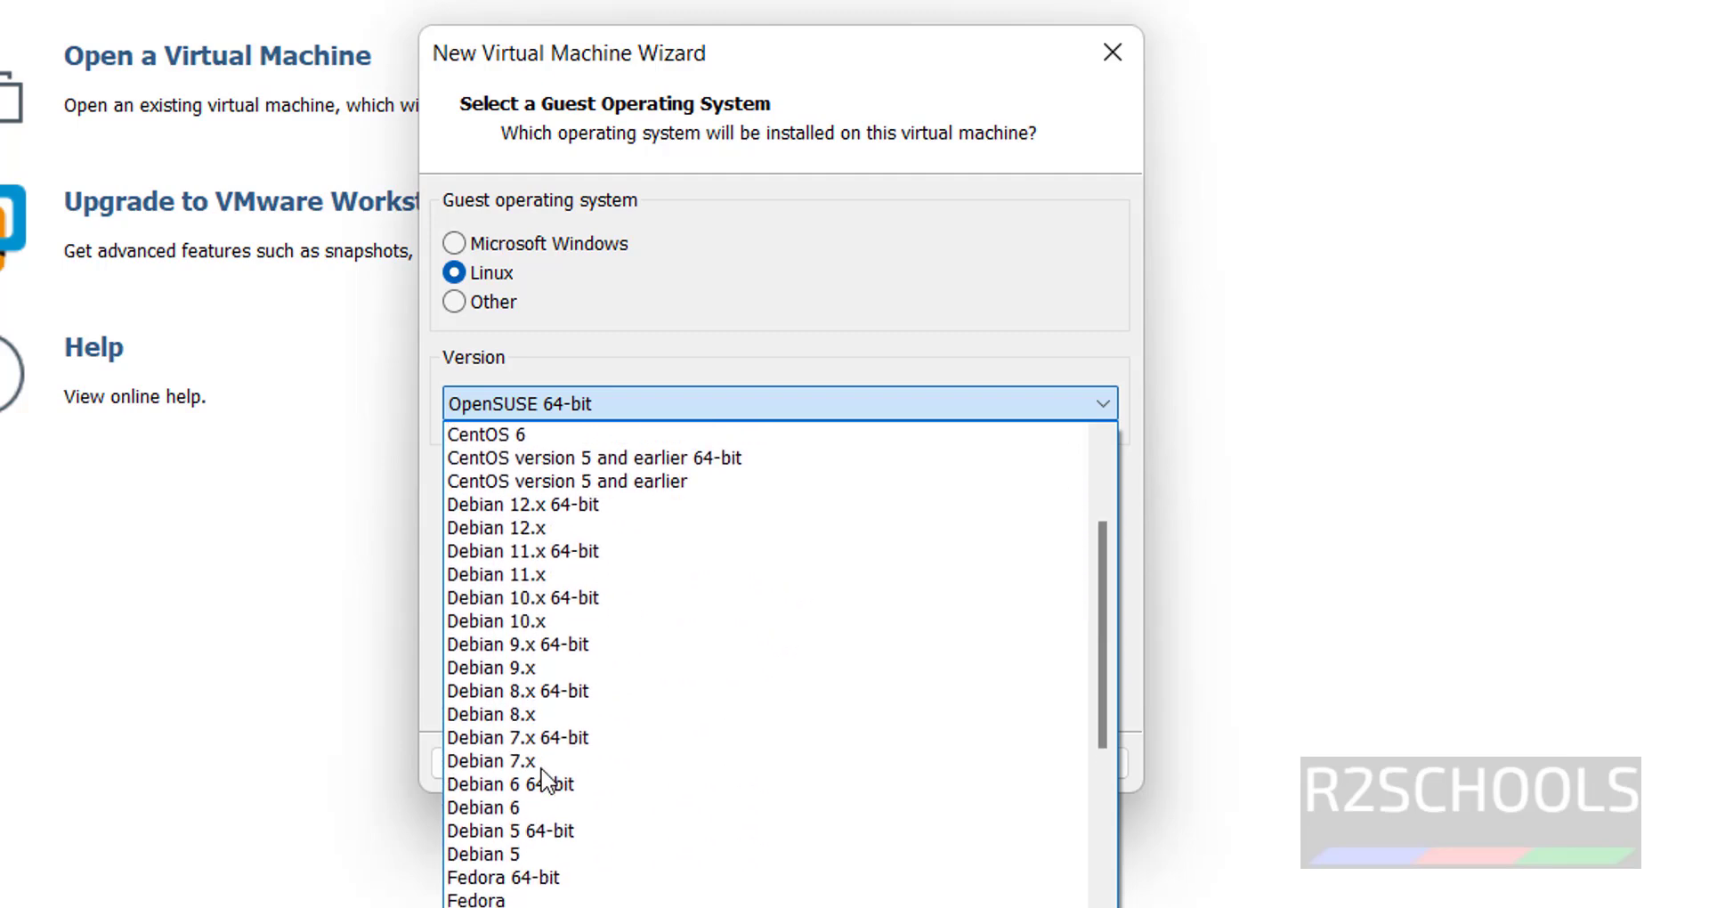
scroll(545, 779, "down", 5)
scroll(545, 779, "down", 2)
scroll(545, 779, "down", 2)
scroll(552, 774, "down", 6)
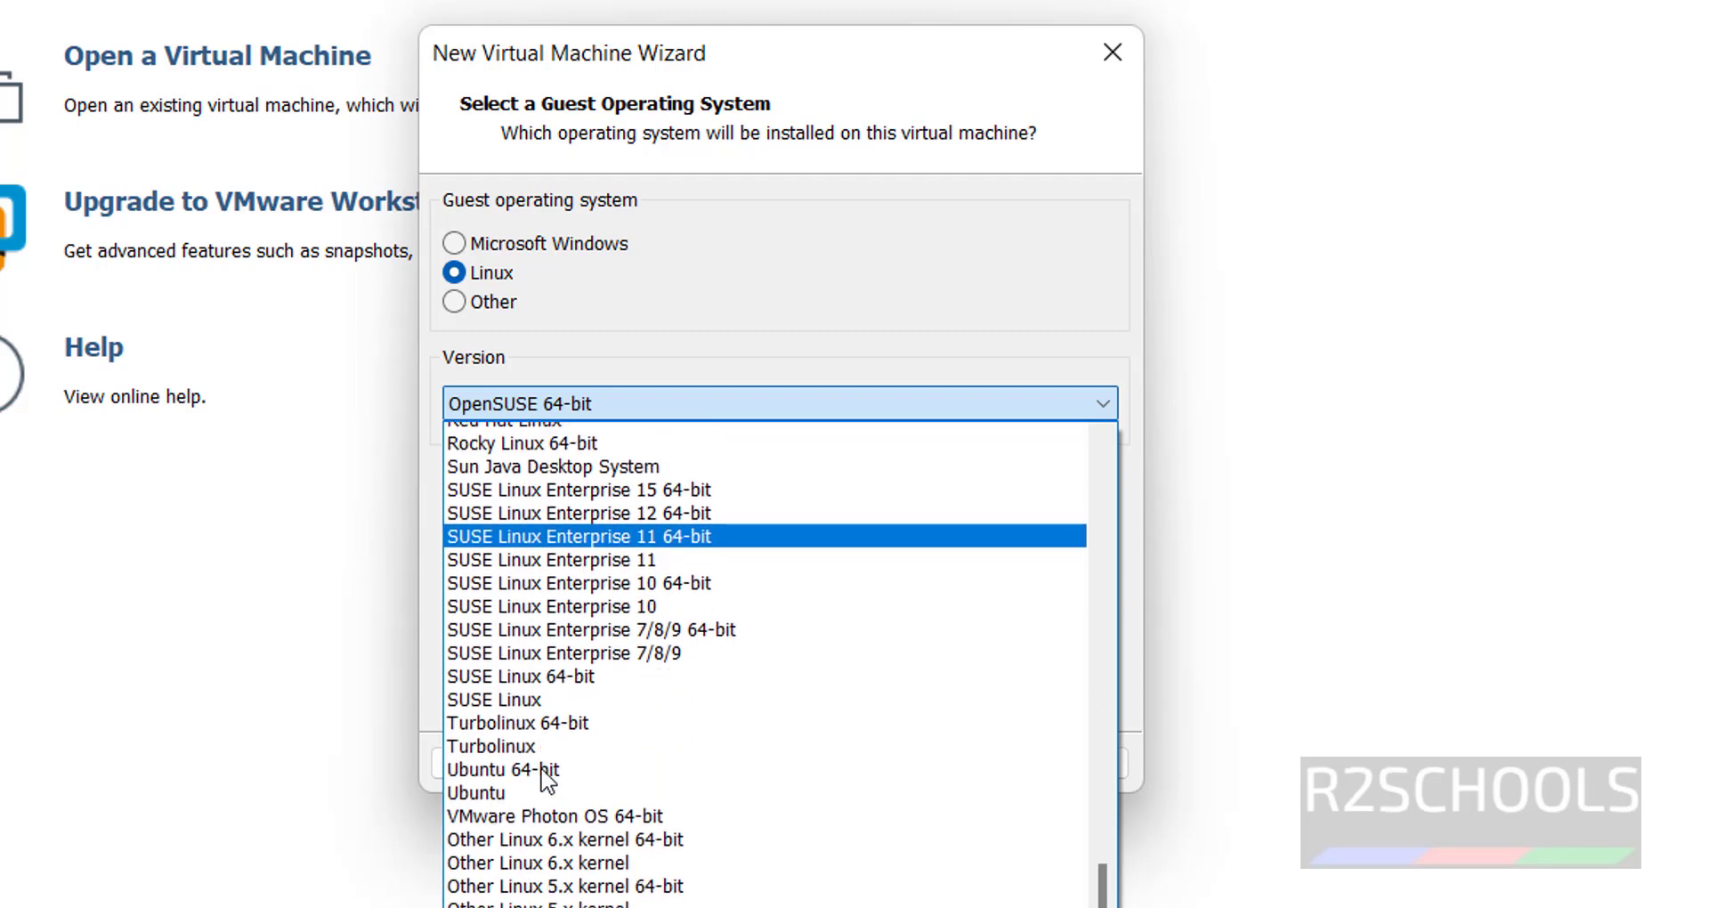
left_click(552, 762)
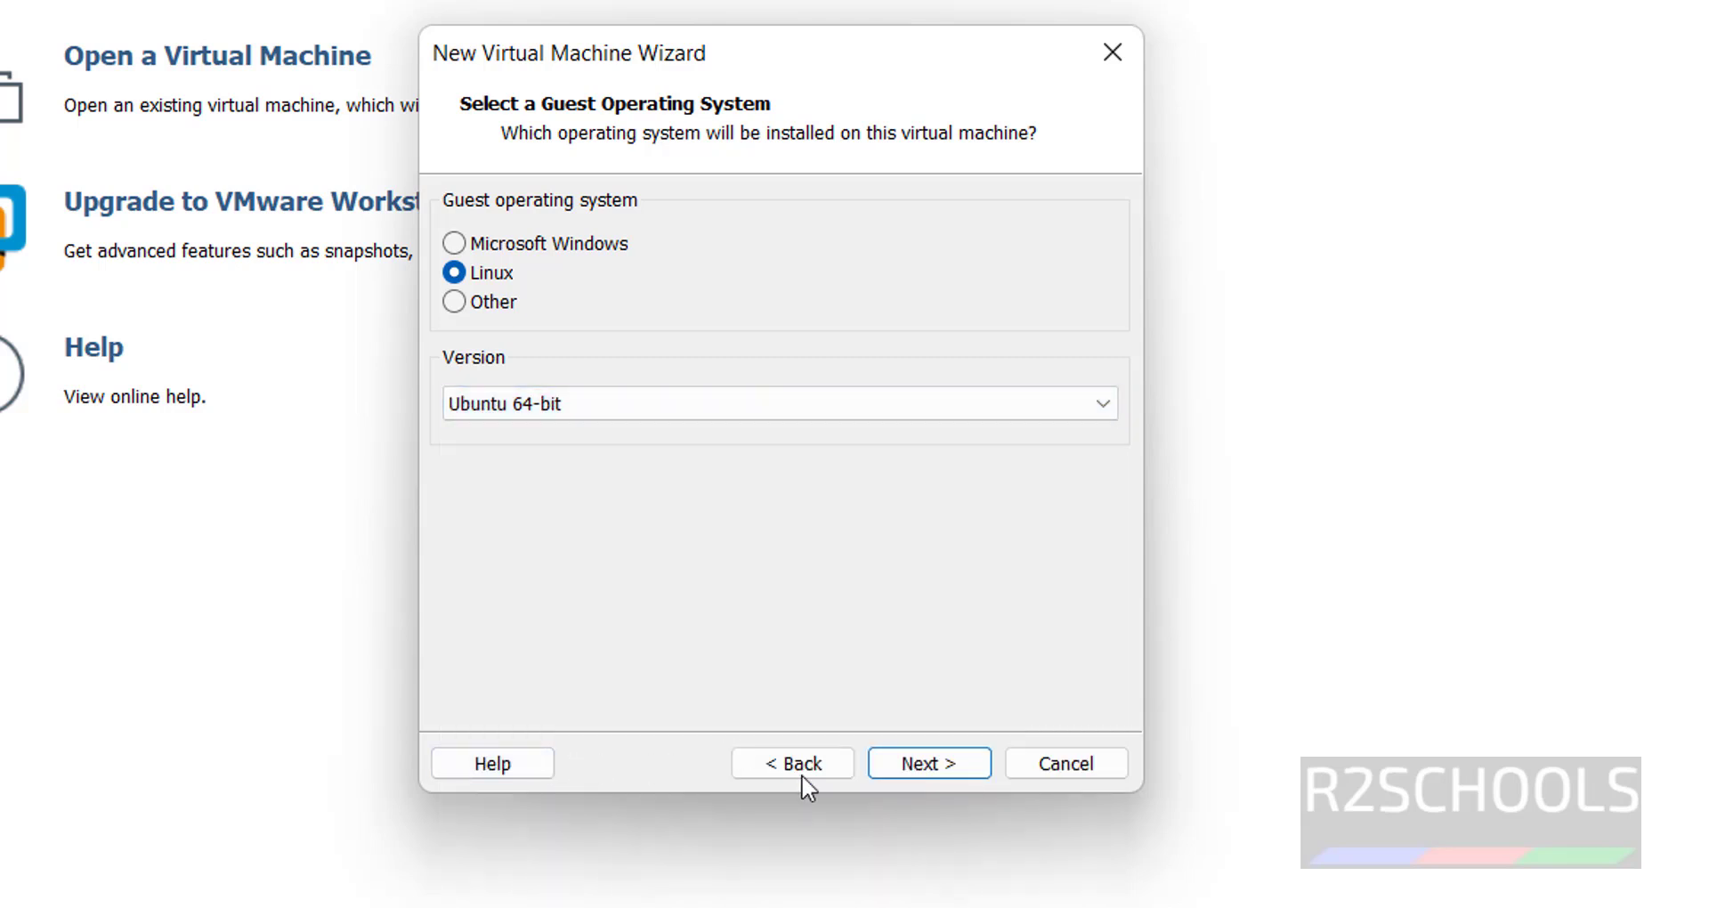
Replace the suggested name with Kali2023.4 so the location path follows it.
left_click(921, 768)
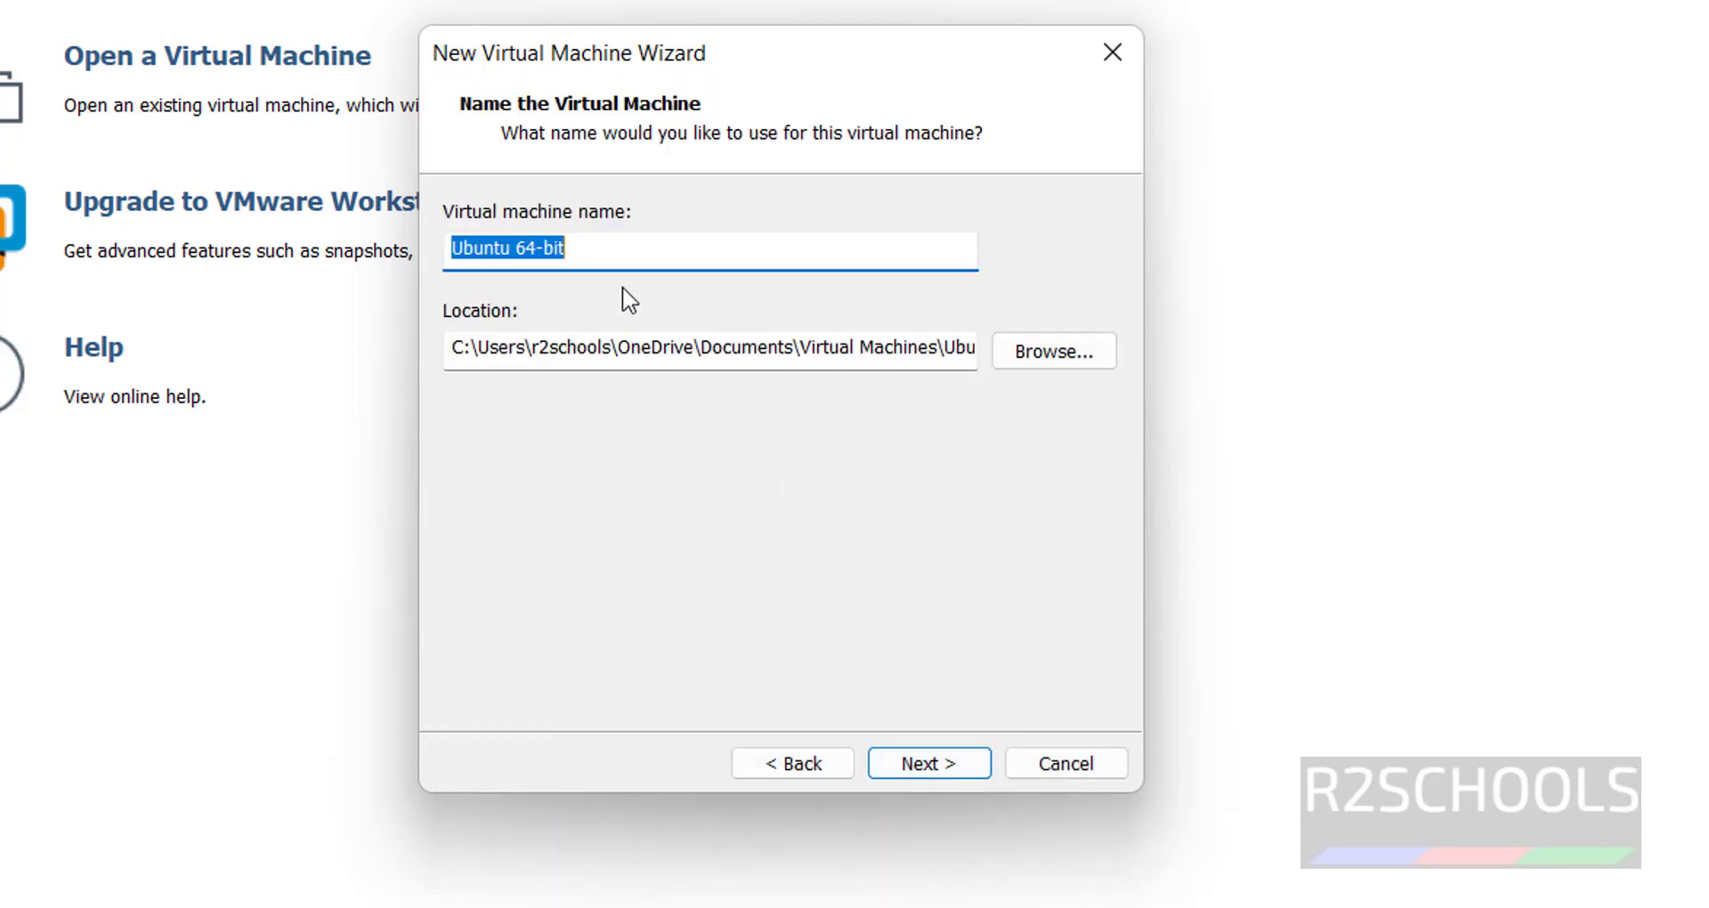
key("BackSpace")
type("Kali2")
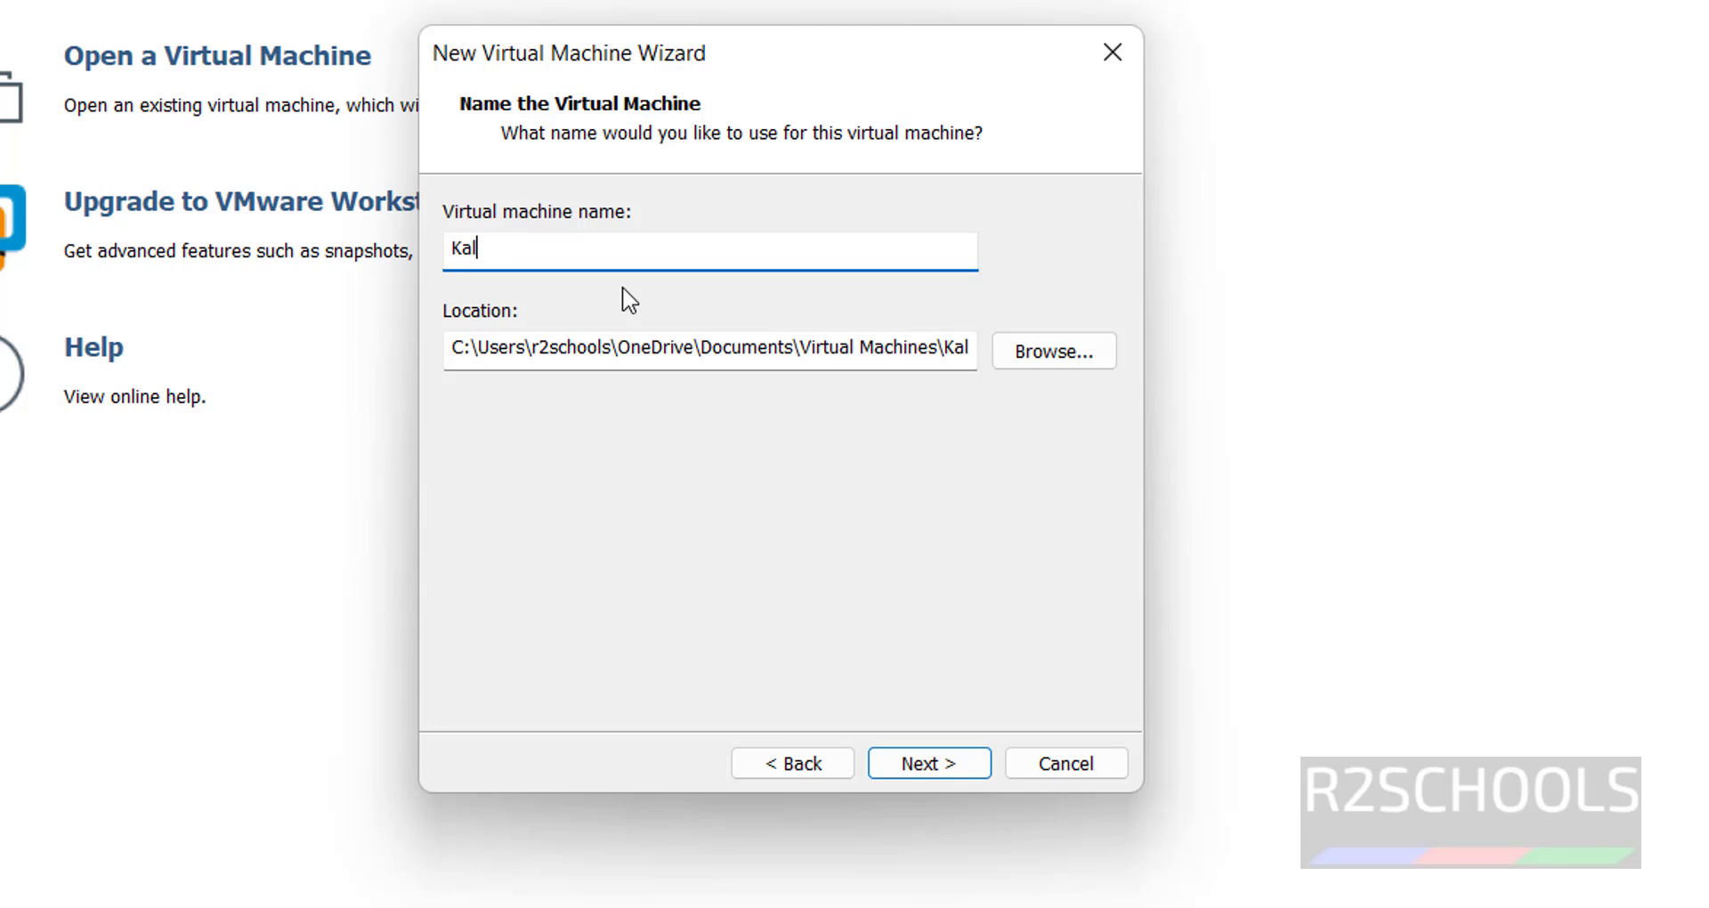
type("023.4")
double_click(780, 351)
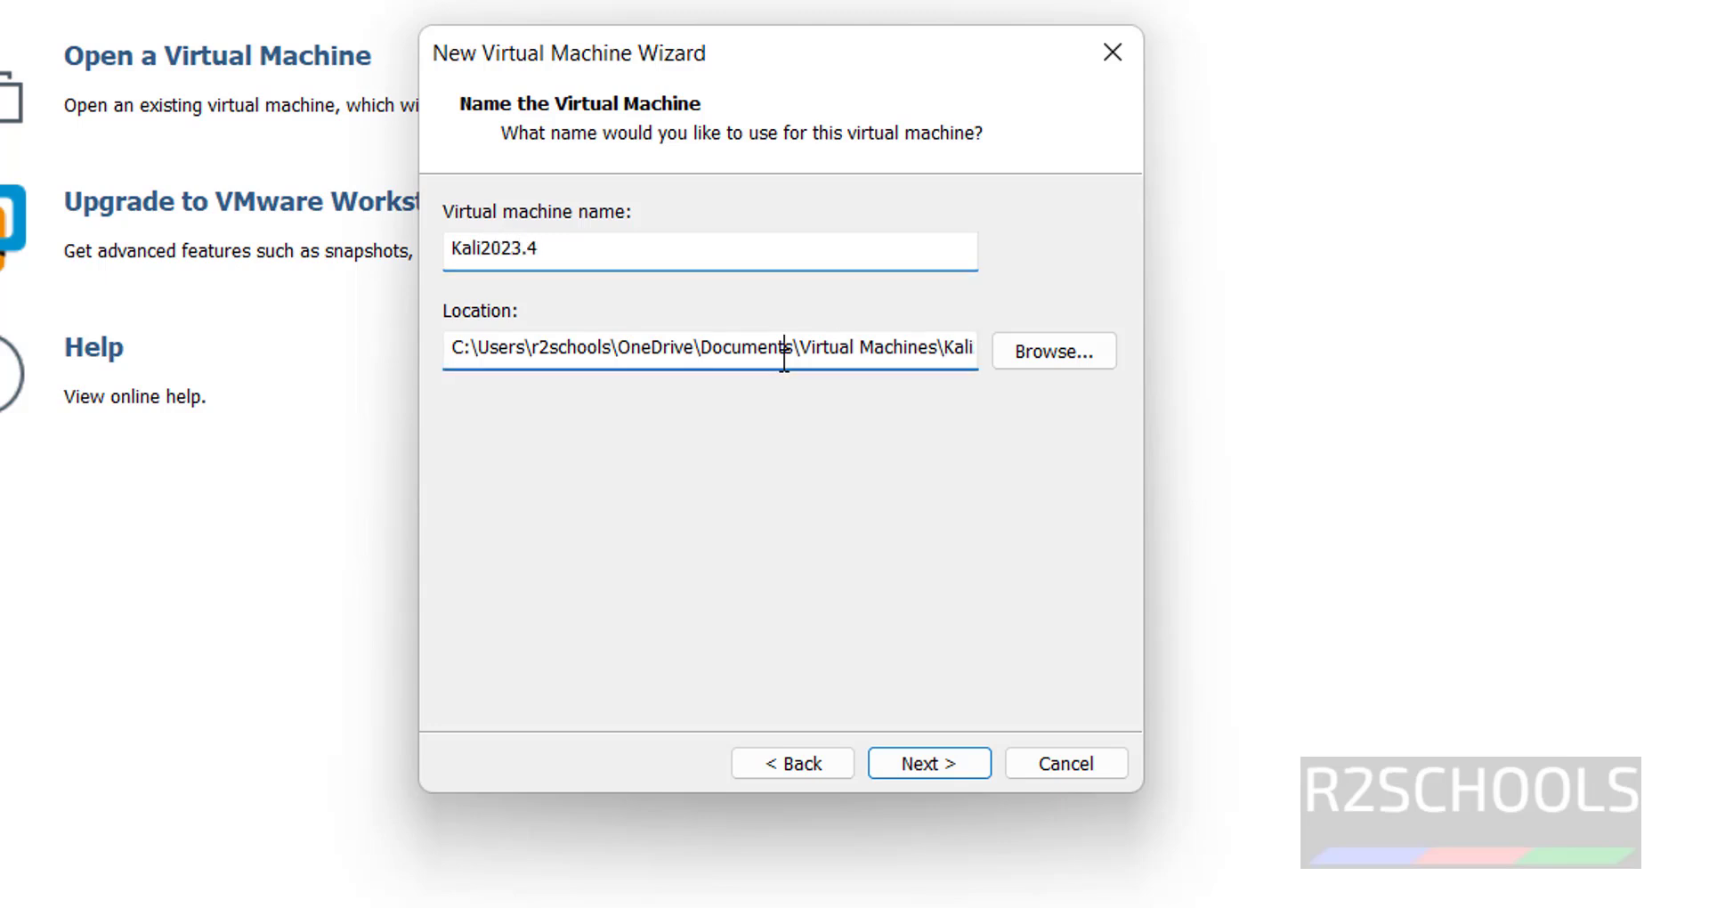
key("shift+Tab")
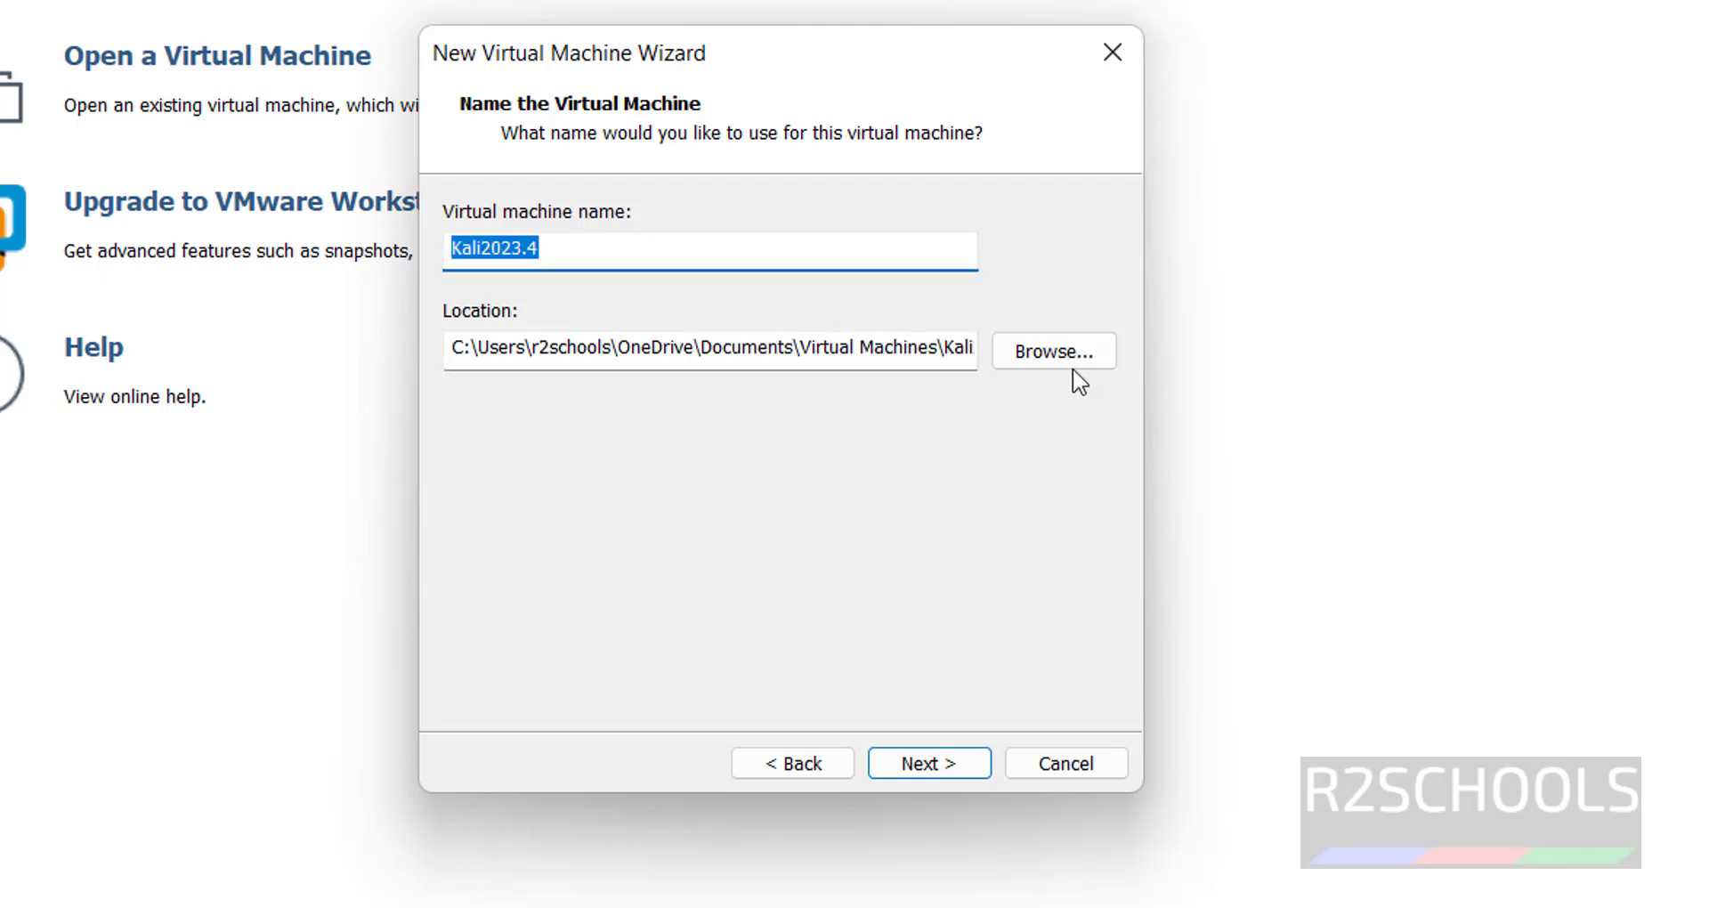
key("Tab")
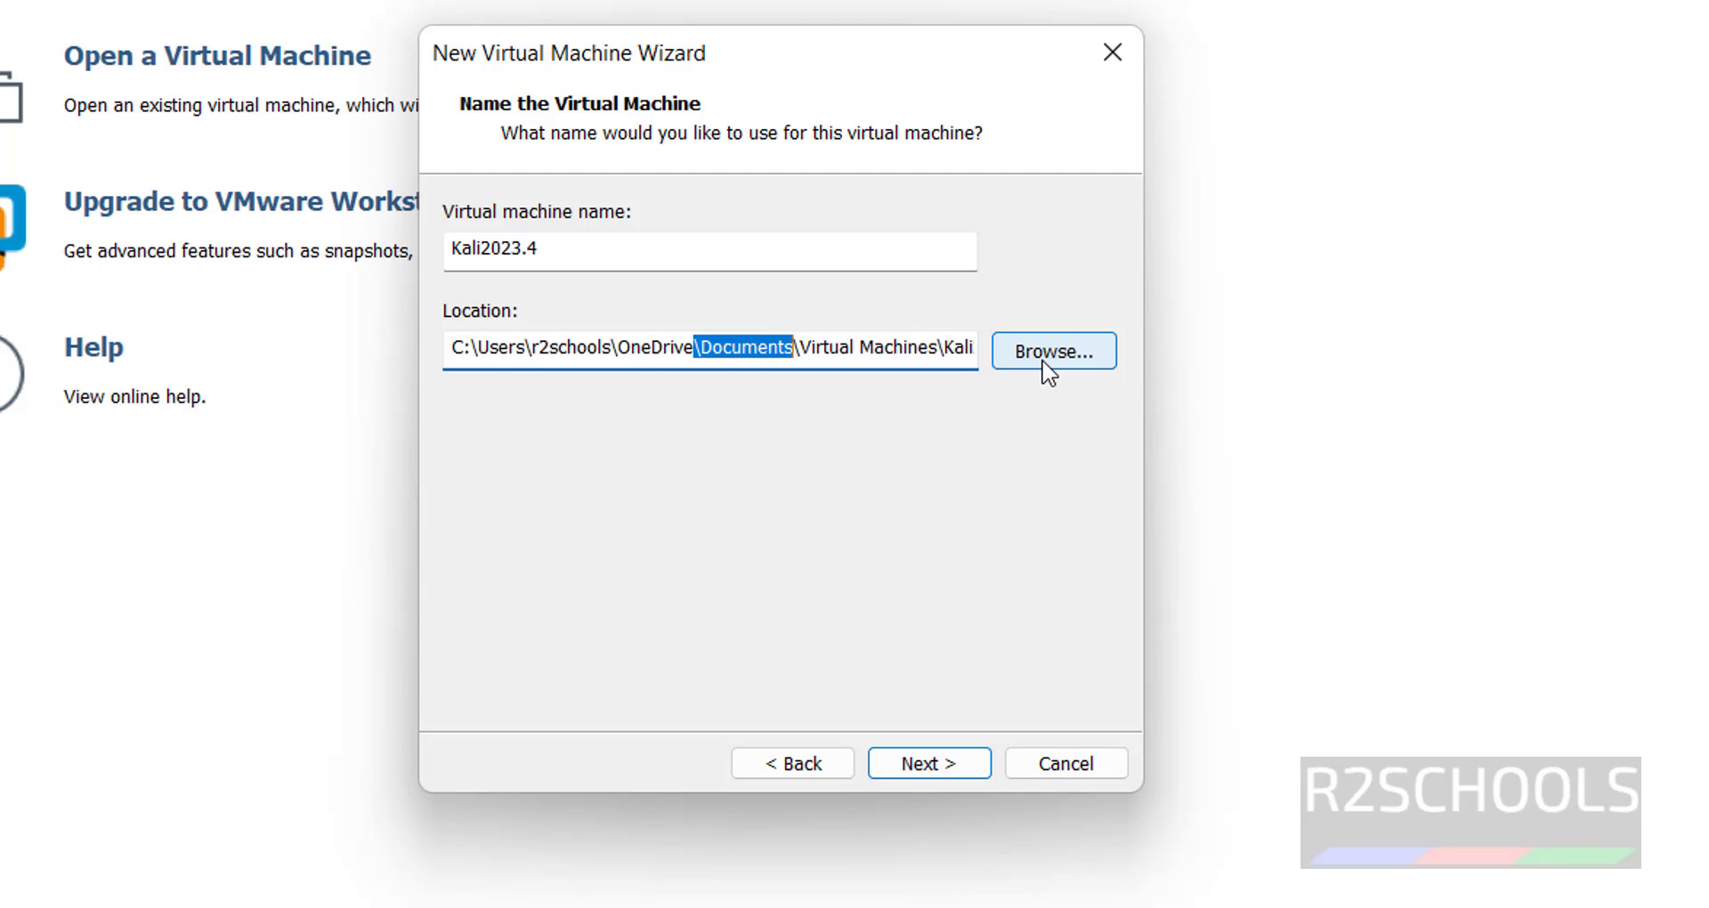
Make a new Kali2023.04 folder under E:\VMS and use it as the VM location.
left_click(1049, 372)
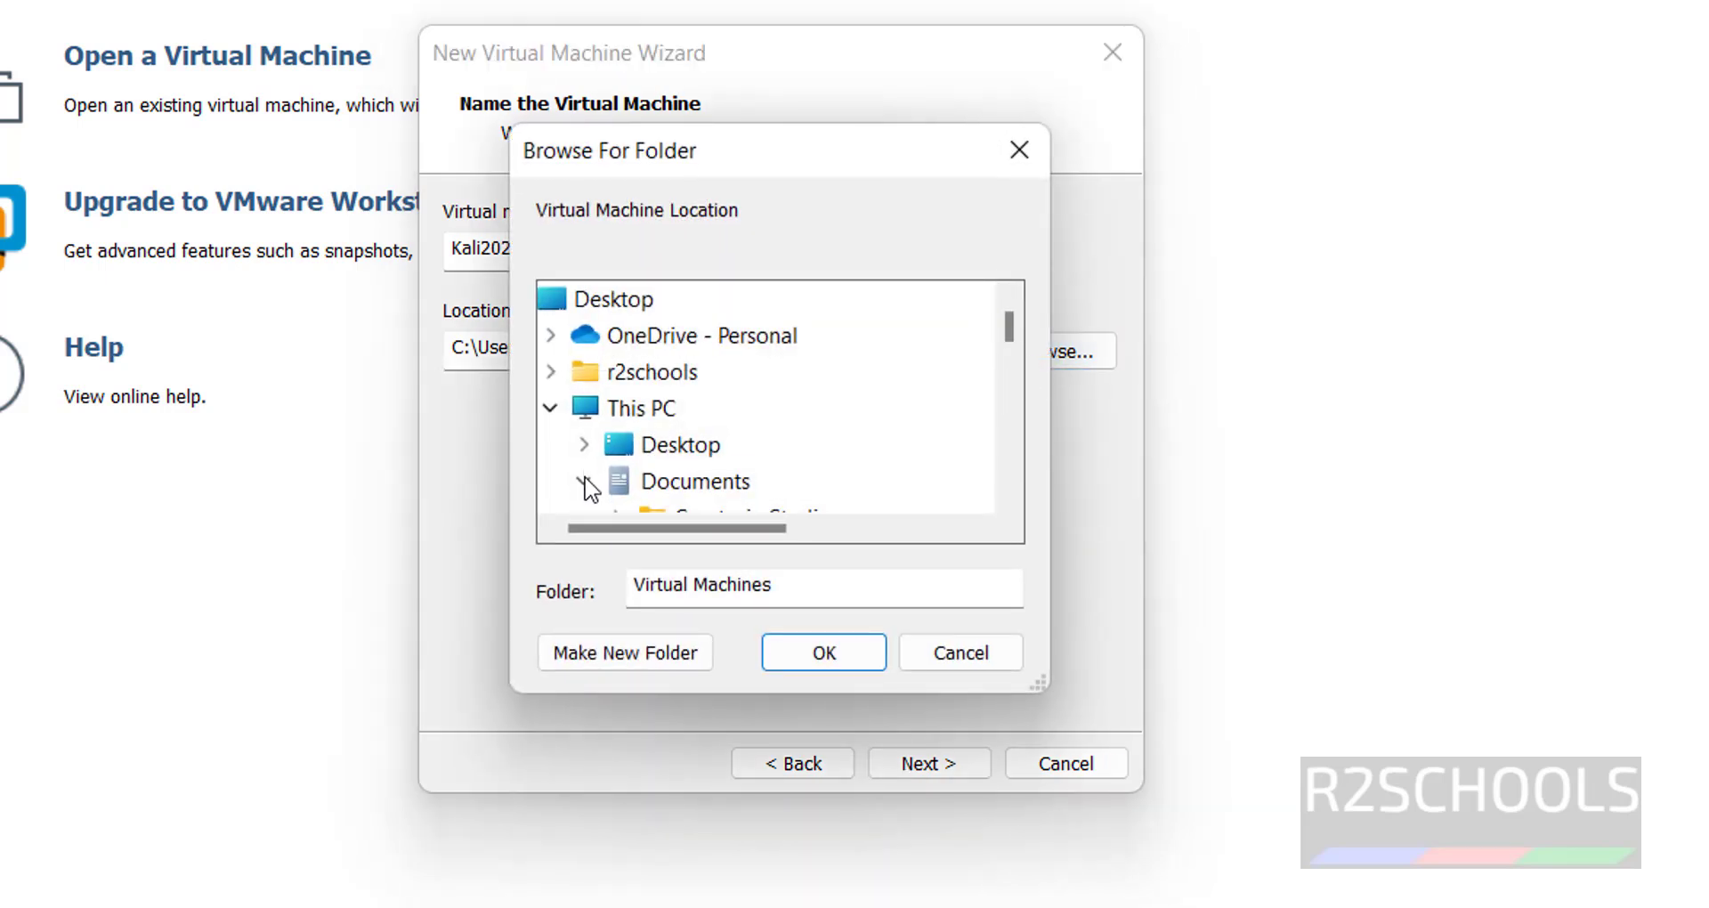
left_click(652, 472)
scroll(623, 468, "down", 4)
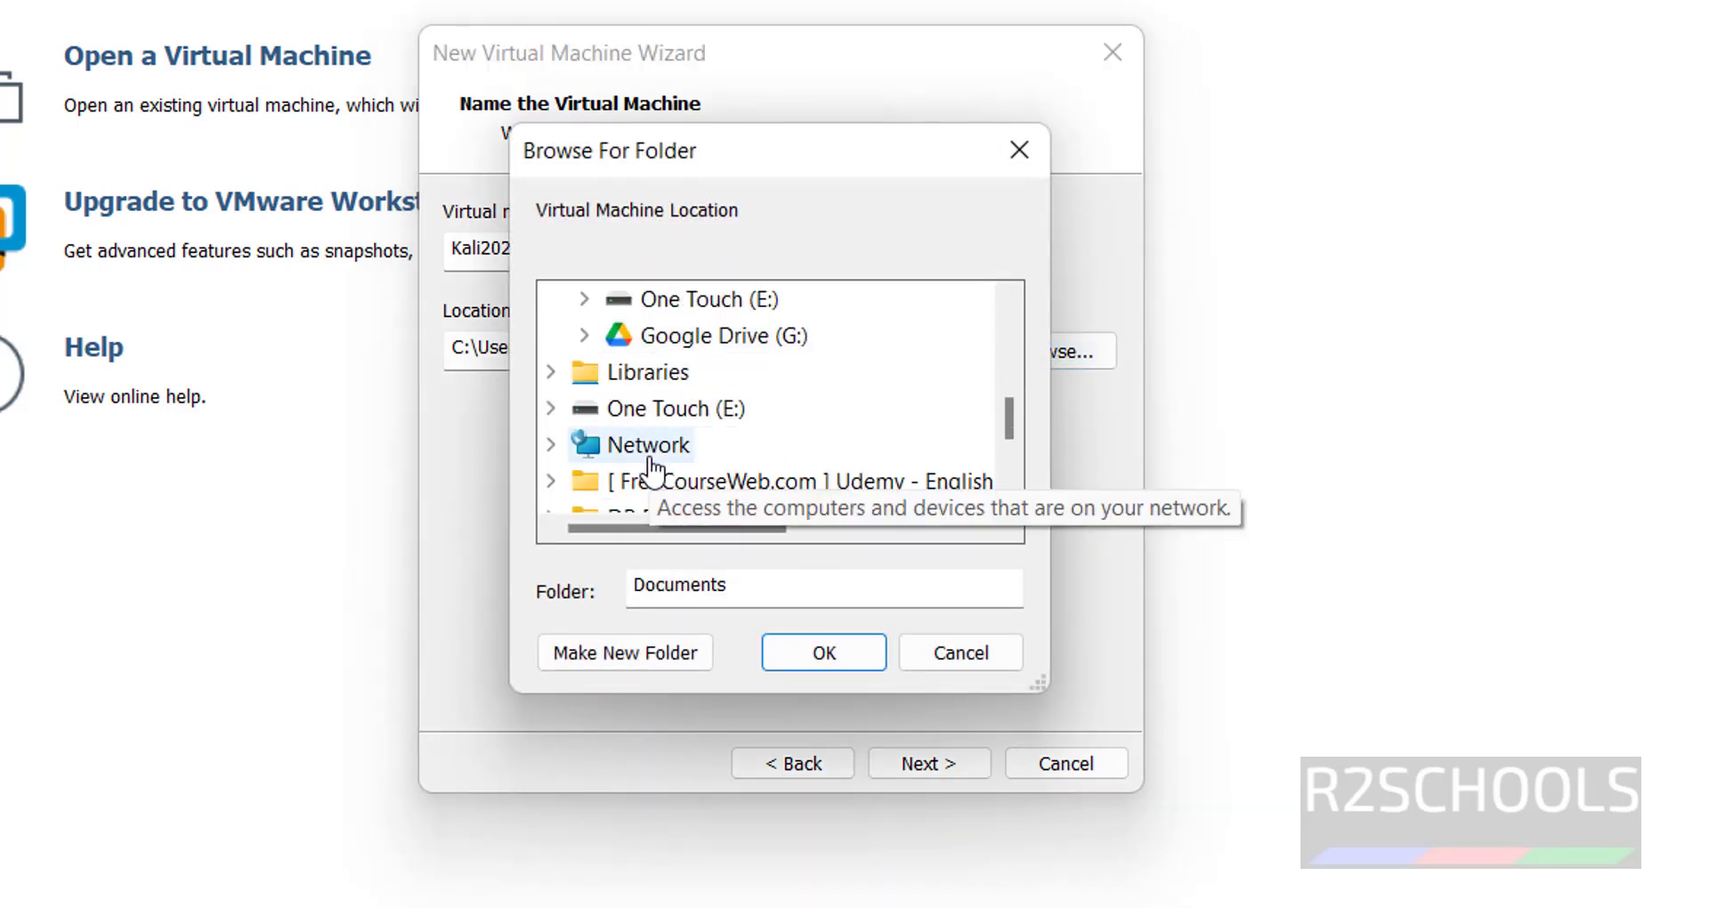
left_click(545, 408)
scroll(780, 465, "down", 5)
double_click(685, 370)
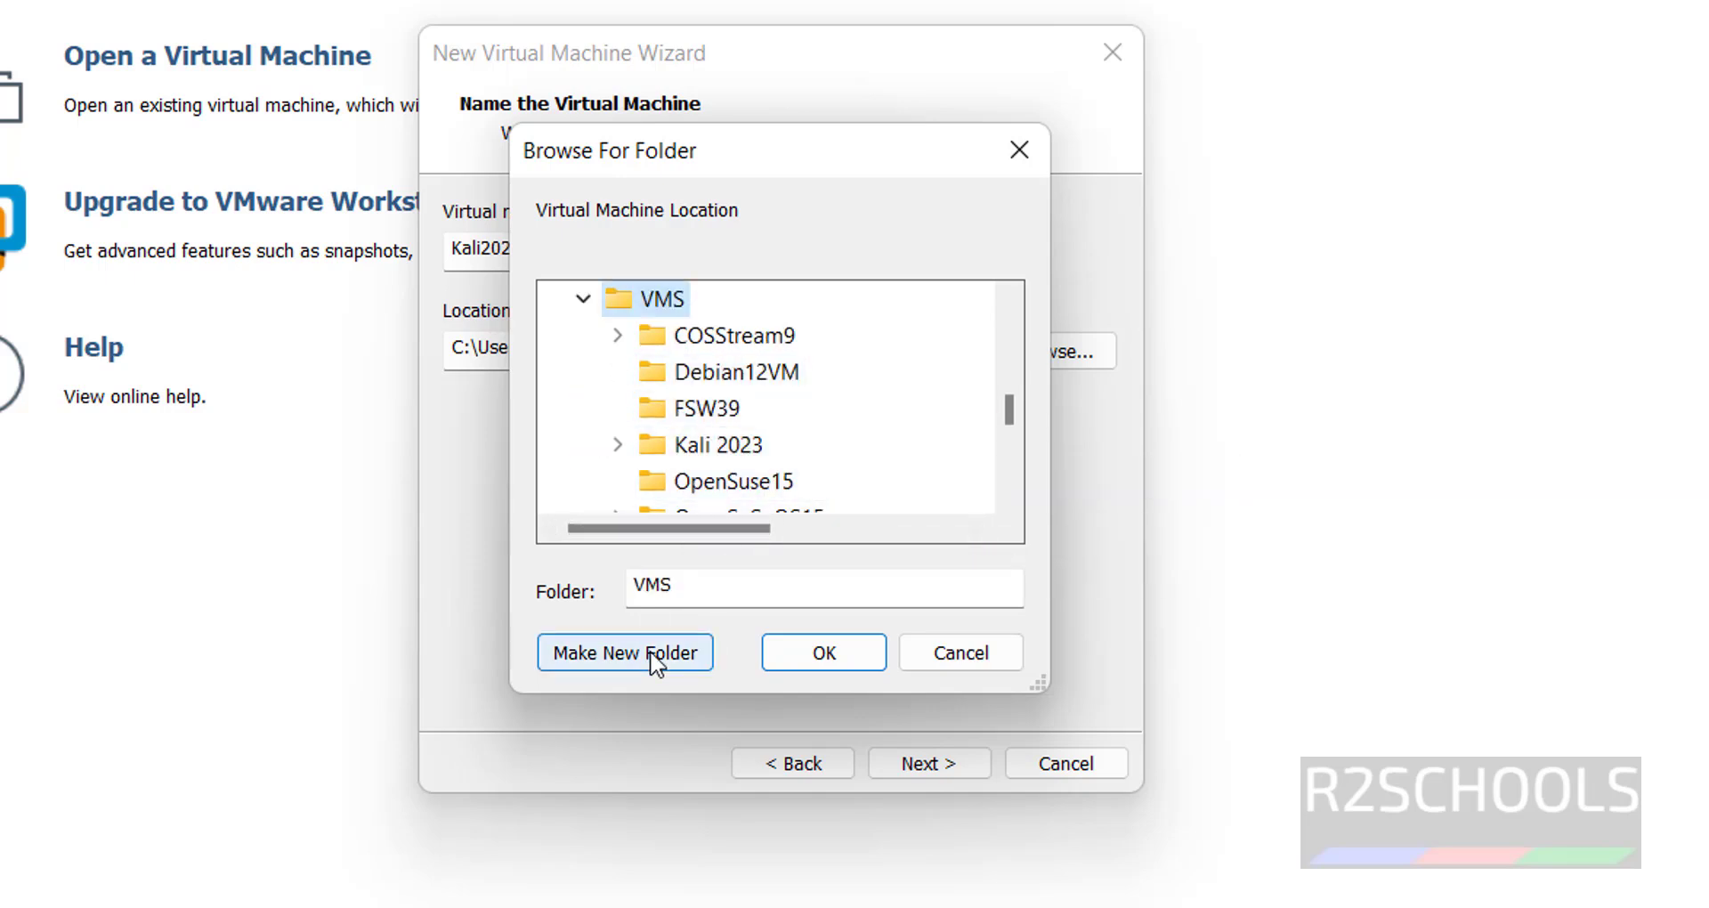
left_click(695, 653)
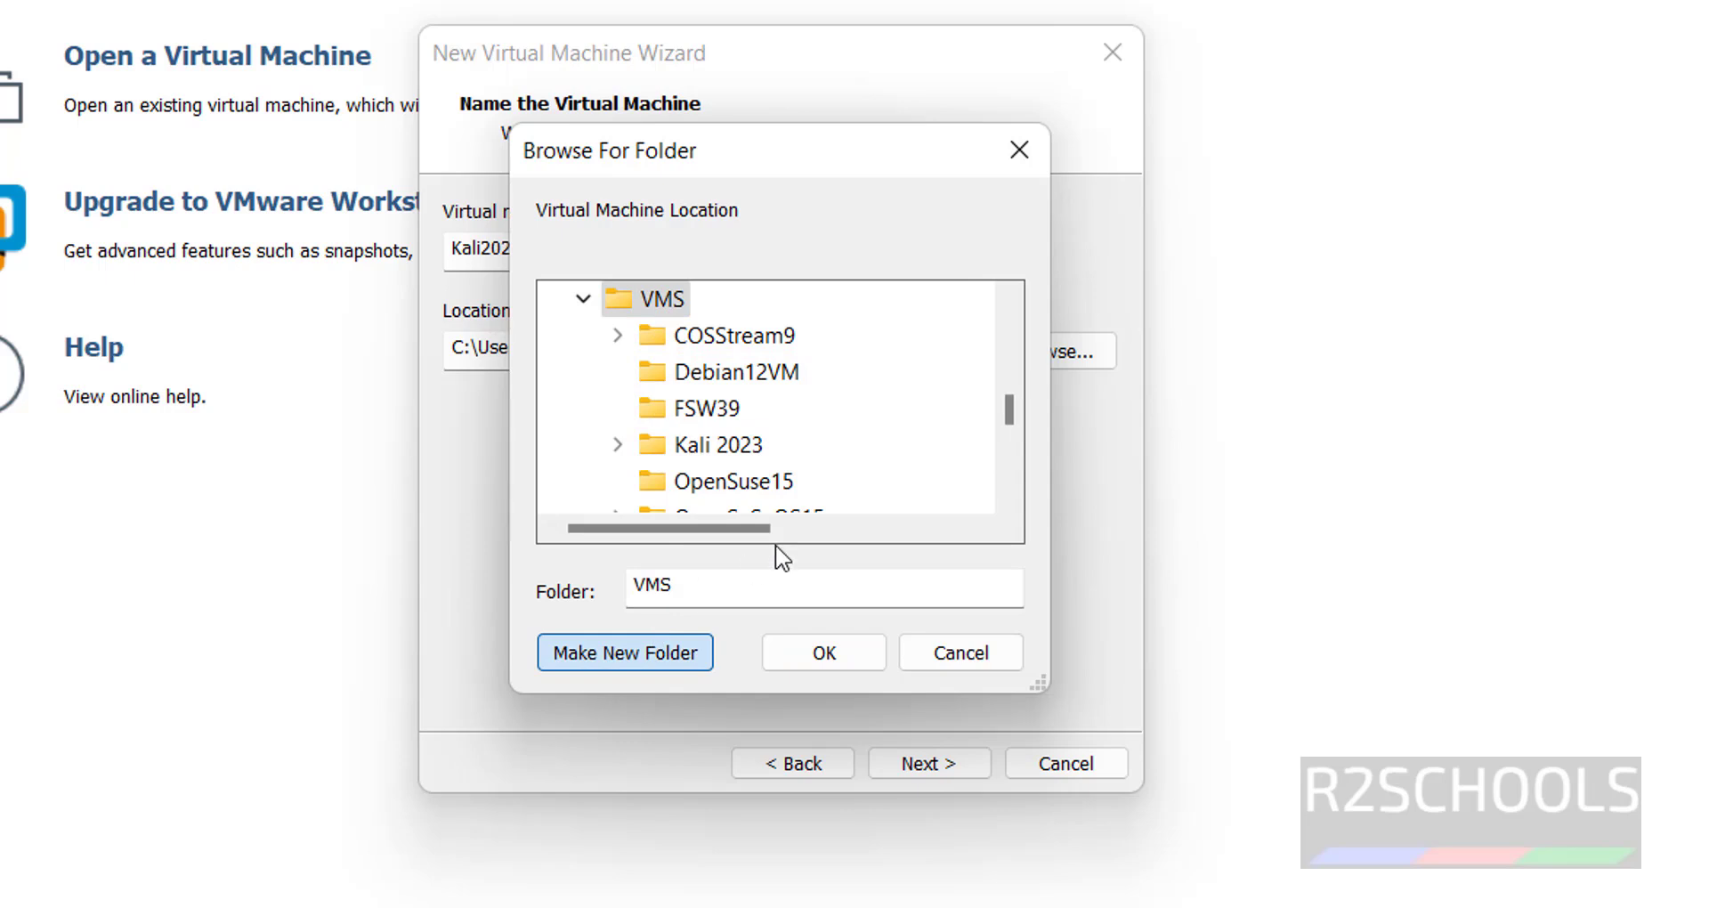
type("Kali")
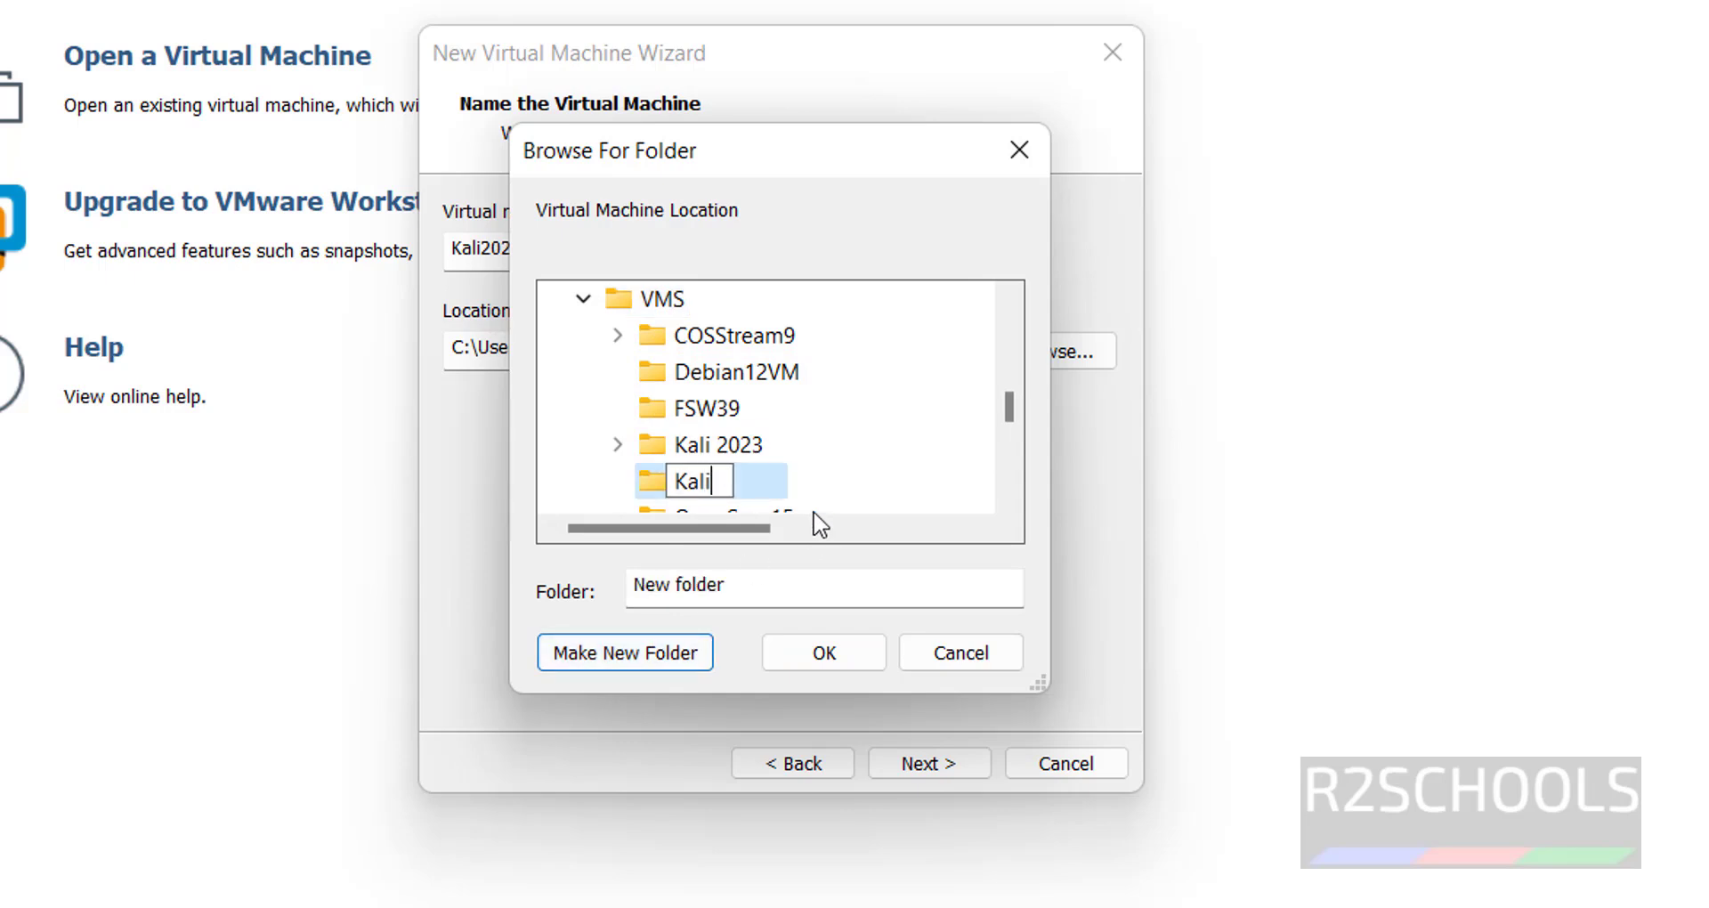
type("2023")
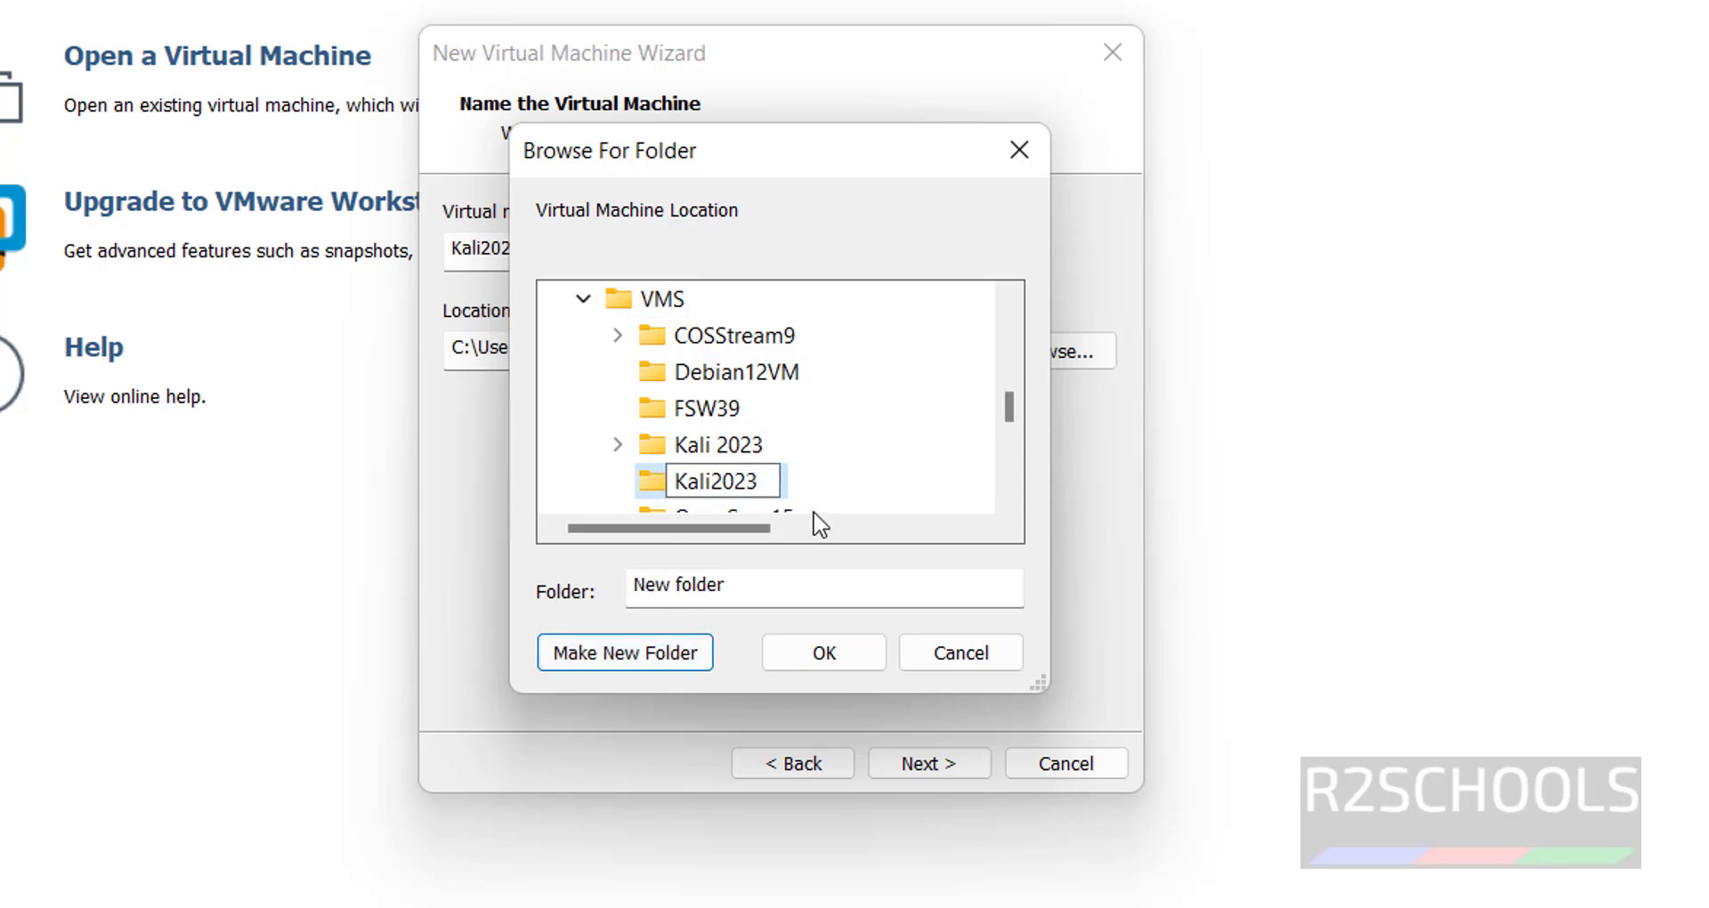
type(".04")
key("Return")
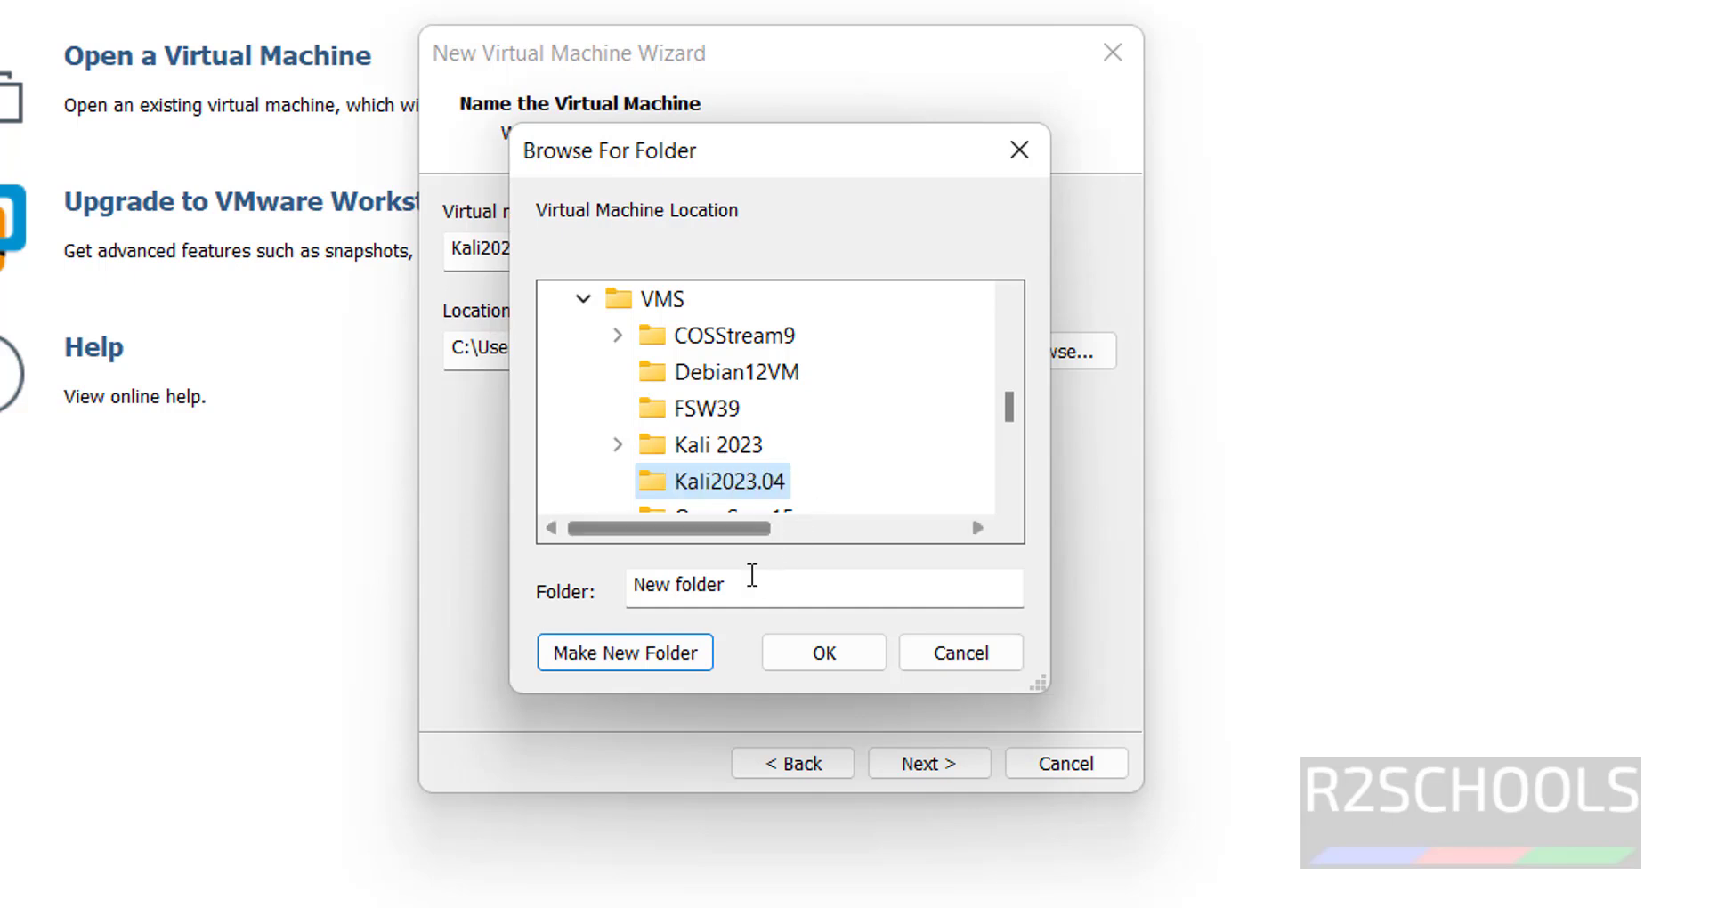
left_click(827, 665)
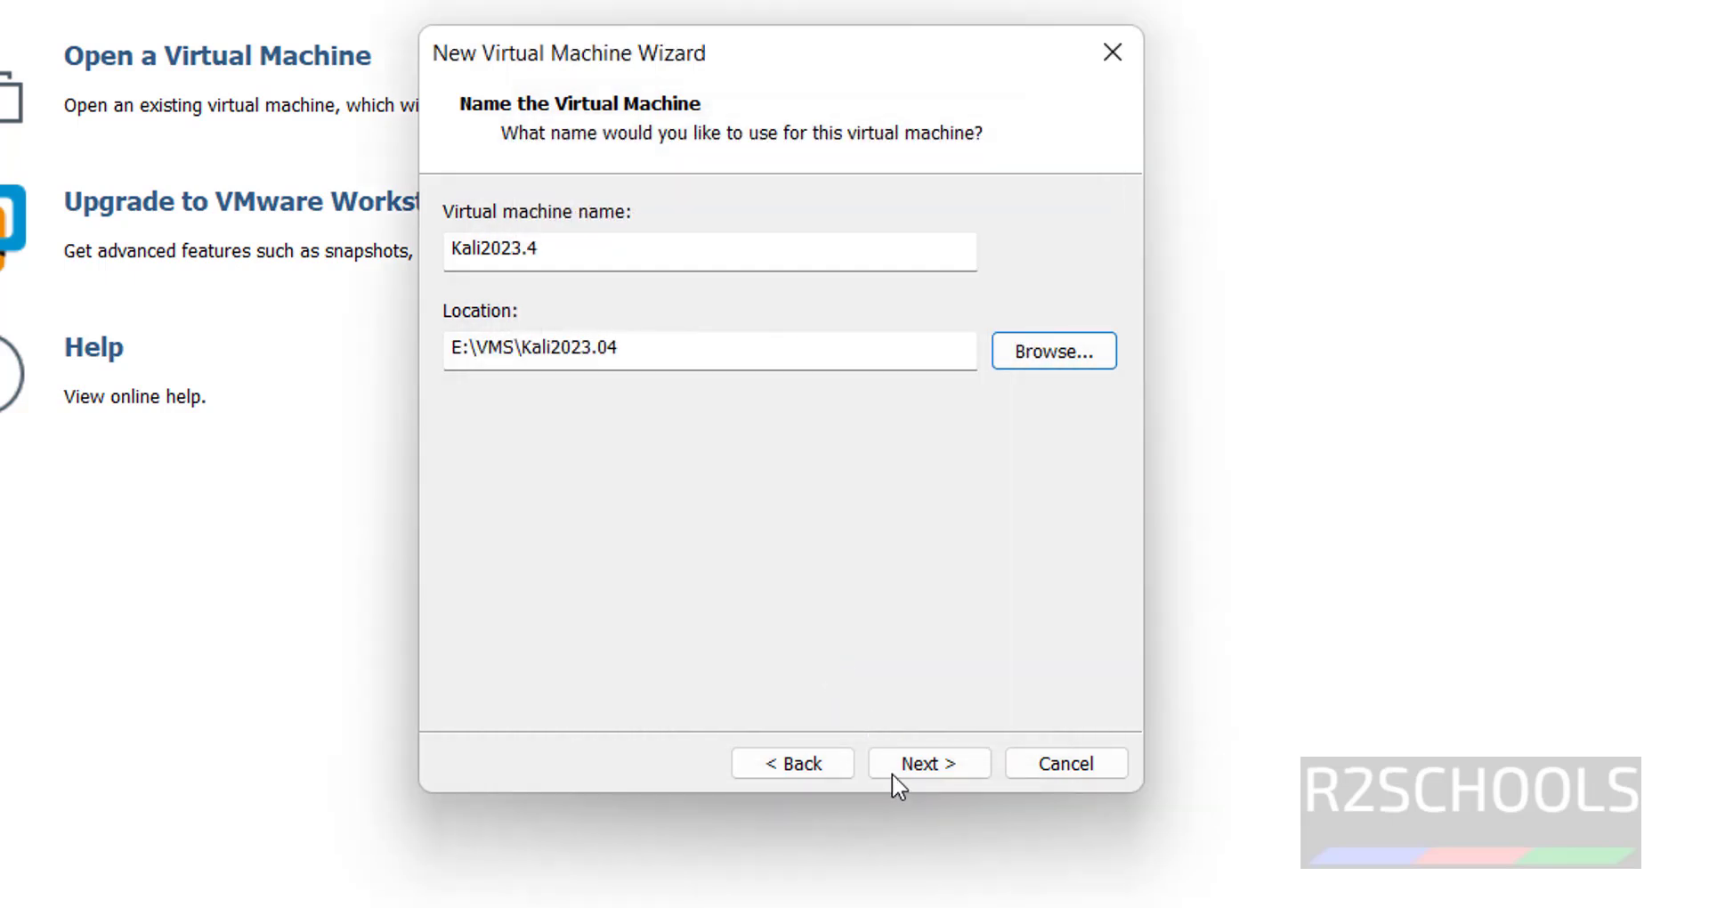
Set the virtual disk to 50 GB maximum, stored as a single file.
left_click(913, 764)
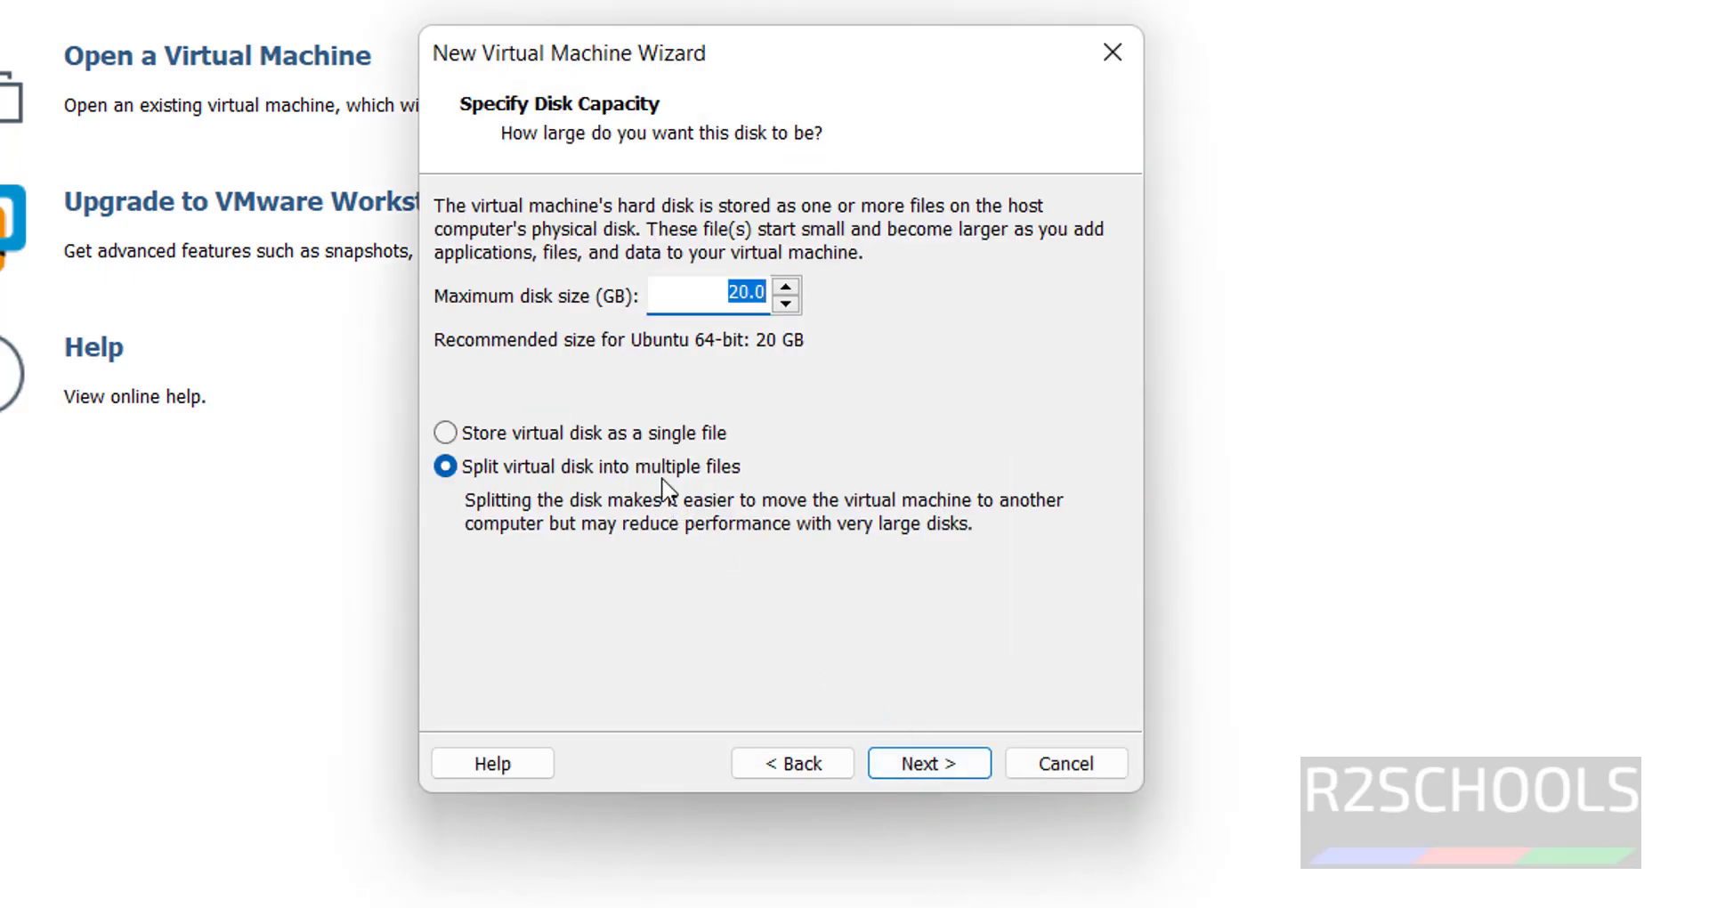
left_click(647, 430)
left_click_drag(720, 290, 740, 290)
type("5")
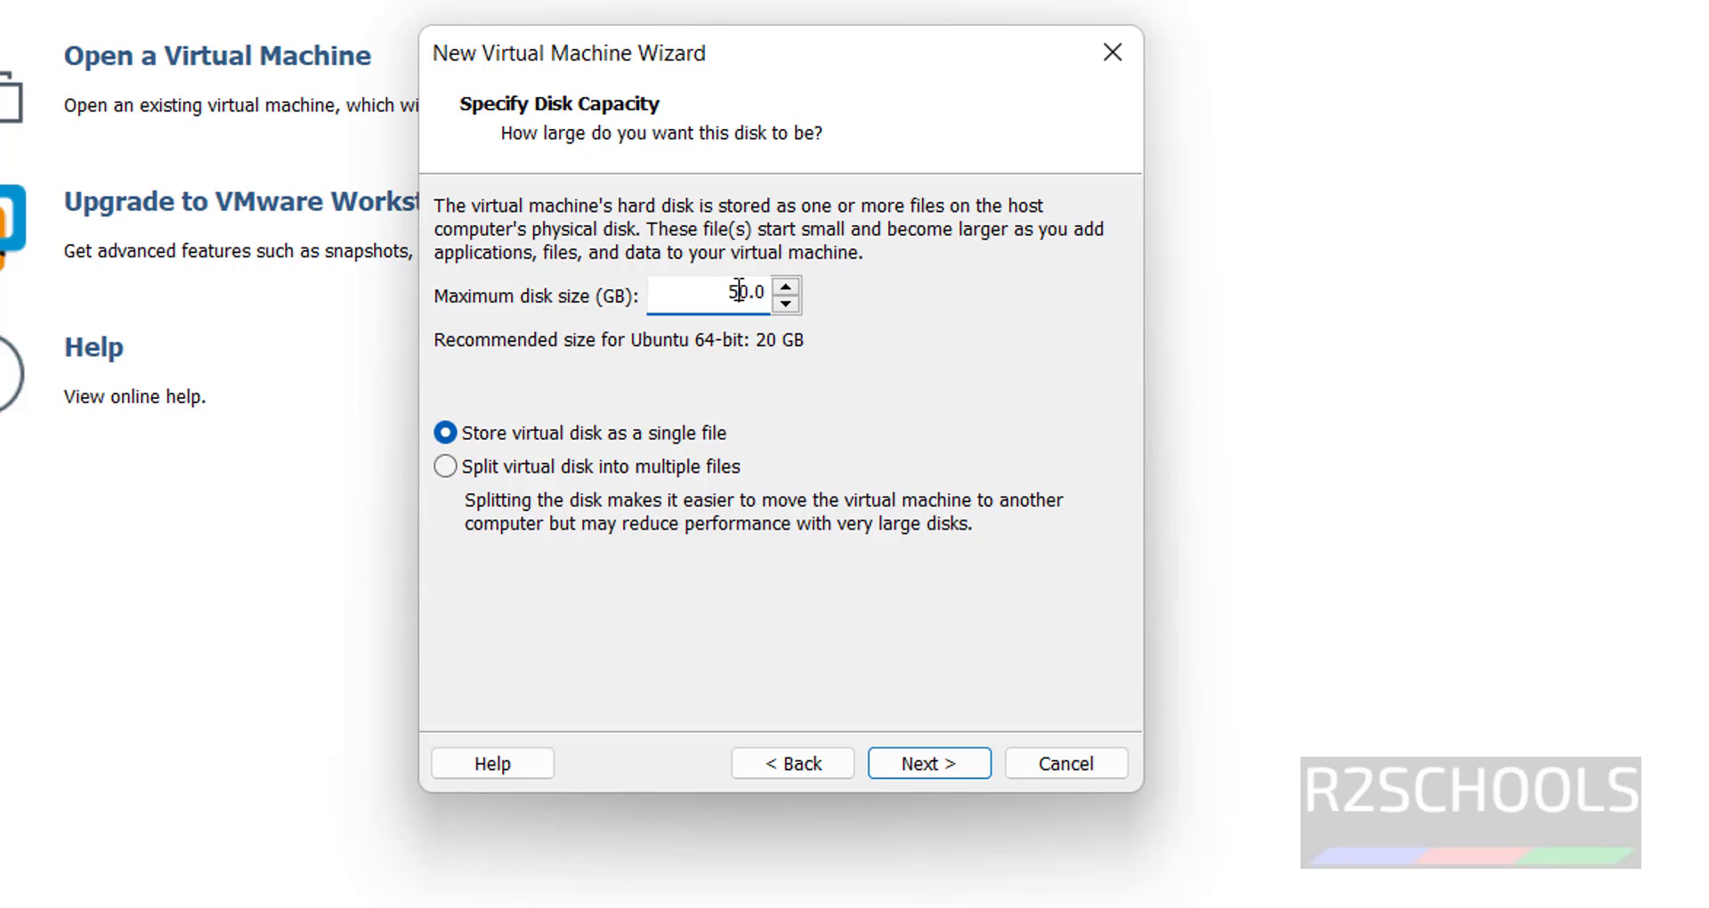
left_click(941, 763)
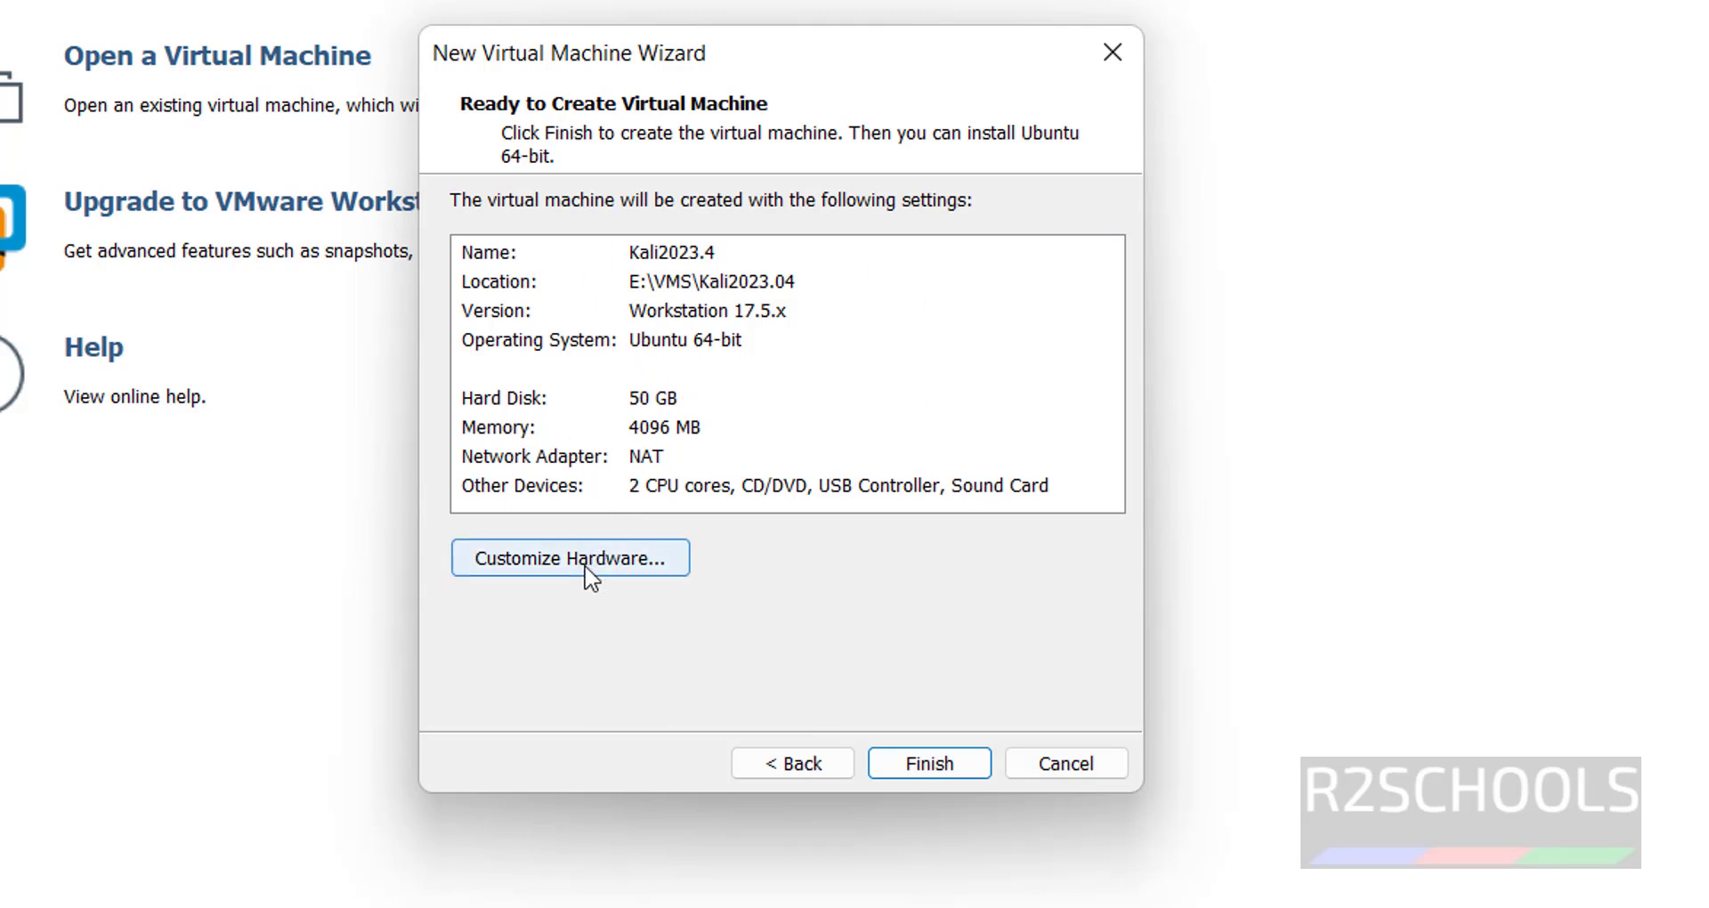
Review CD/DVD, network, USB, sound, display and memory hardware settings, then finish creating Kali2023.4.
left_click(539, 568)
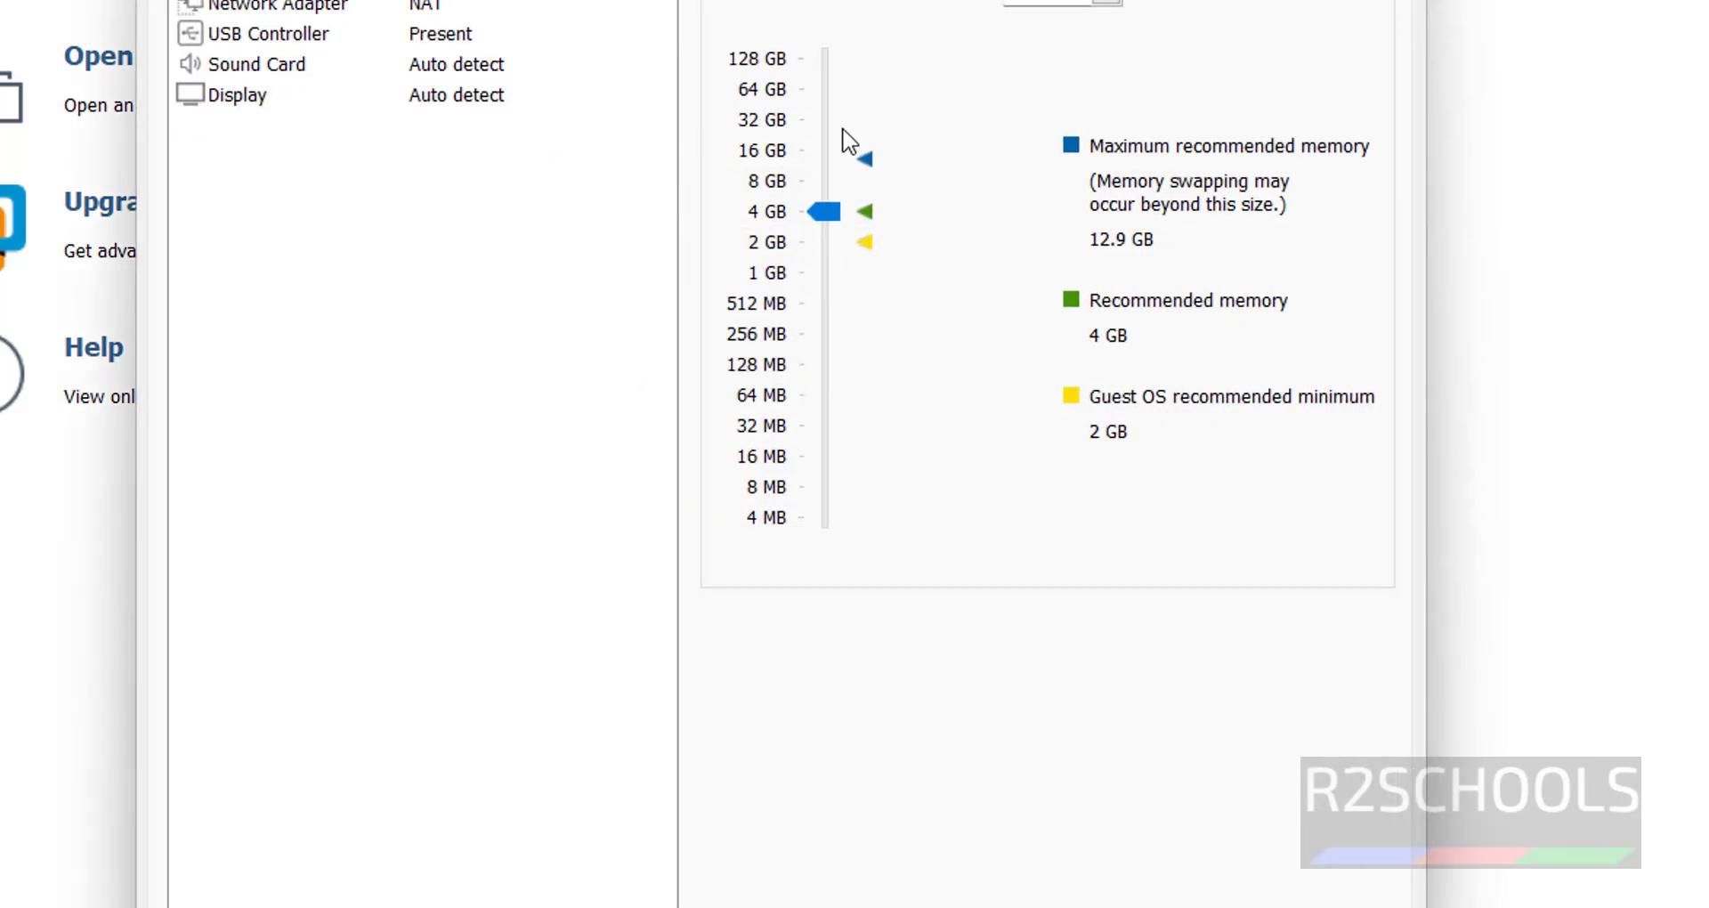
left_click(267, 208)
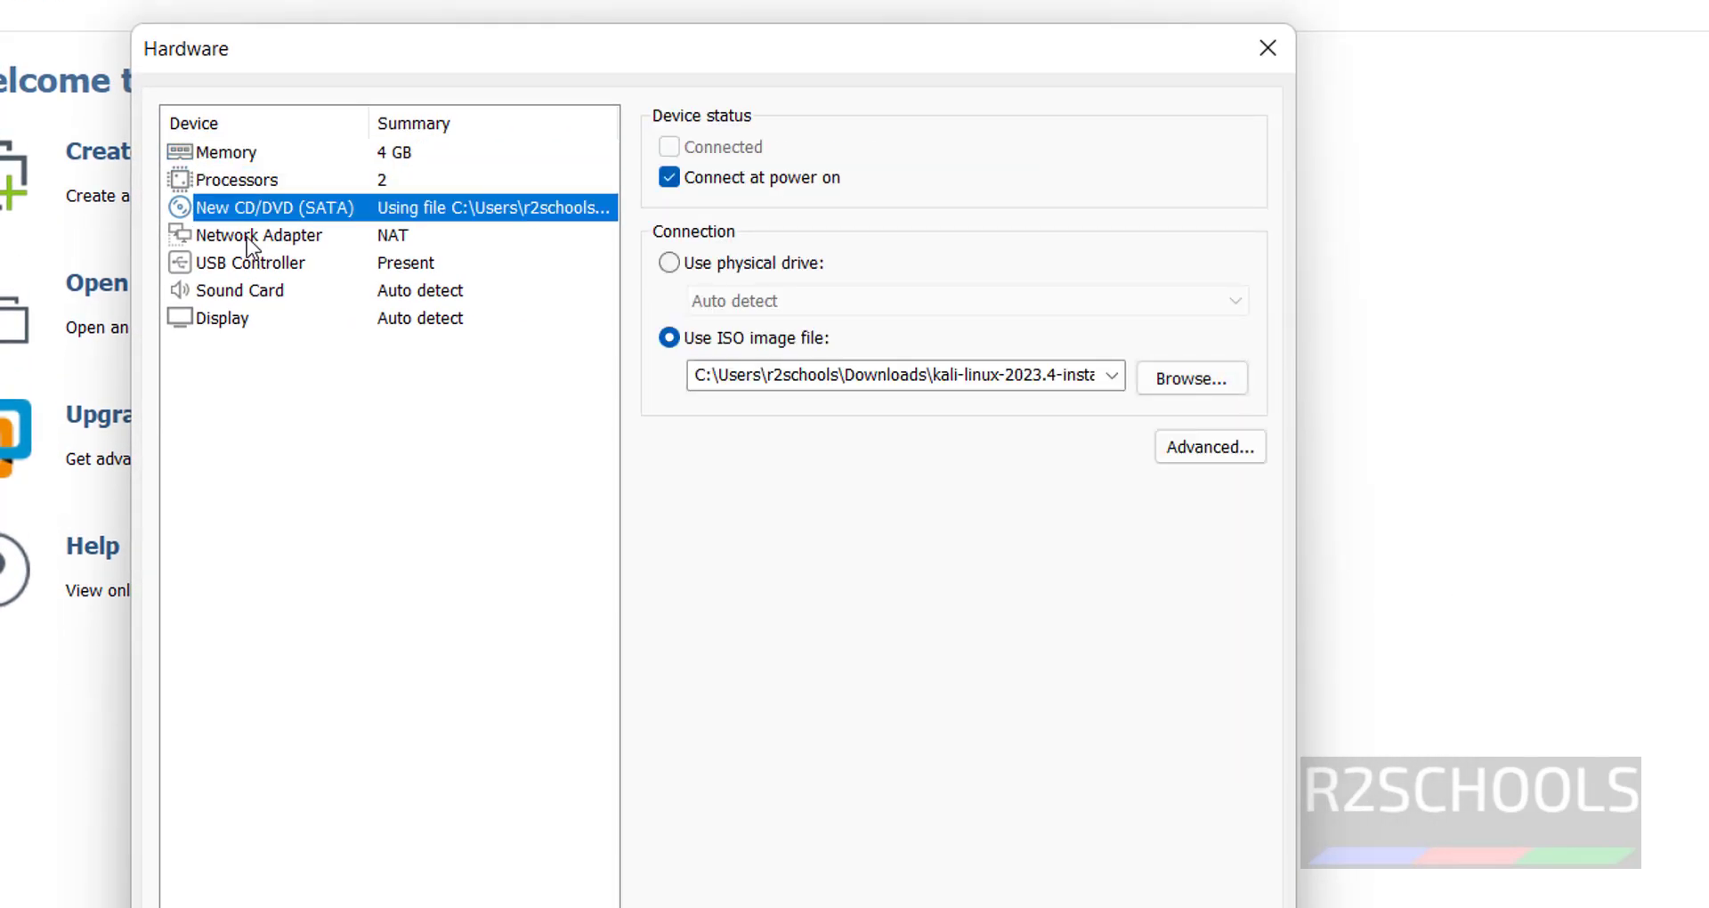
left_click(247, 238)
left_click(242, 265)
left_click(237, 294)
left_click(227, 320)
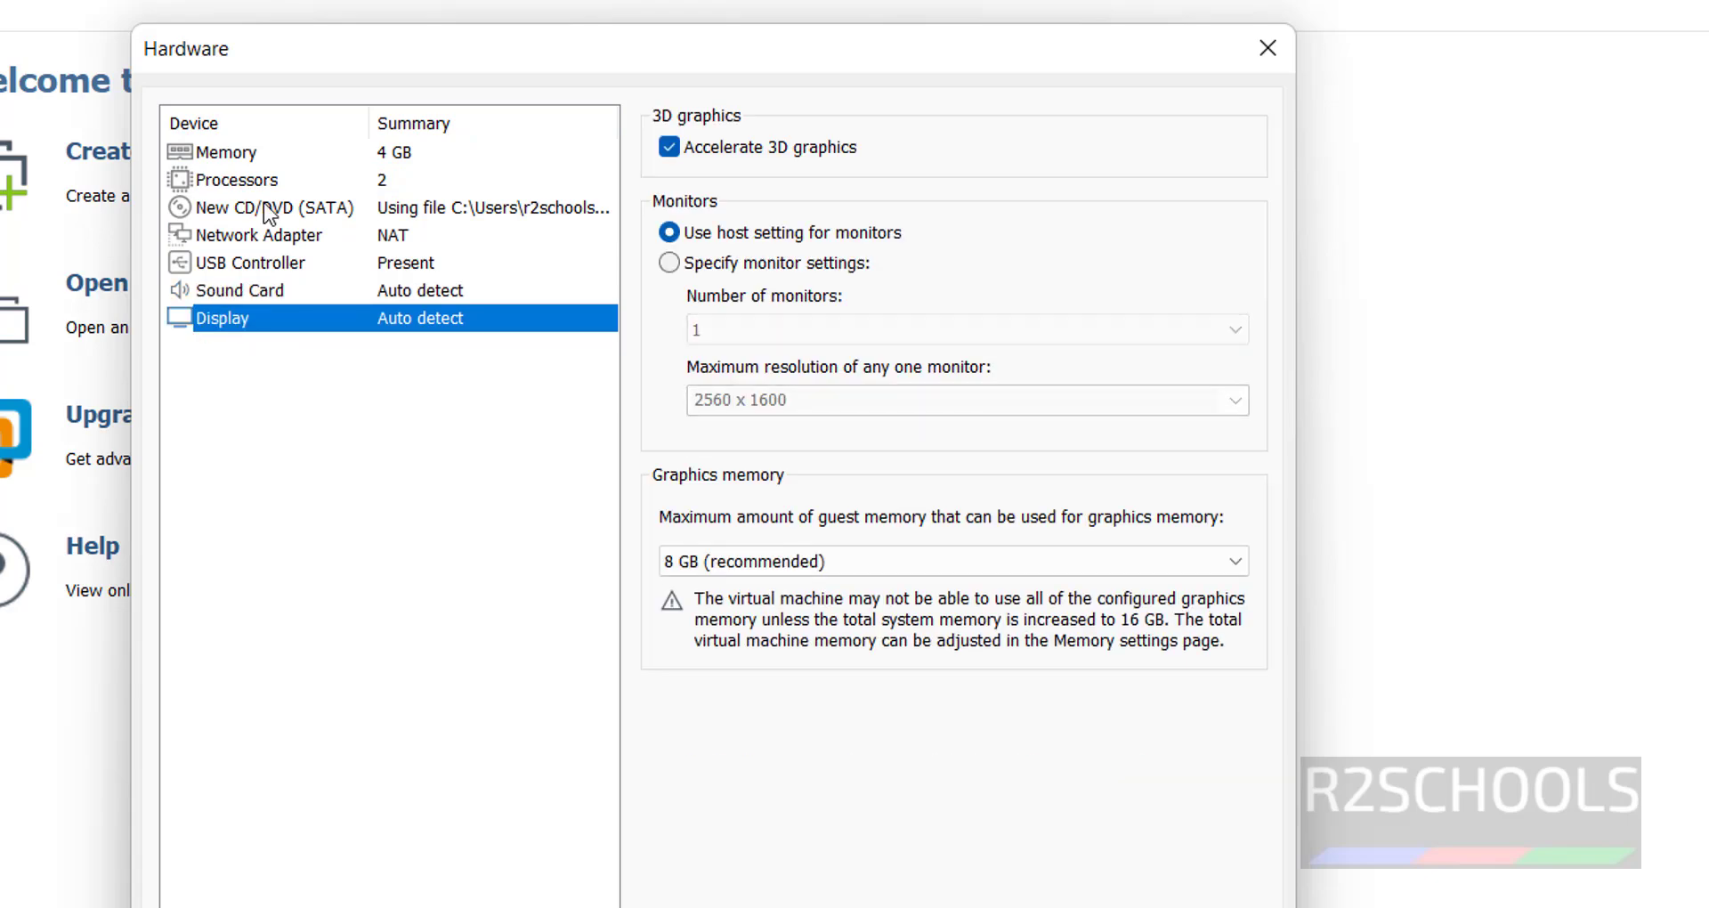
left_click(263, 153)
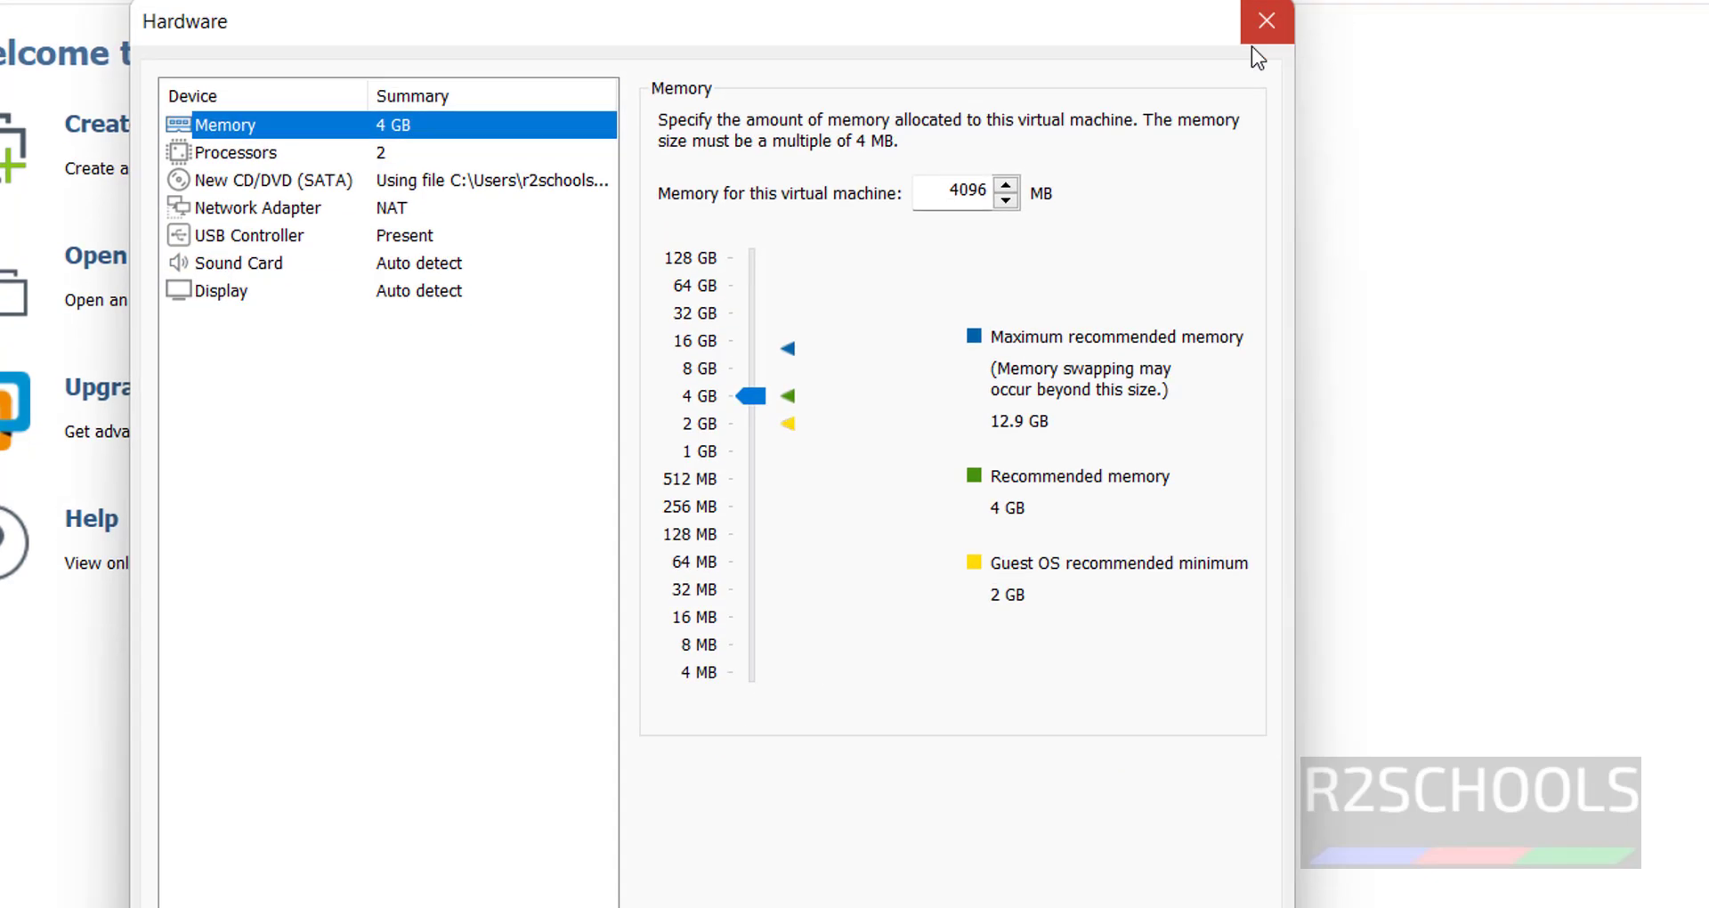
left_click(1252, 47)
left_click(827, 730)
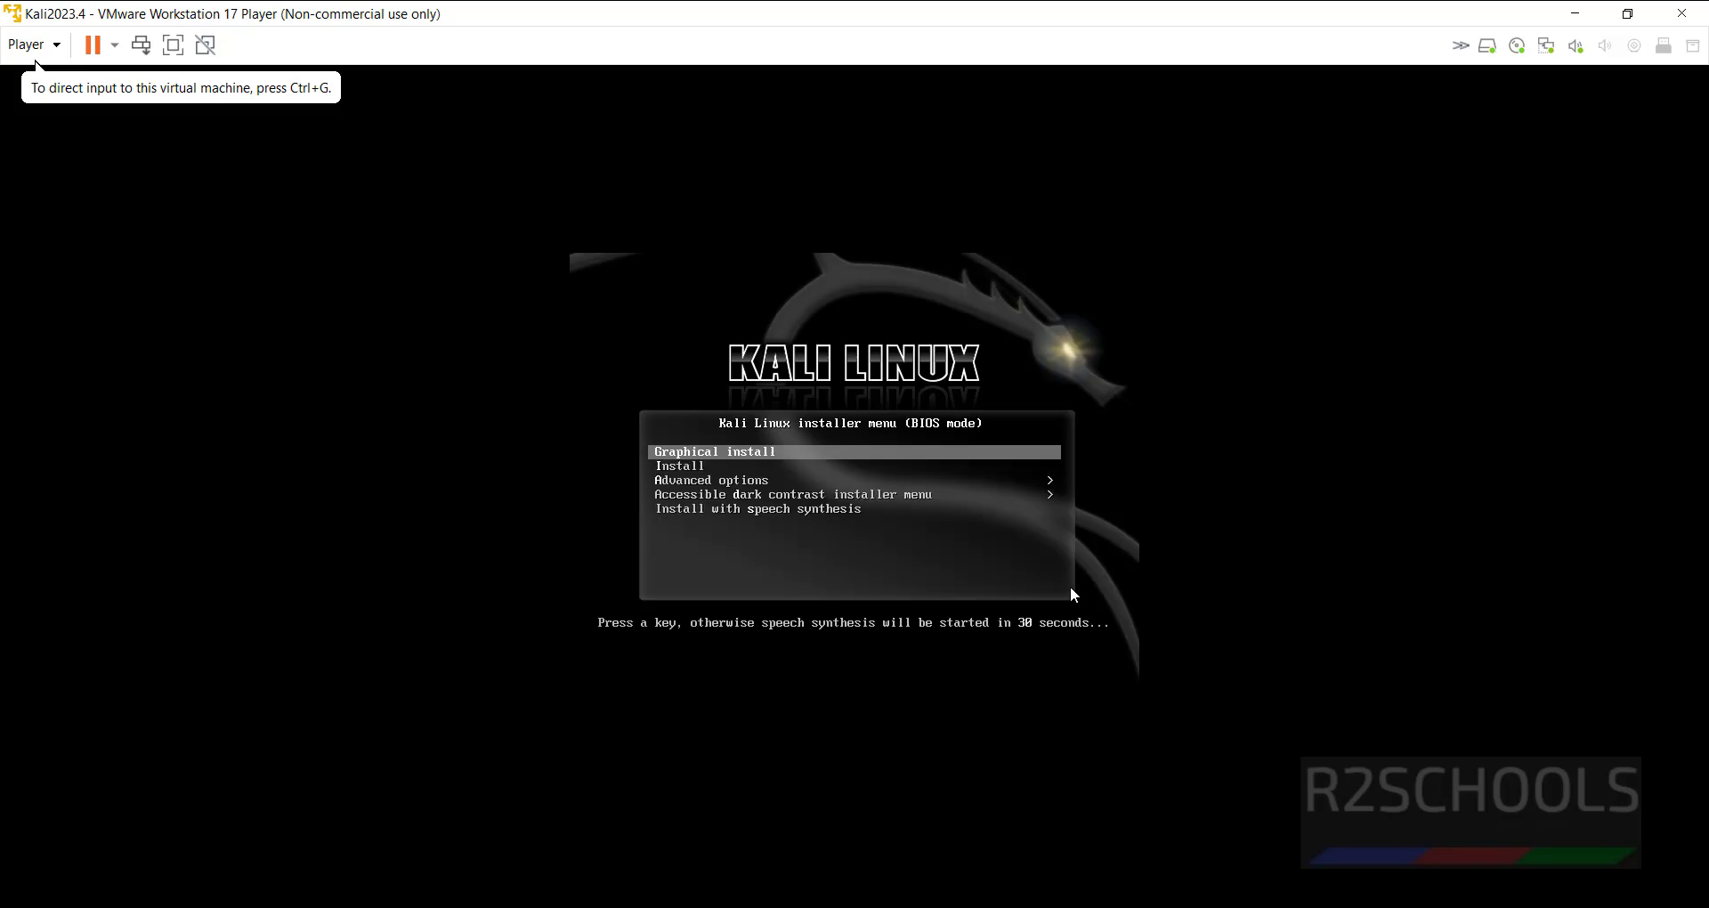
Highlight Graphical install in the Kali boot menu and launch it.
left_click(1007, 575)
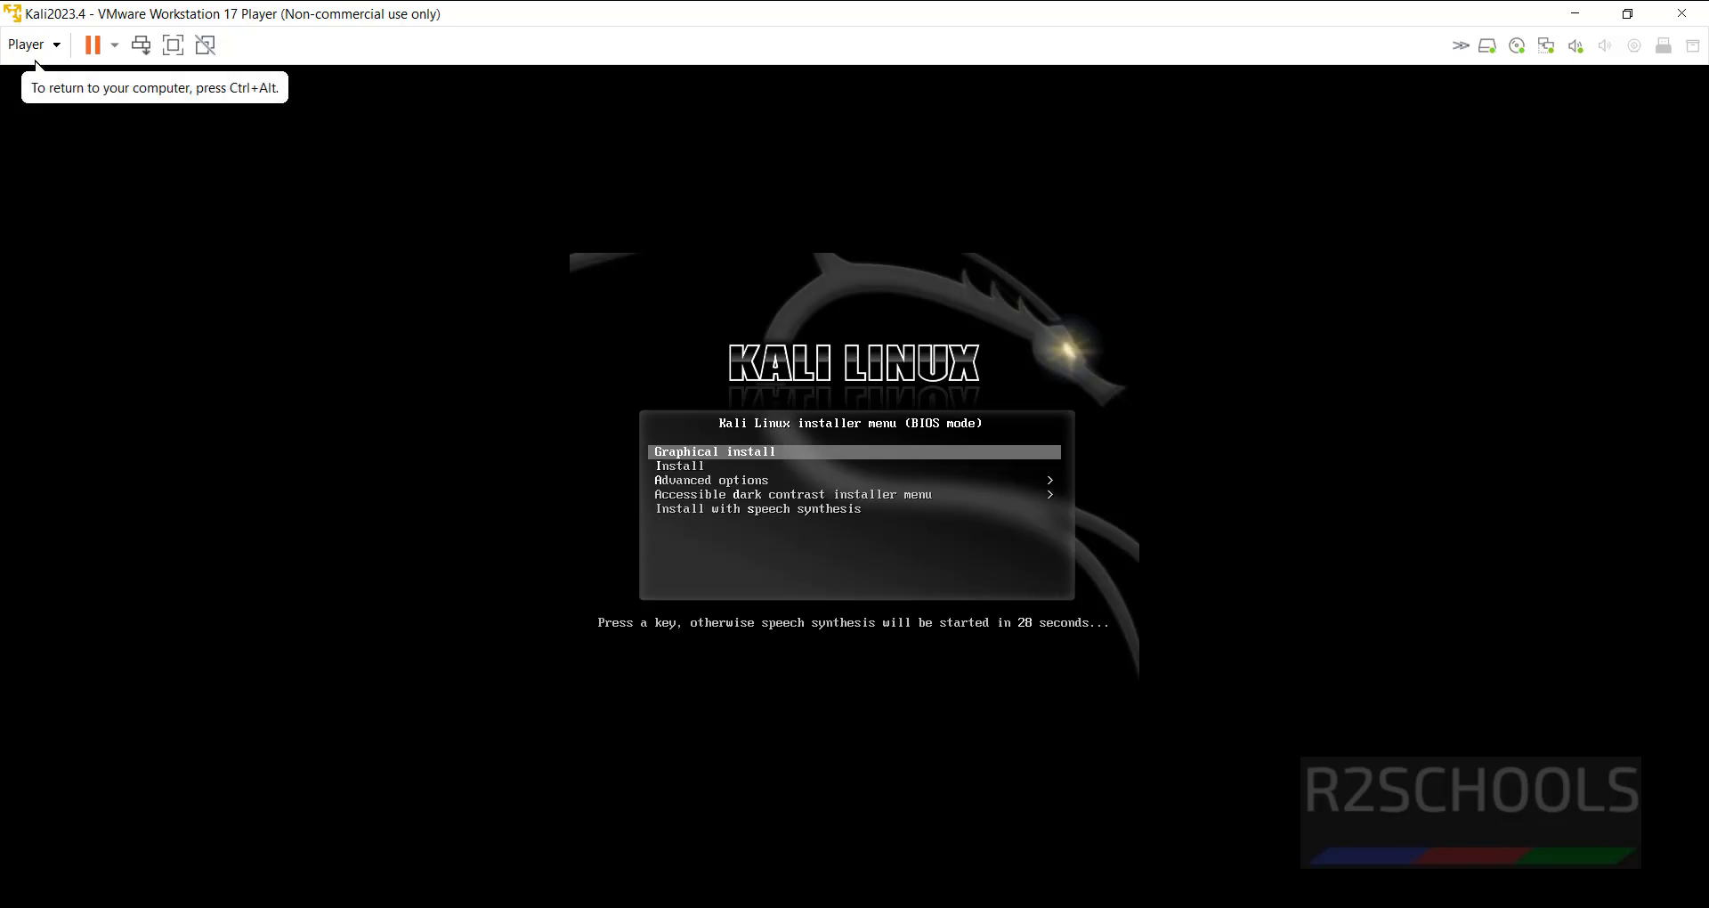
key("Down")
key("Down")
key("Up")
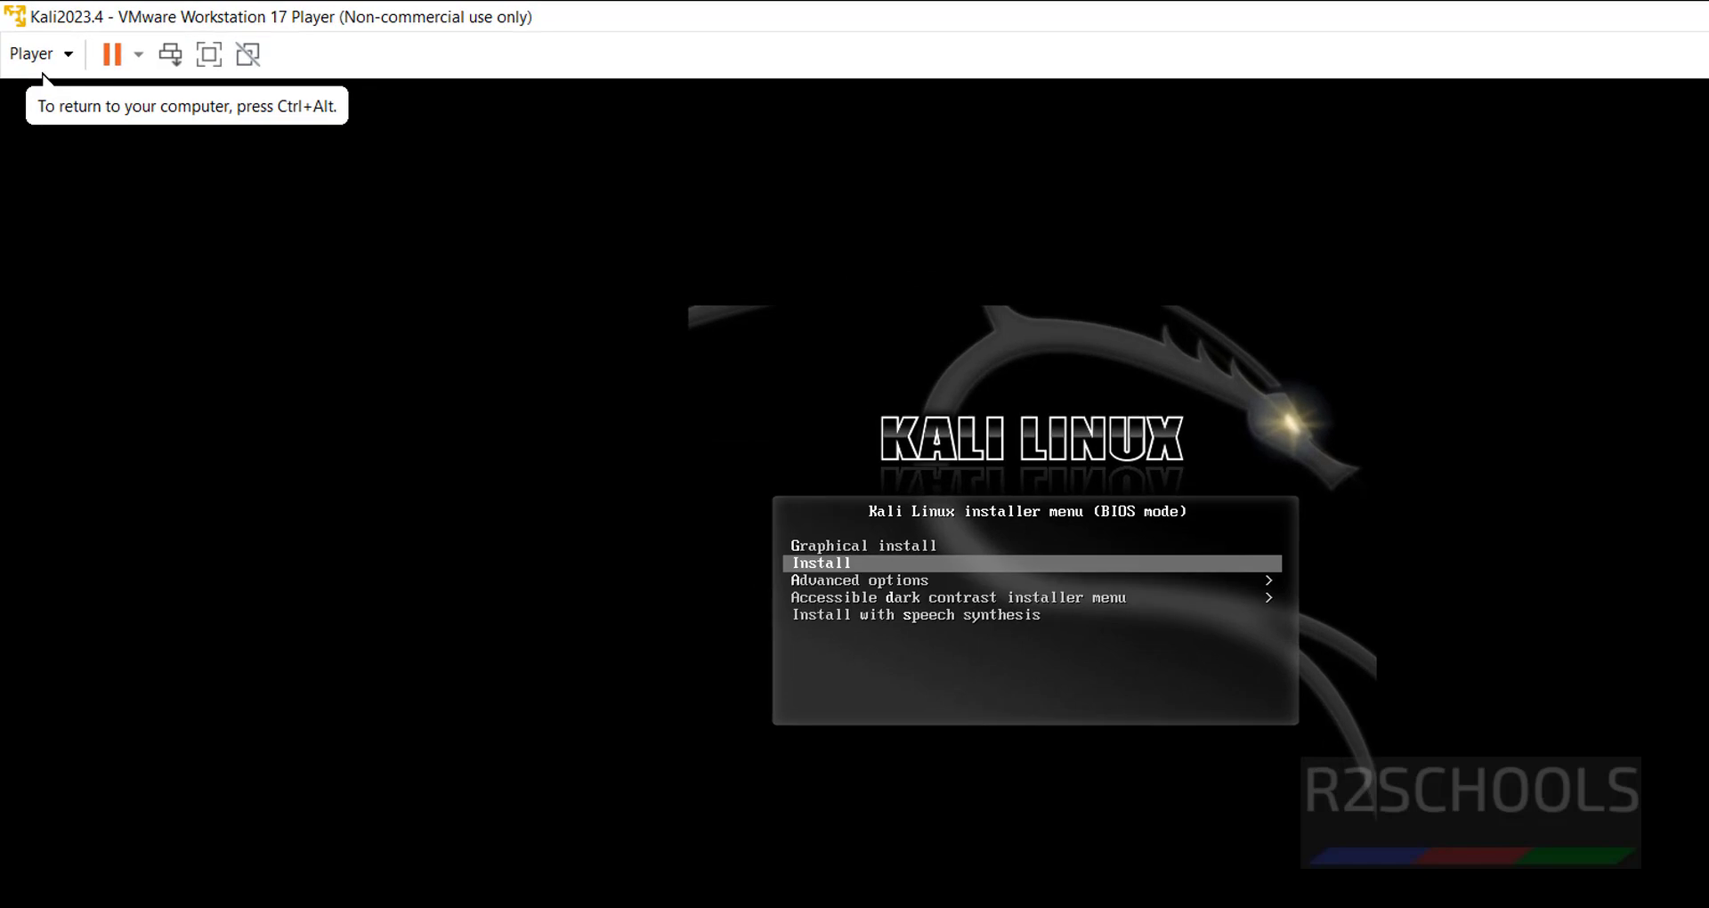
key("Up")
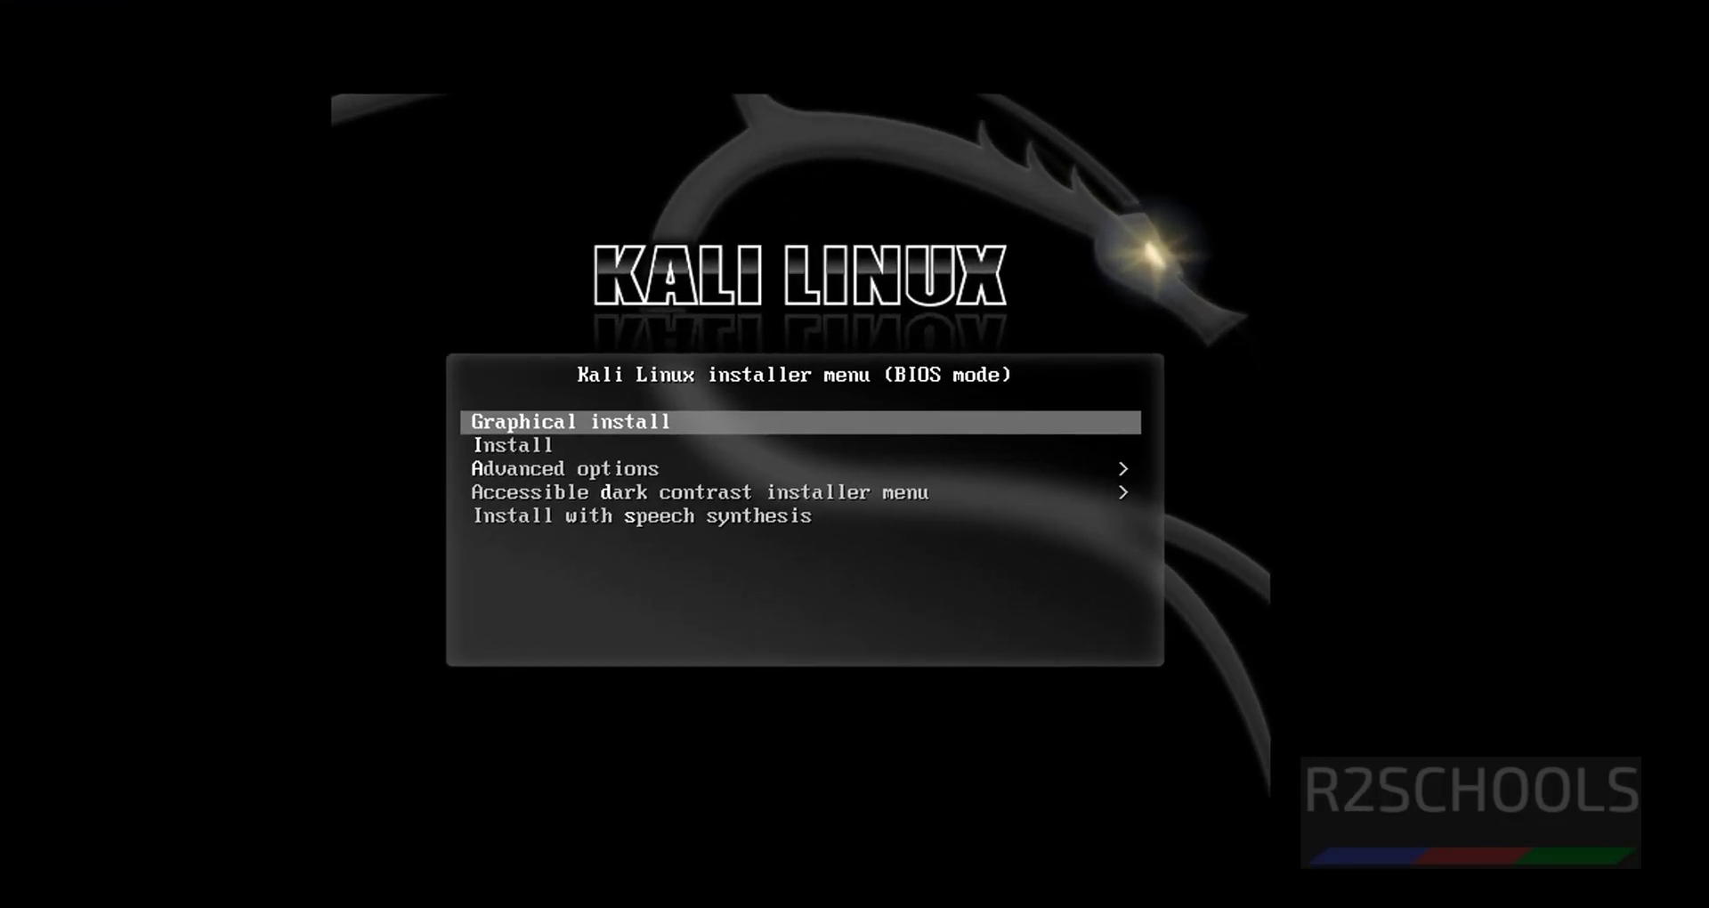
key("Down")
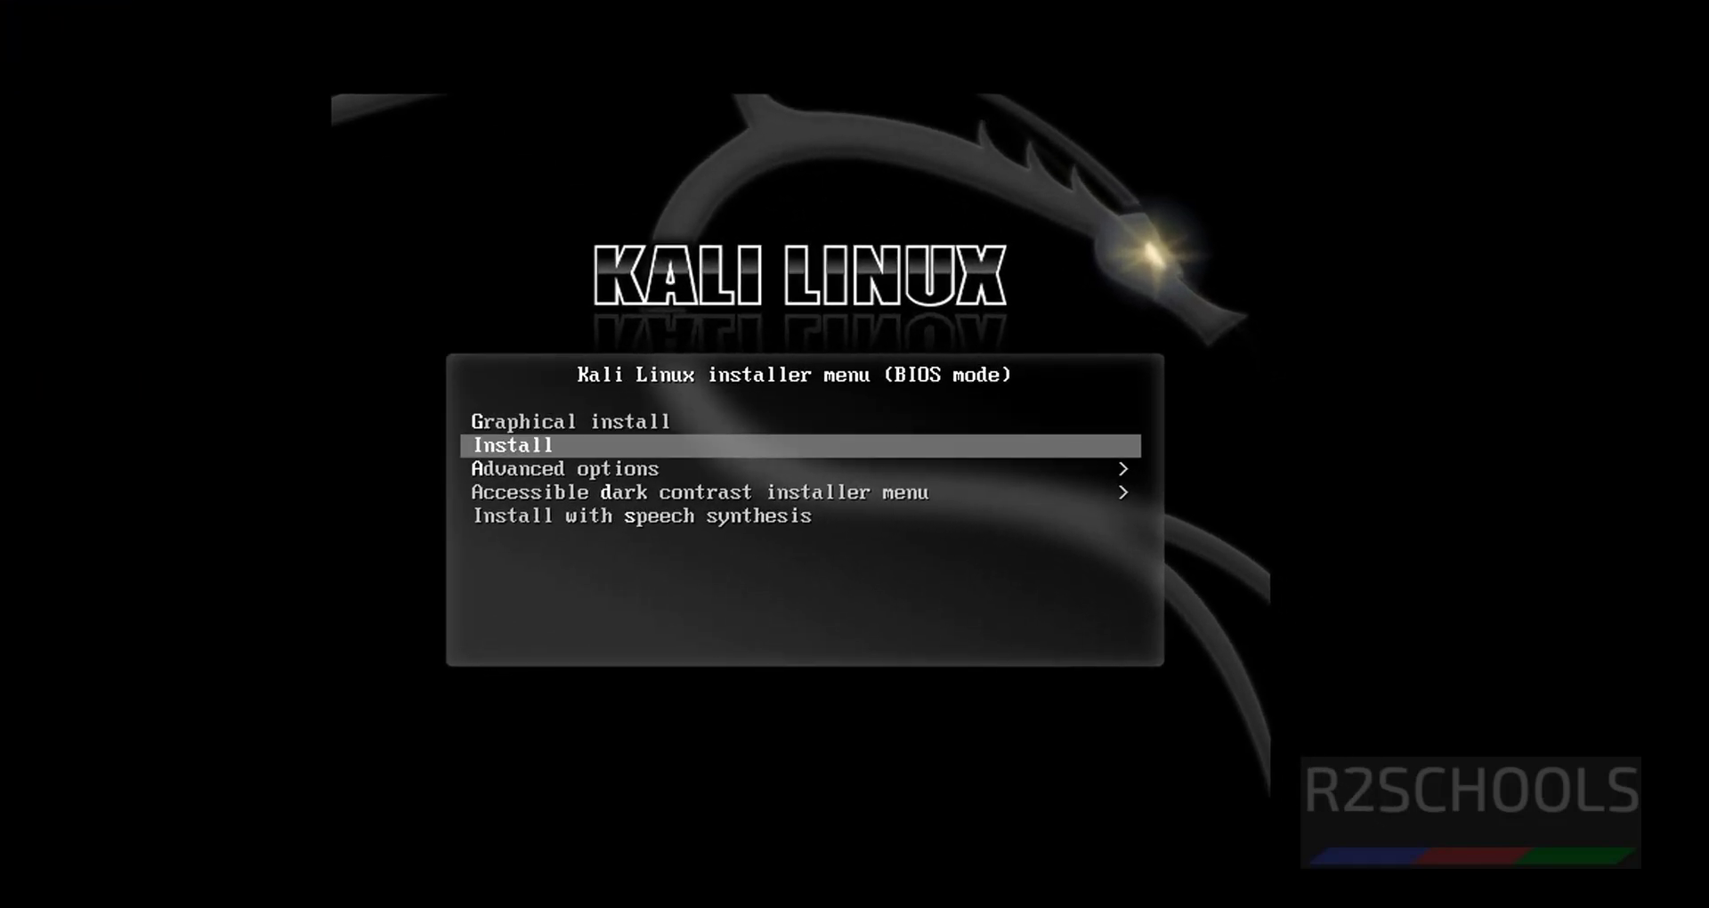
key("Up")
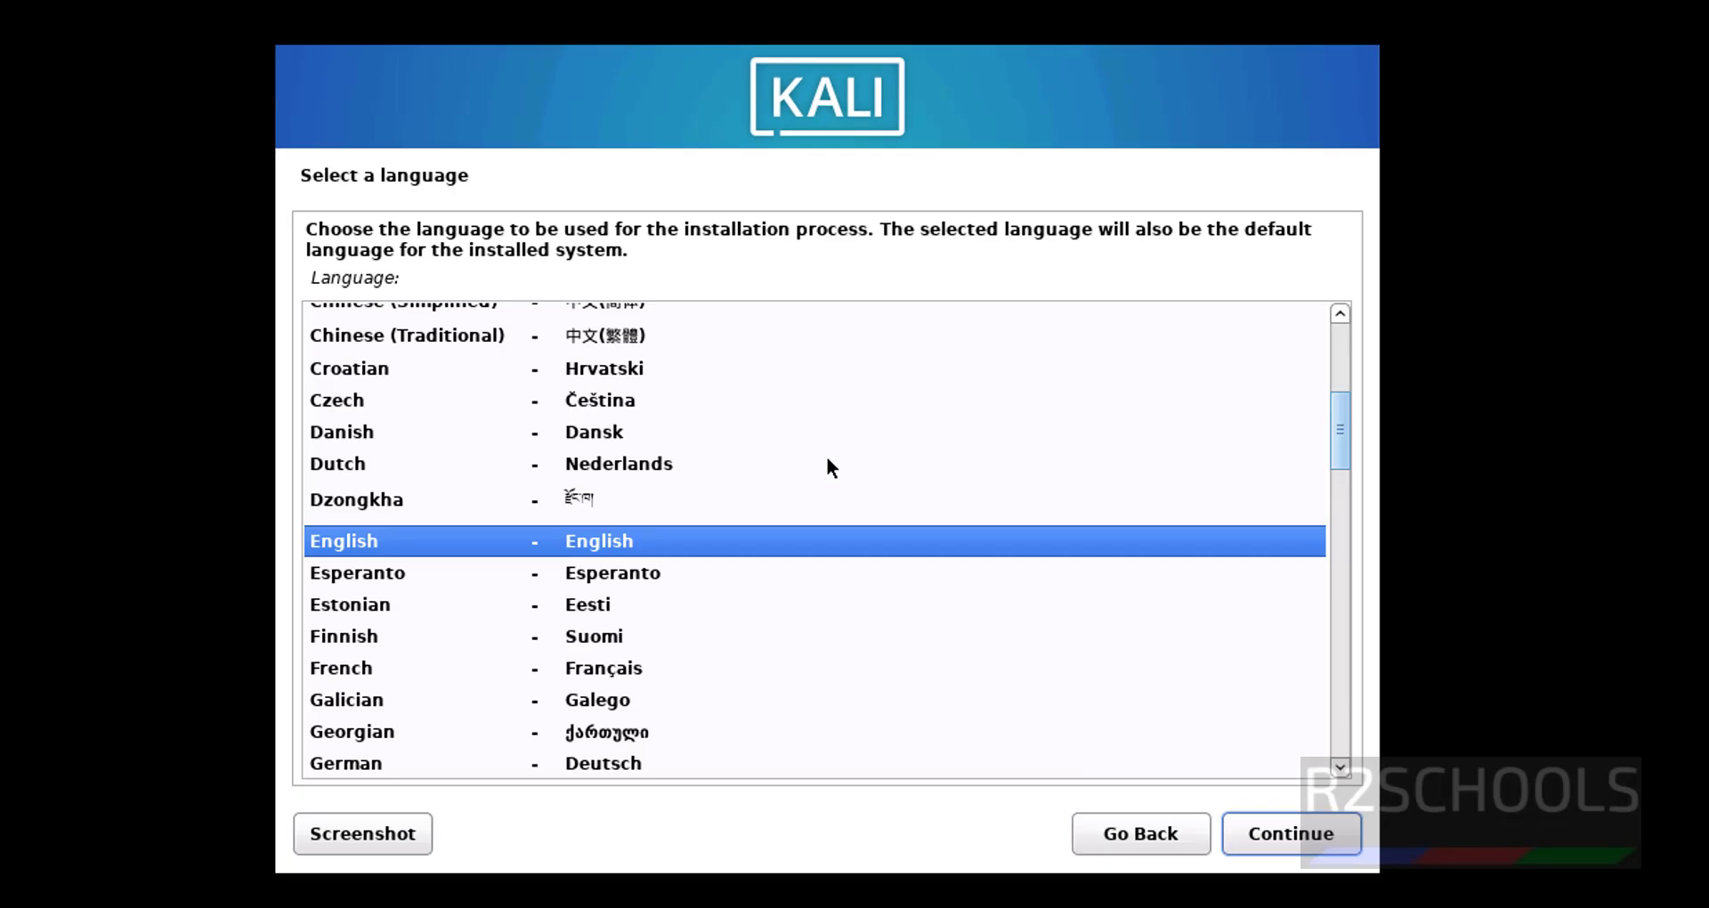
Accept English, United States and the American English keyboard.
left_click(1279, 842)
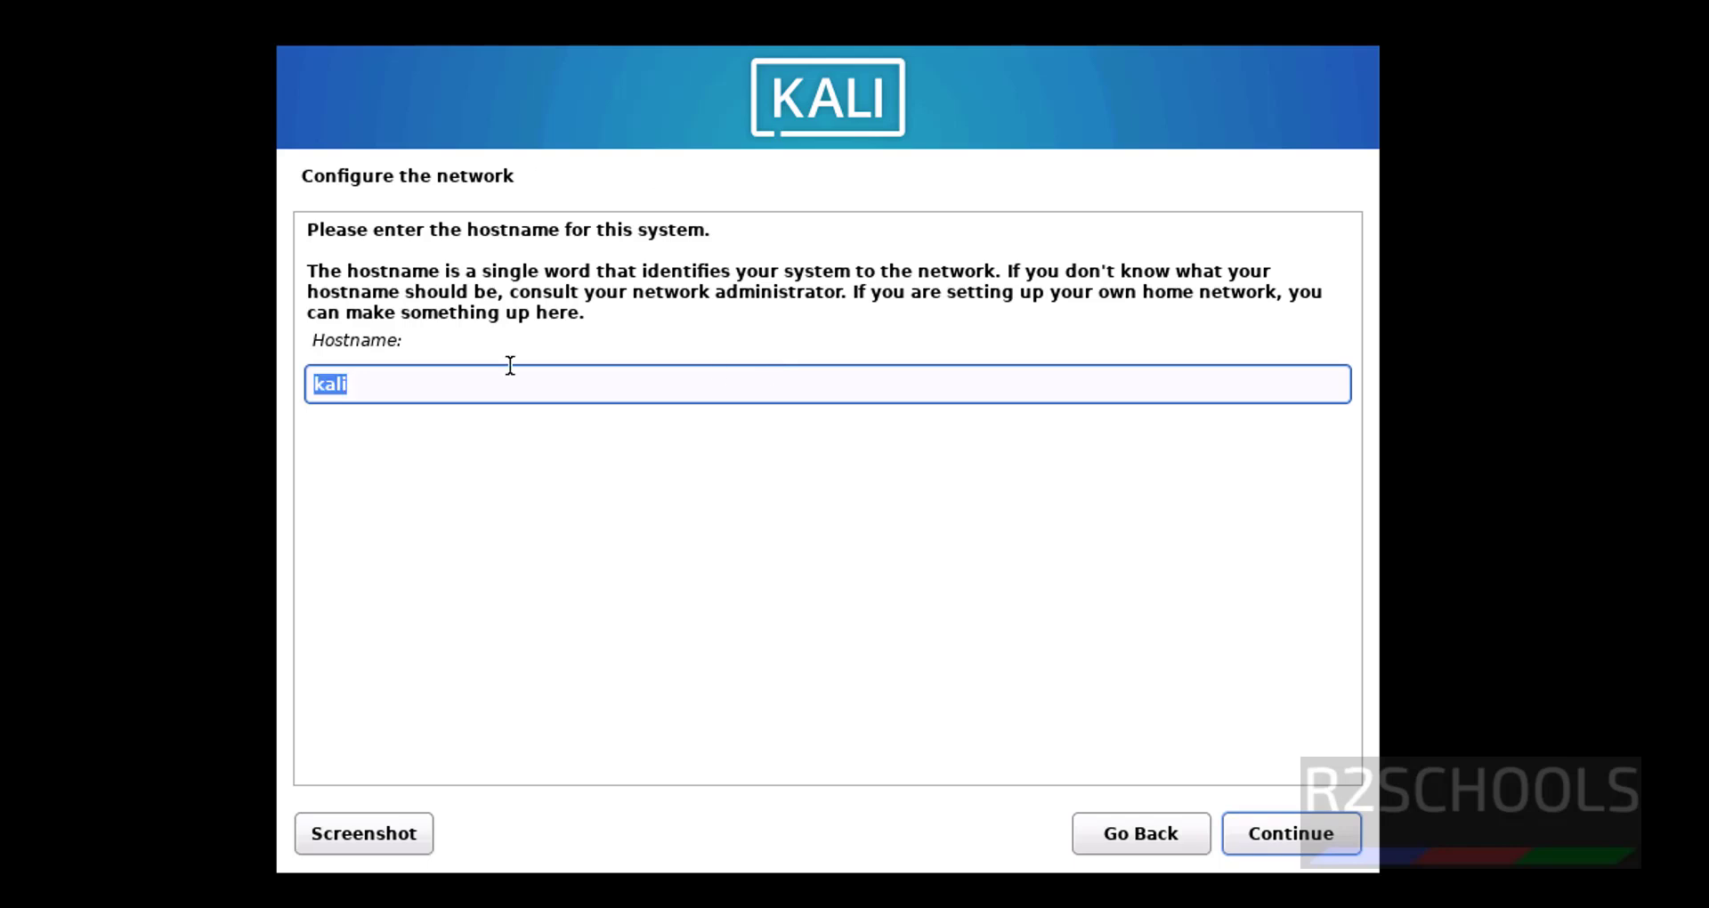
Set the hostname to ehkali and leave the domain name blank.
left_click(505, 385)
type("202")
type("3")
key("BackSpace")
key("BackSpace")
key("BackSpace")
key("BackSpace")
type("e")
type("hk")
type("ali")
left_click_drag(530, 381, 278, 392)
key("End")
left_click(1330, 831)
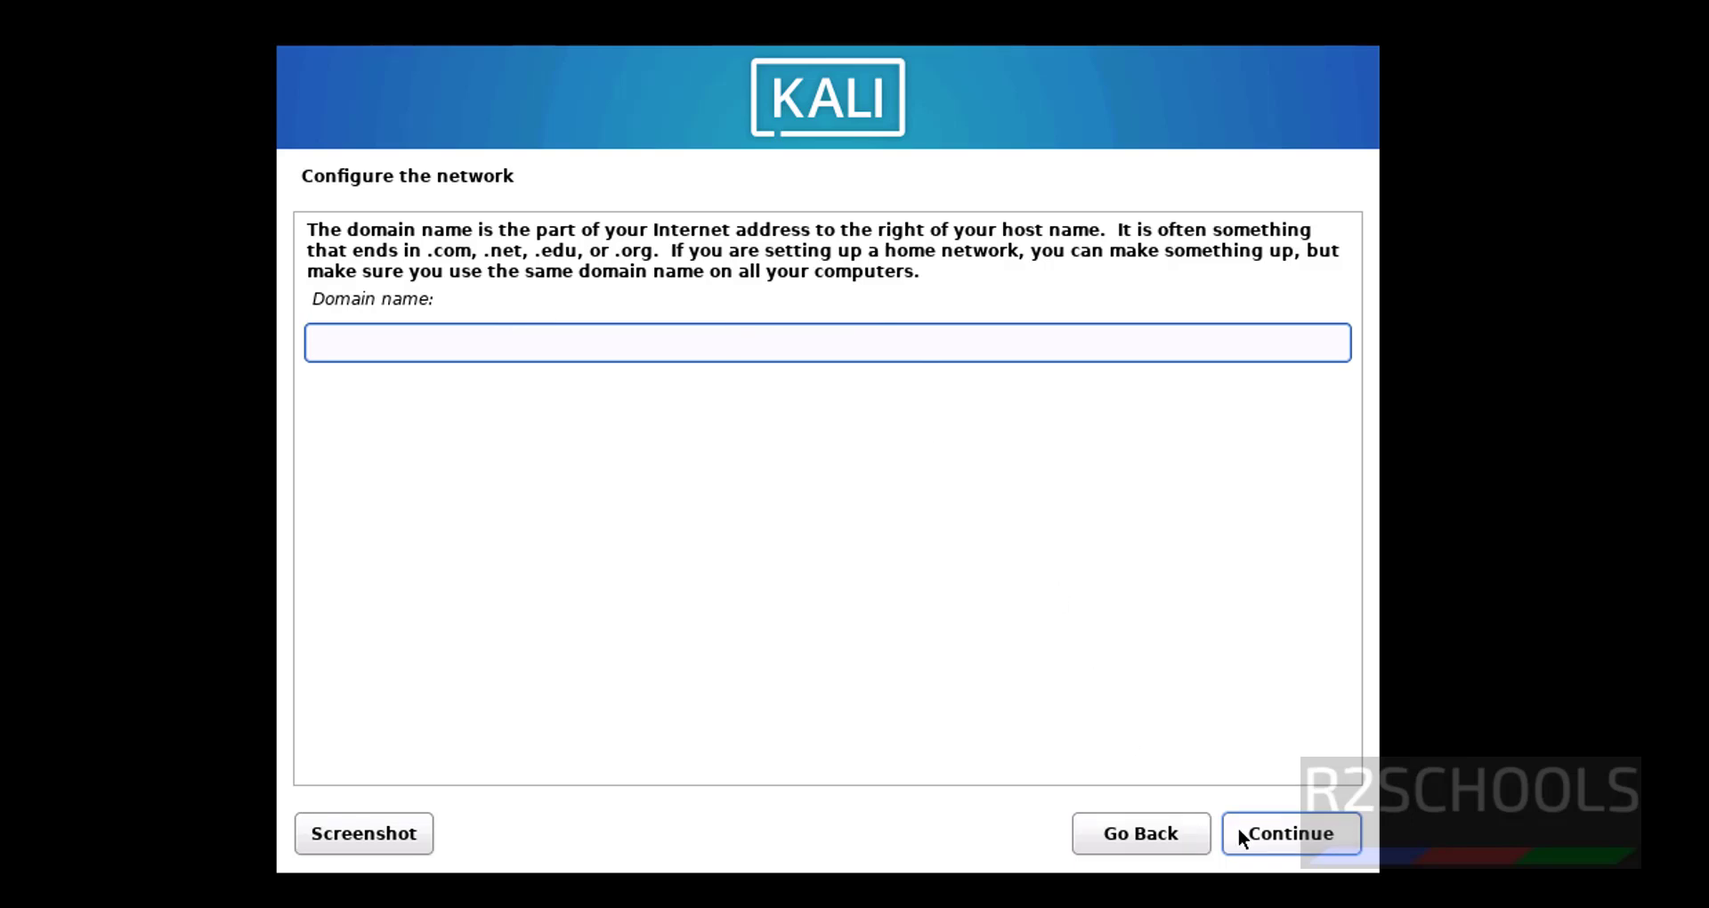
left_click(1276, 840)
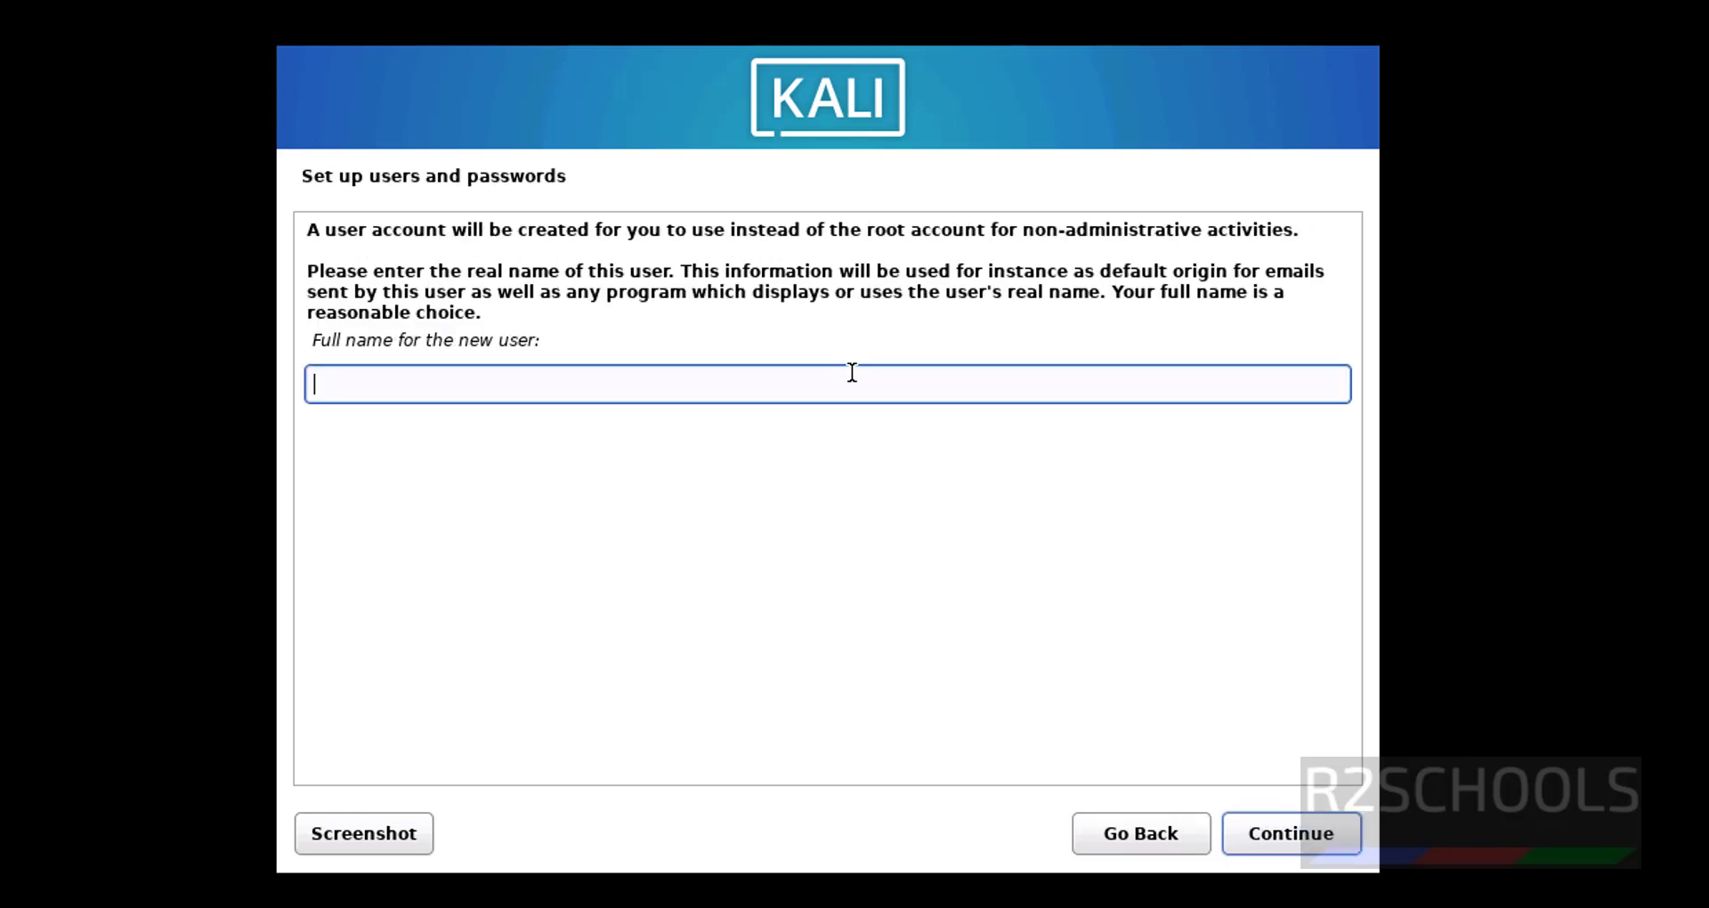
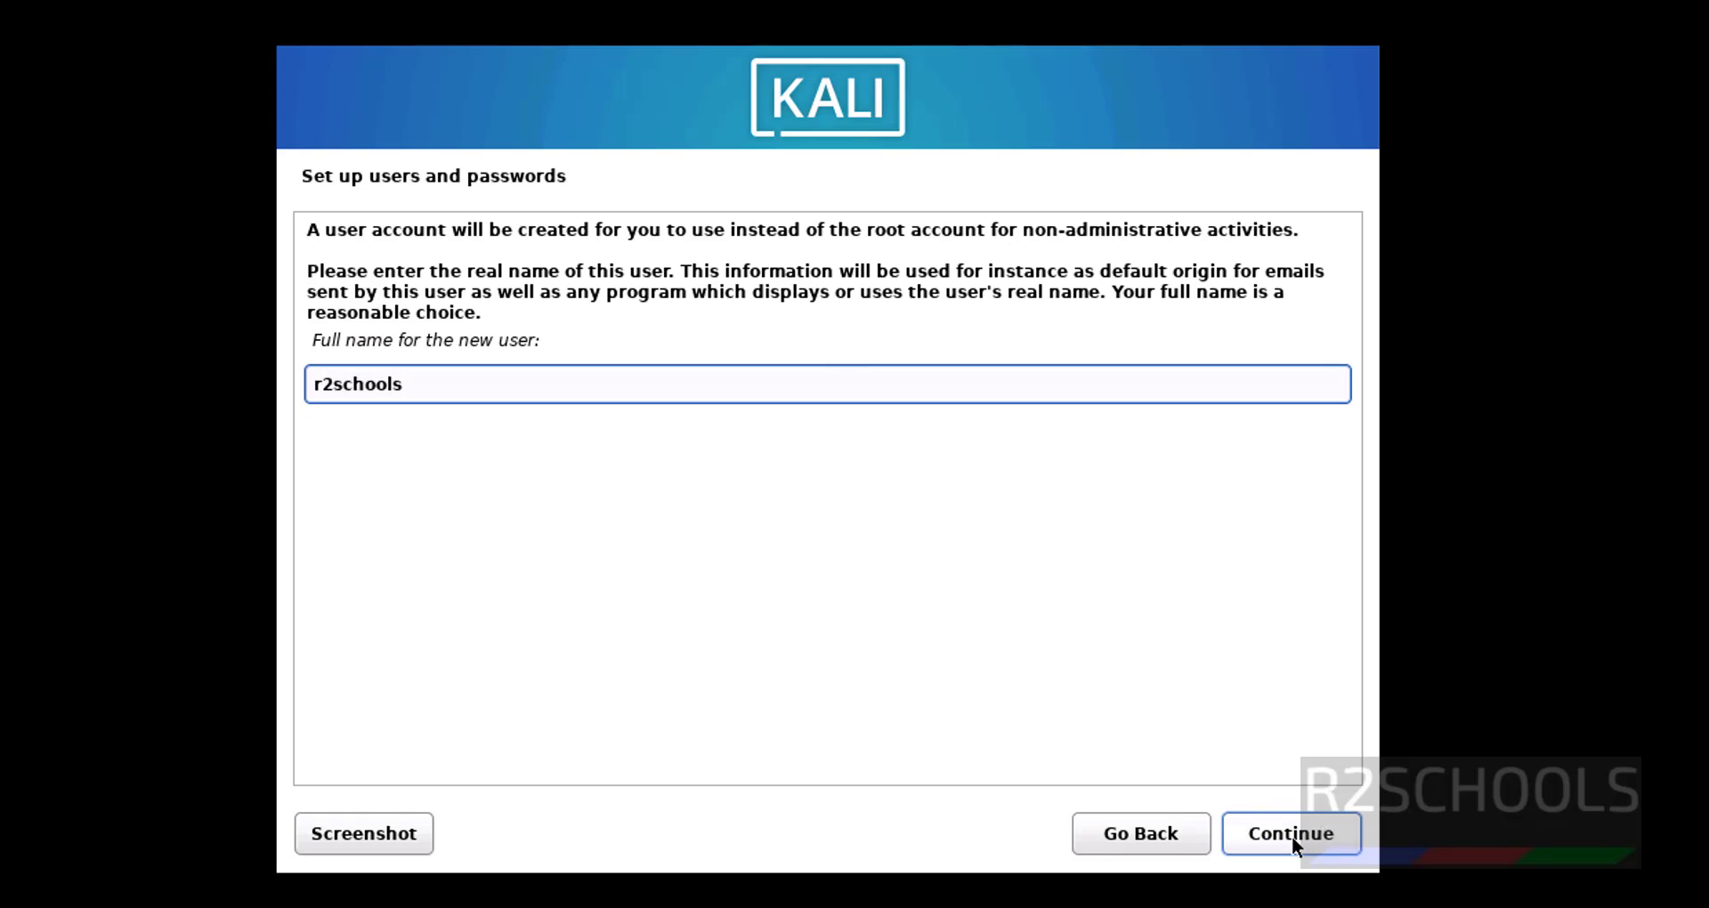
Enter the new user's full name and keep the prefilled username.
left_click(1290, 833)
left_click_drag(499, 313, 277, 312)
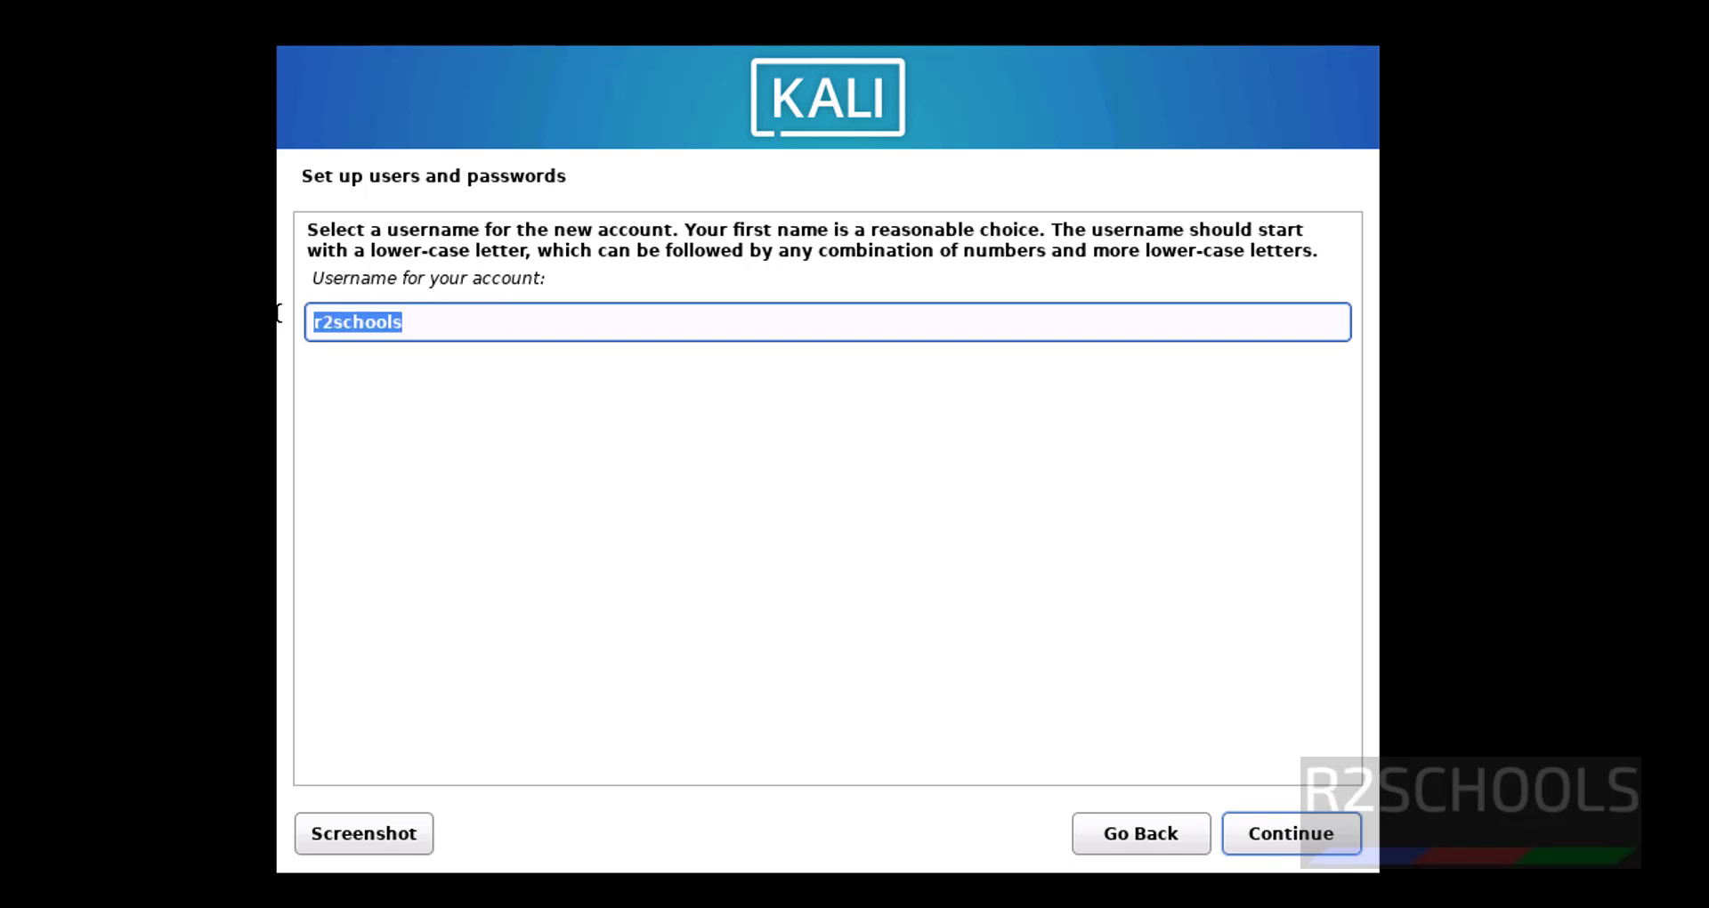
key("End")
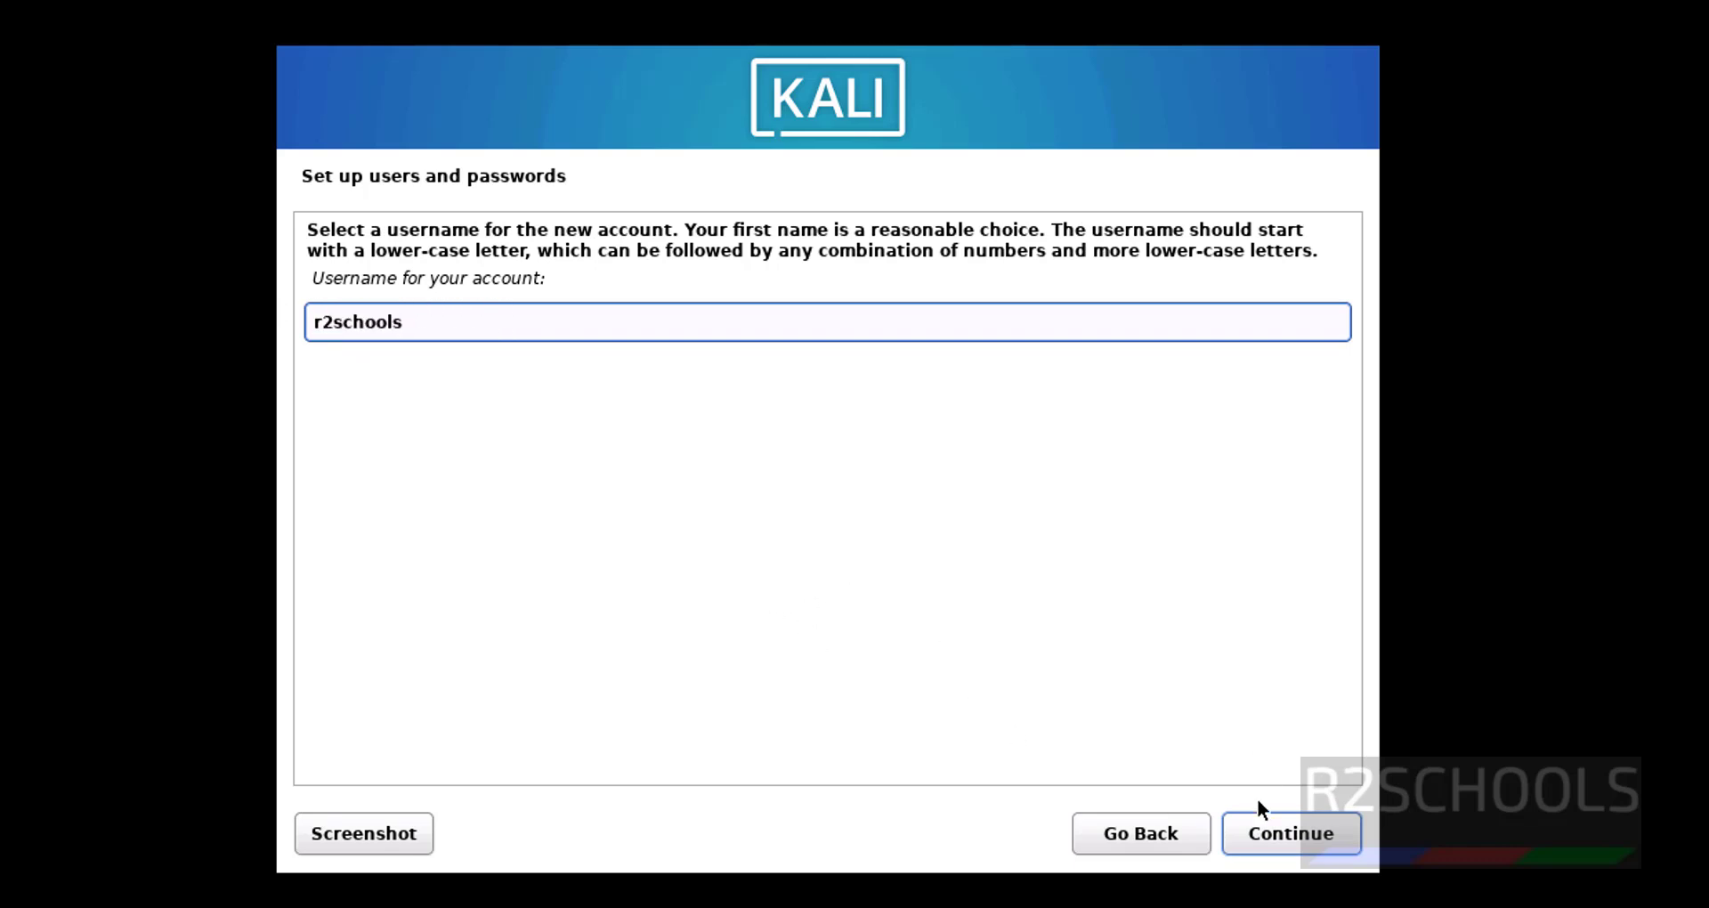
left_click(1257, 835)
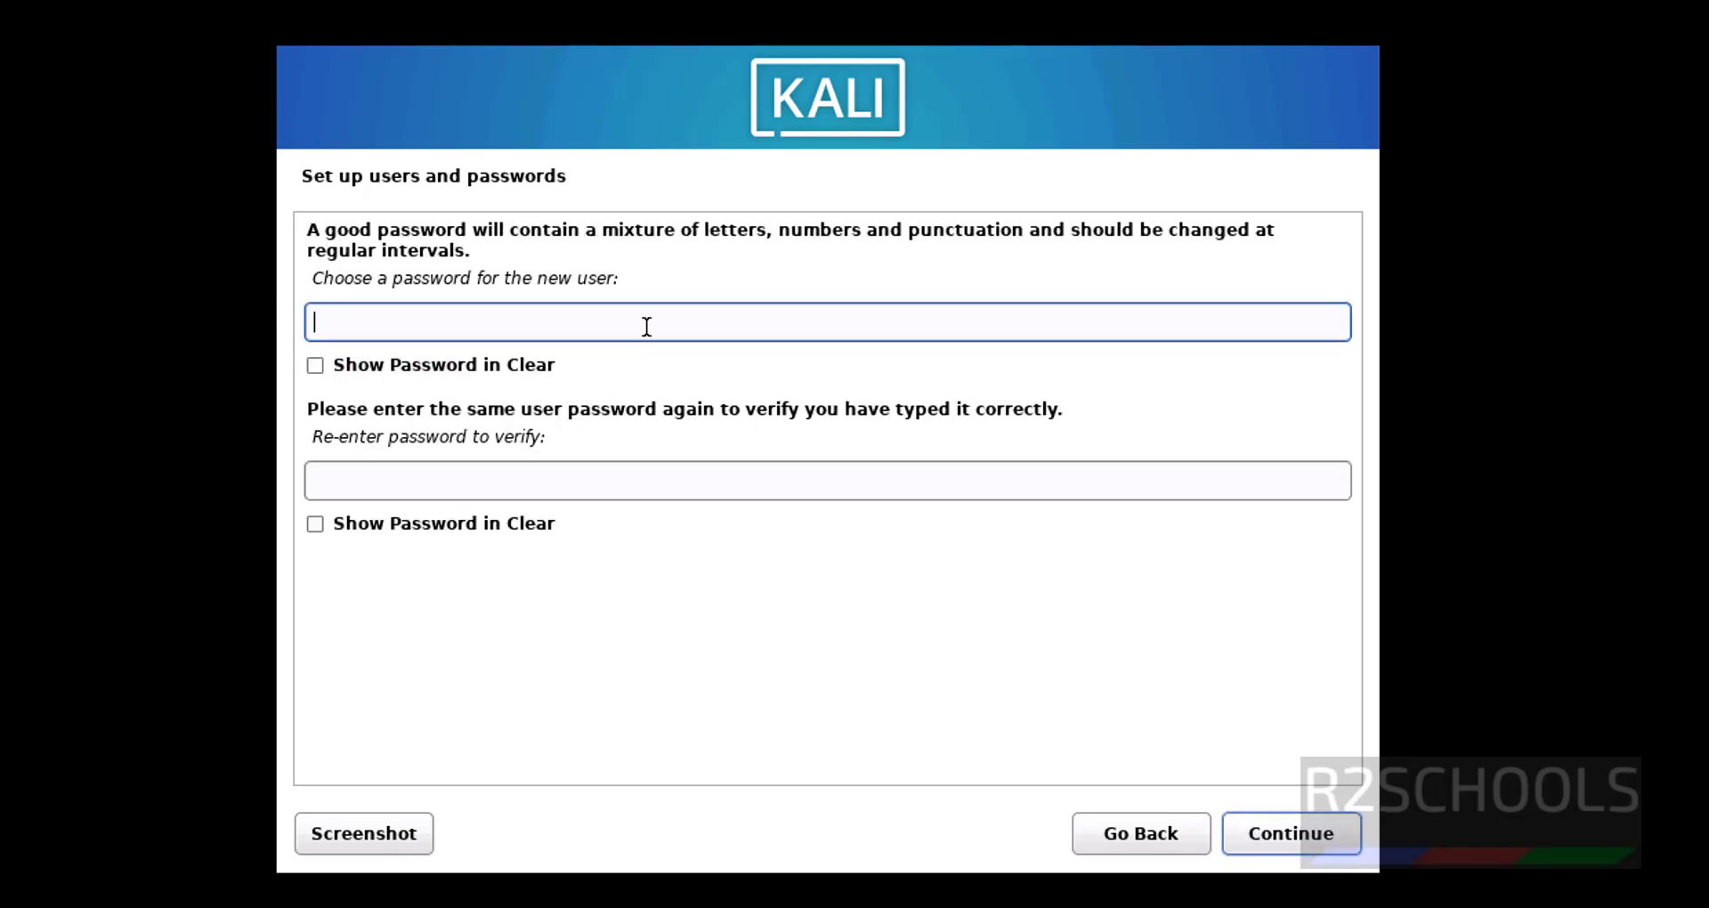
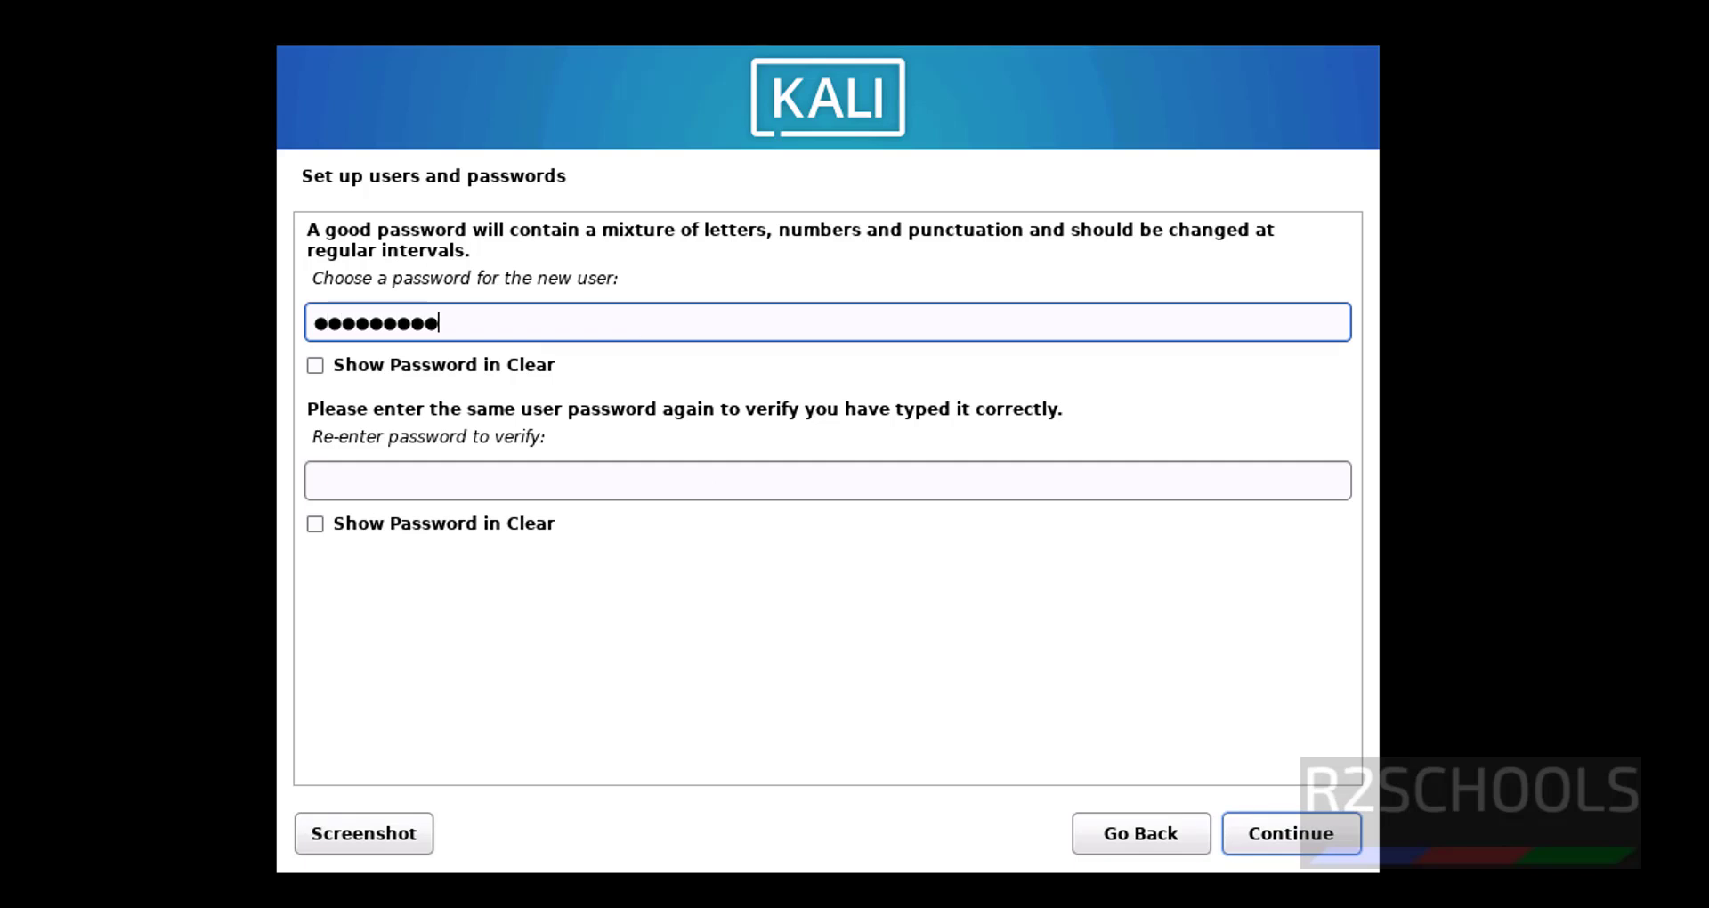
Enter and confirm the new user's password.
key("Tab")
key("Tab")
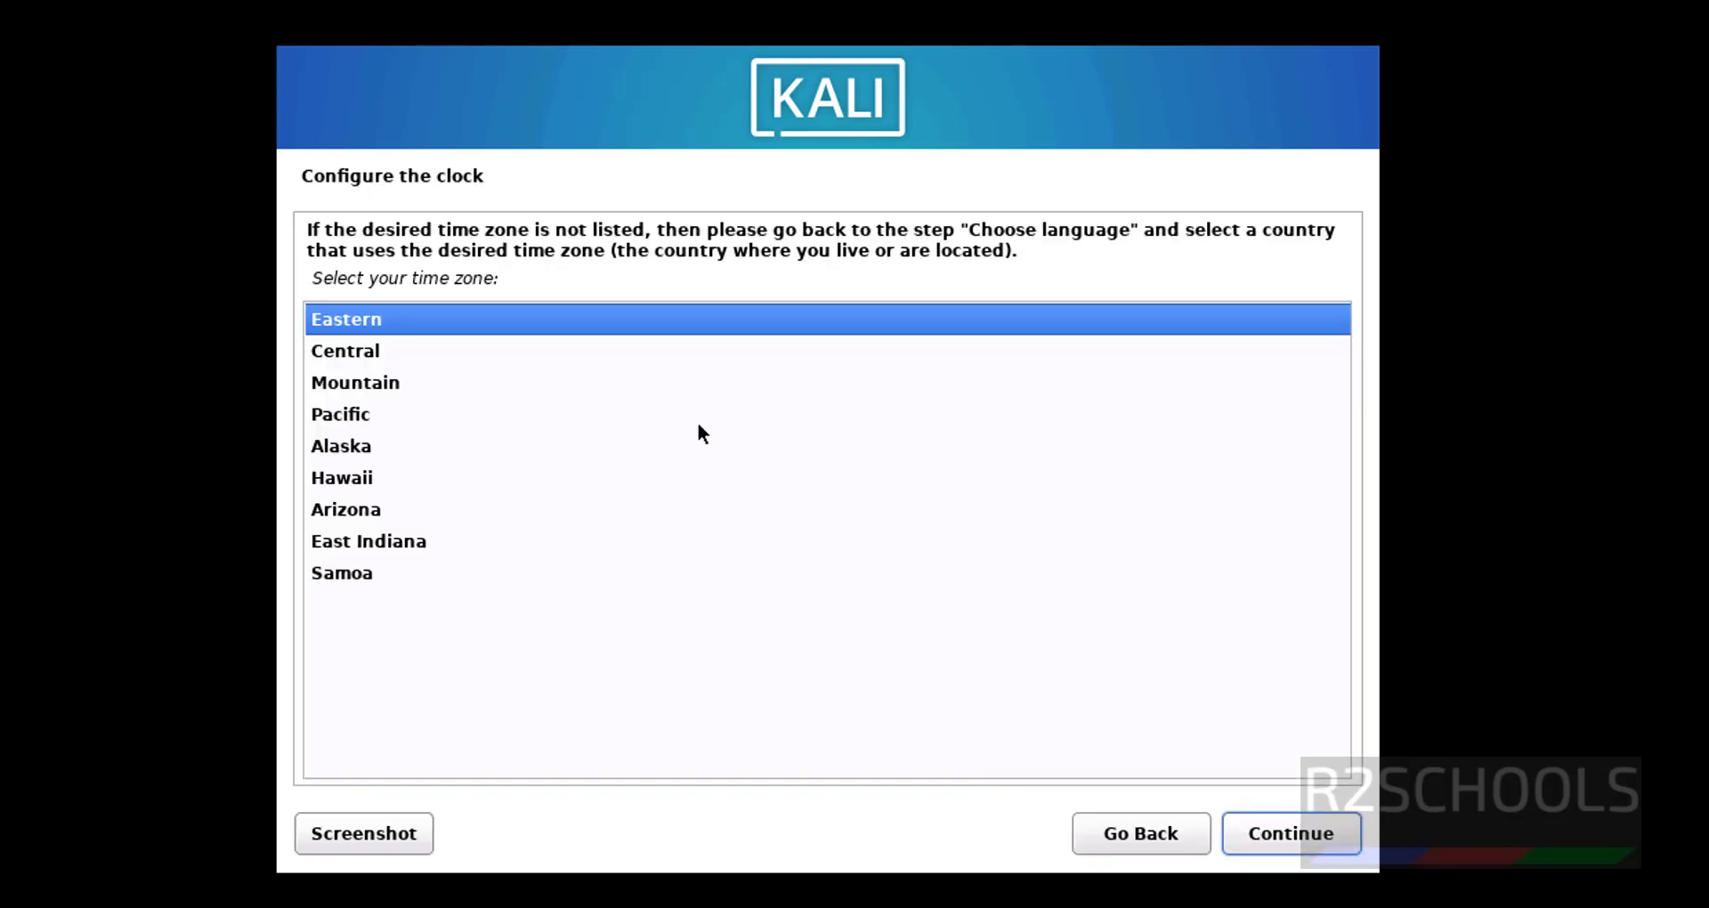
Accept the Eastern time zone and guided whole-disk partitioning with all files in one partition.
left_click(1296, 840)
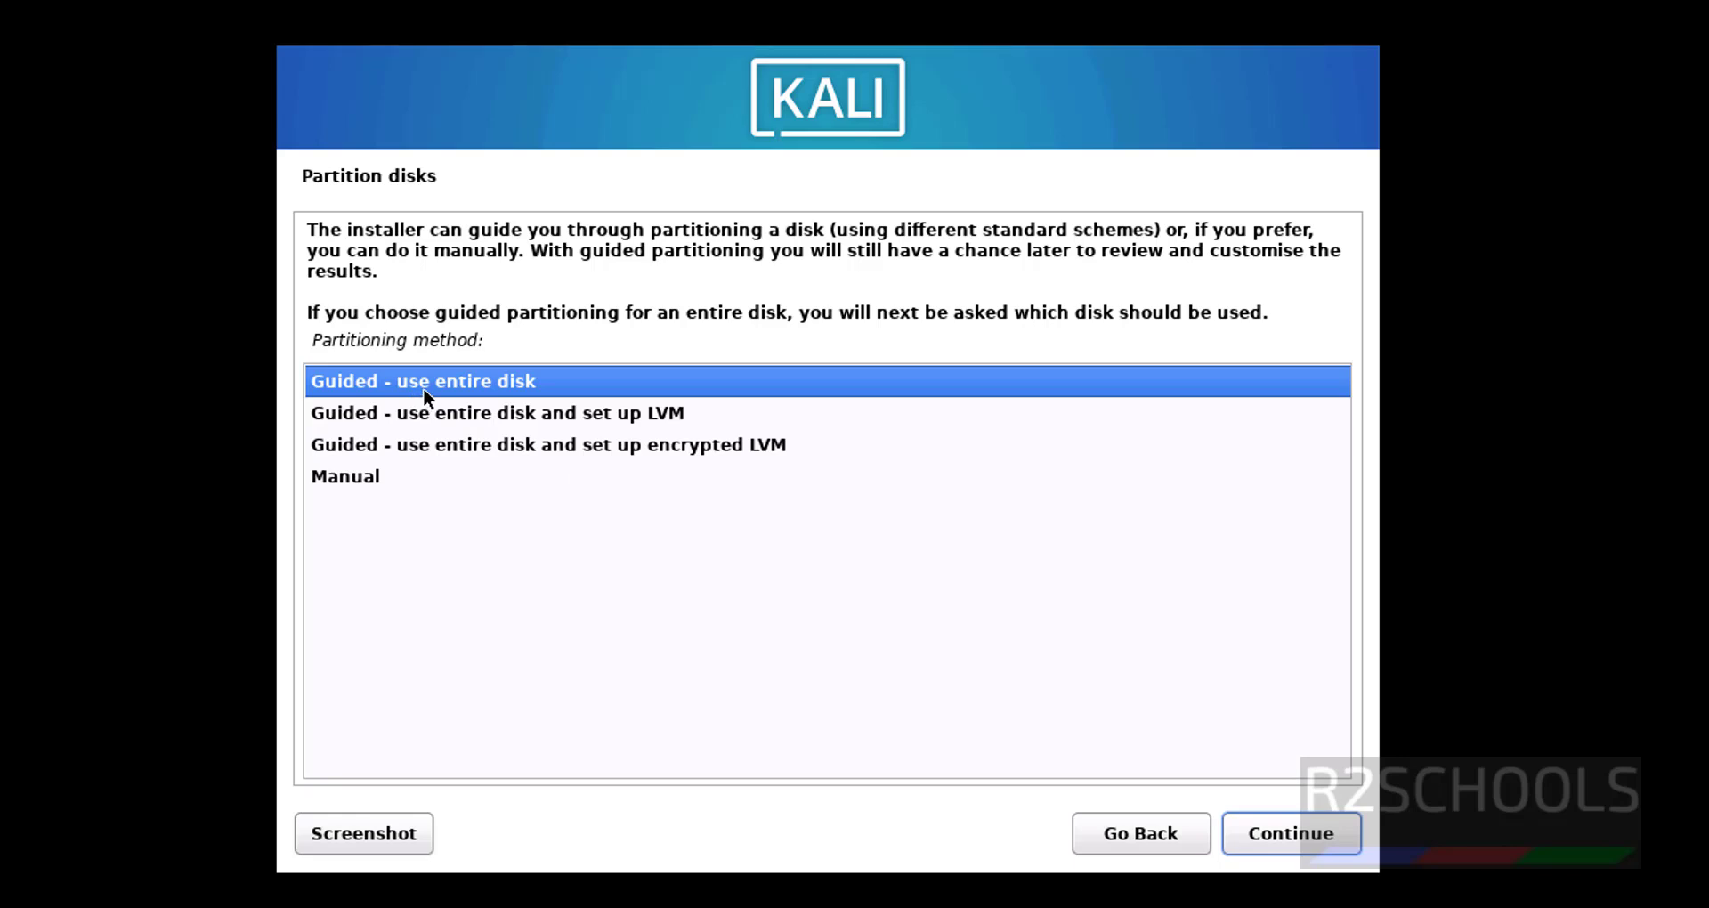
left_click(1247, 828)
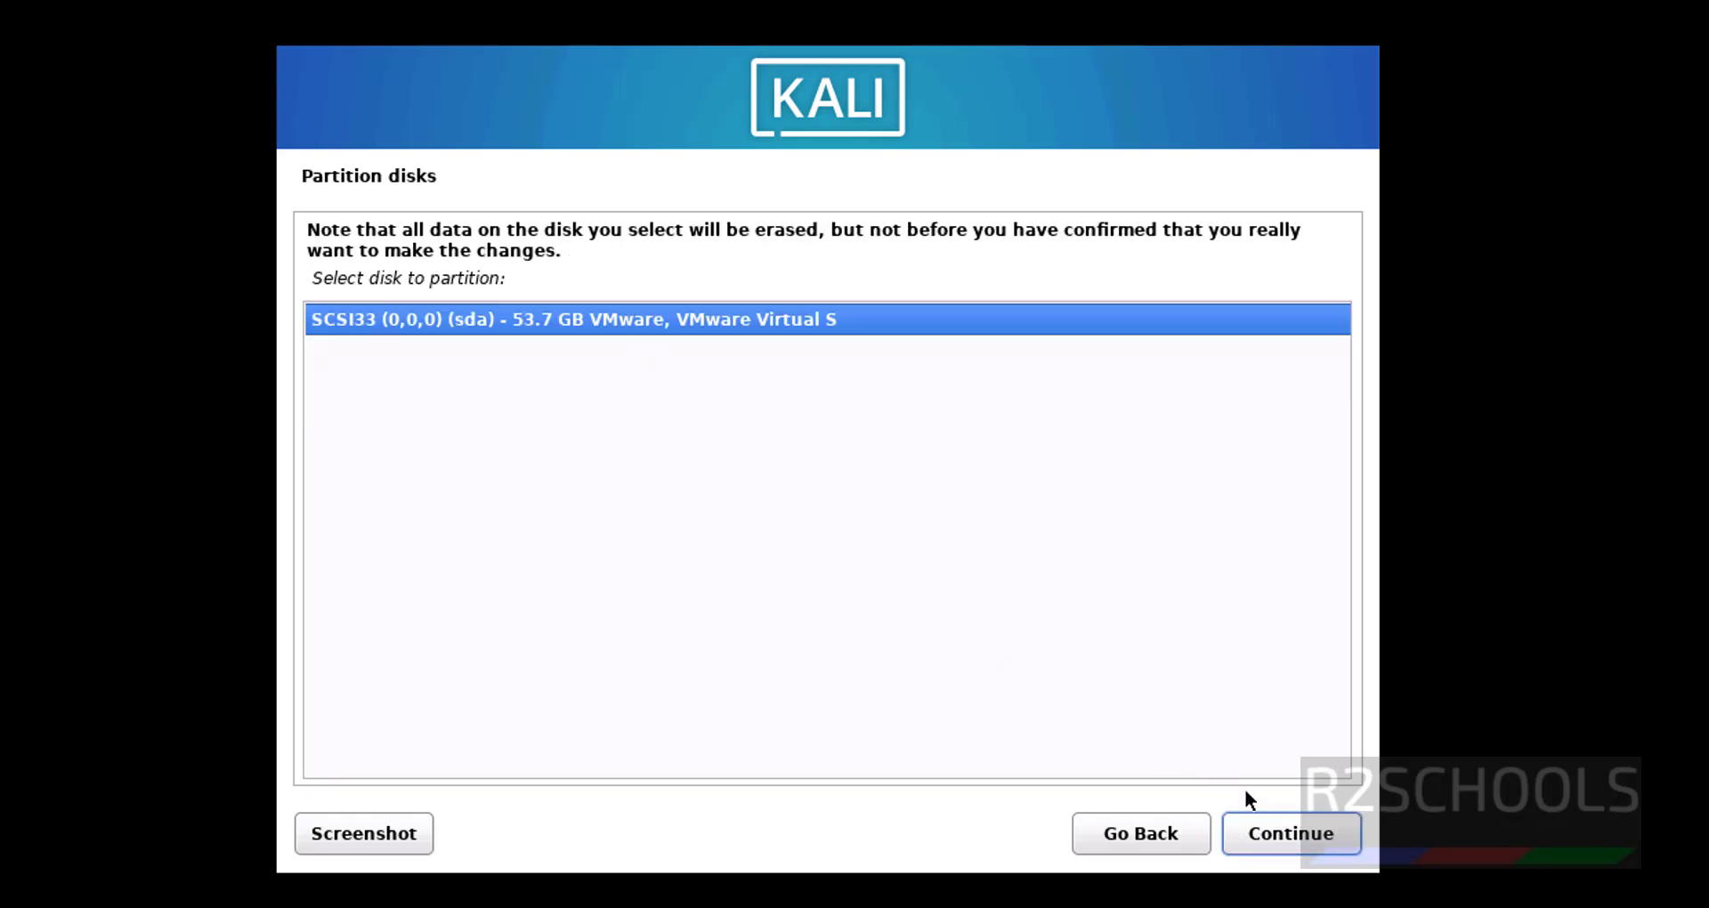
left_click(1285, 833)
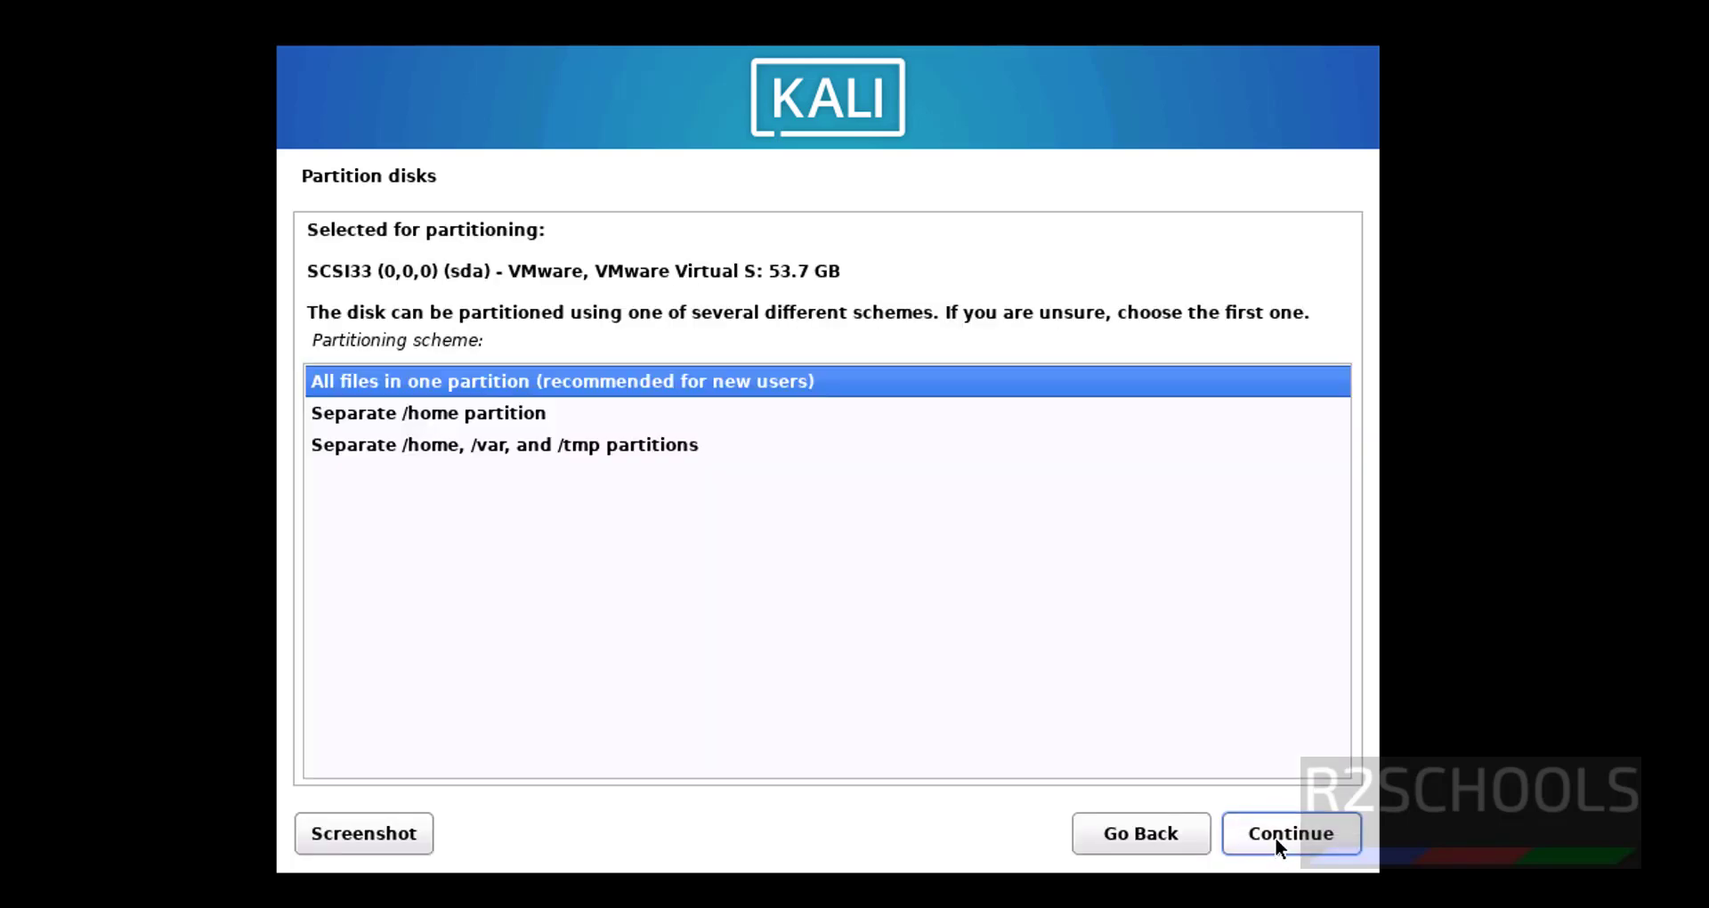
left_click(1275, 837)
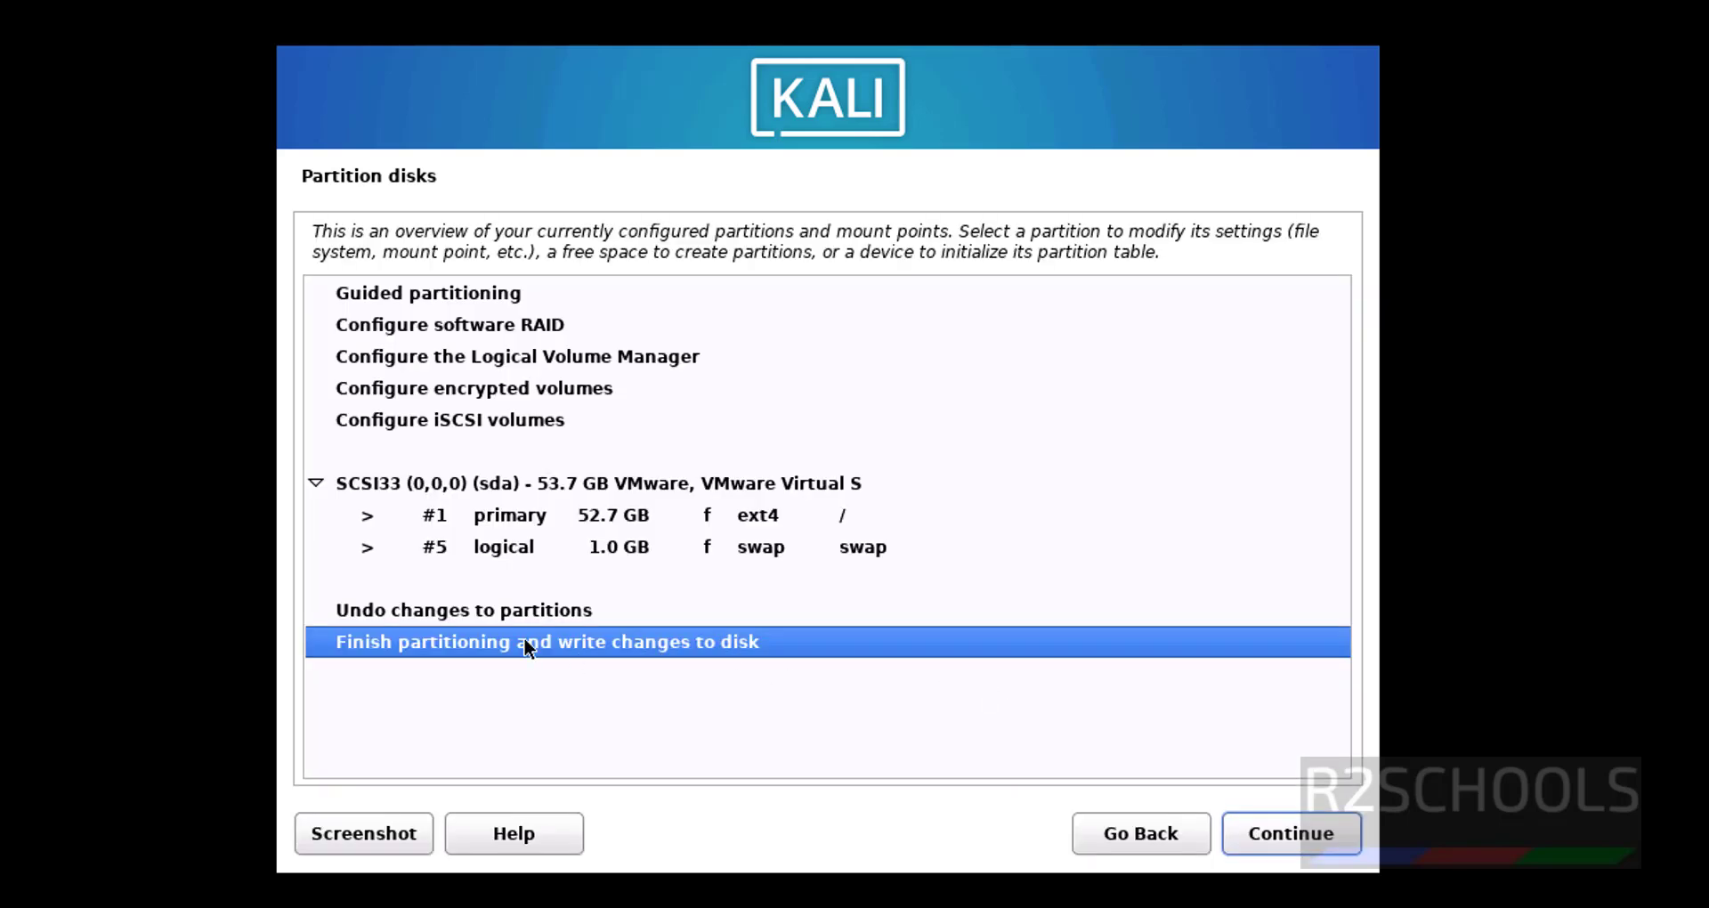
Finish partitioning and confirm writing the changes to disk.
key("Up")
key("Down")
left_click(1299, 830)
key("Down")
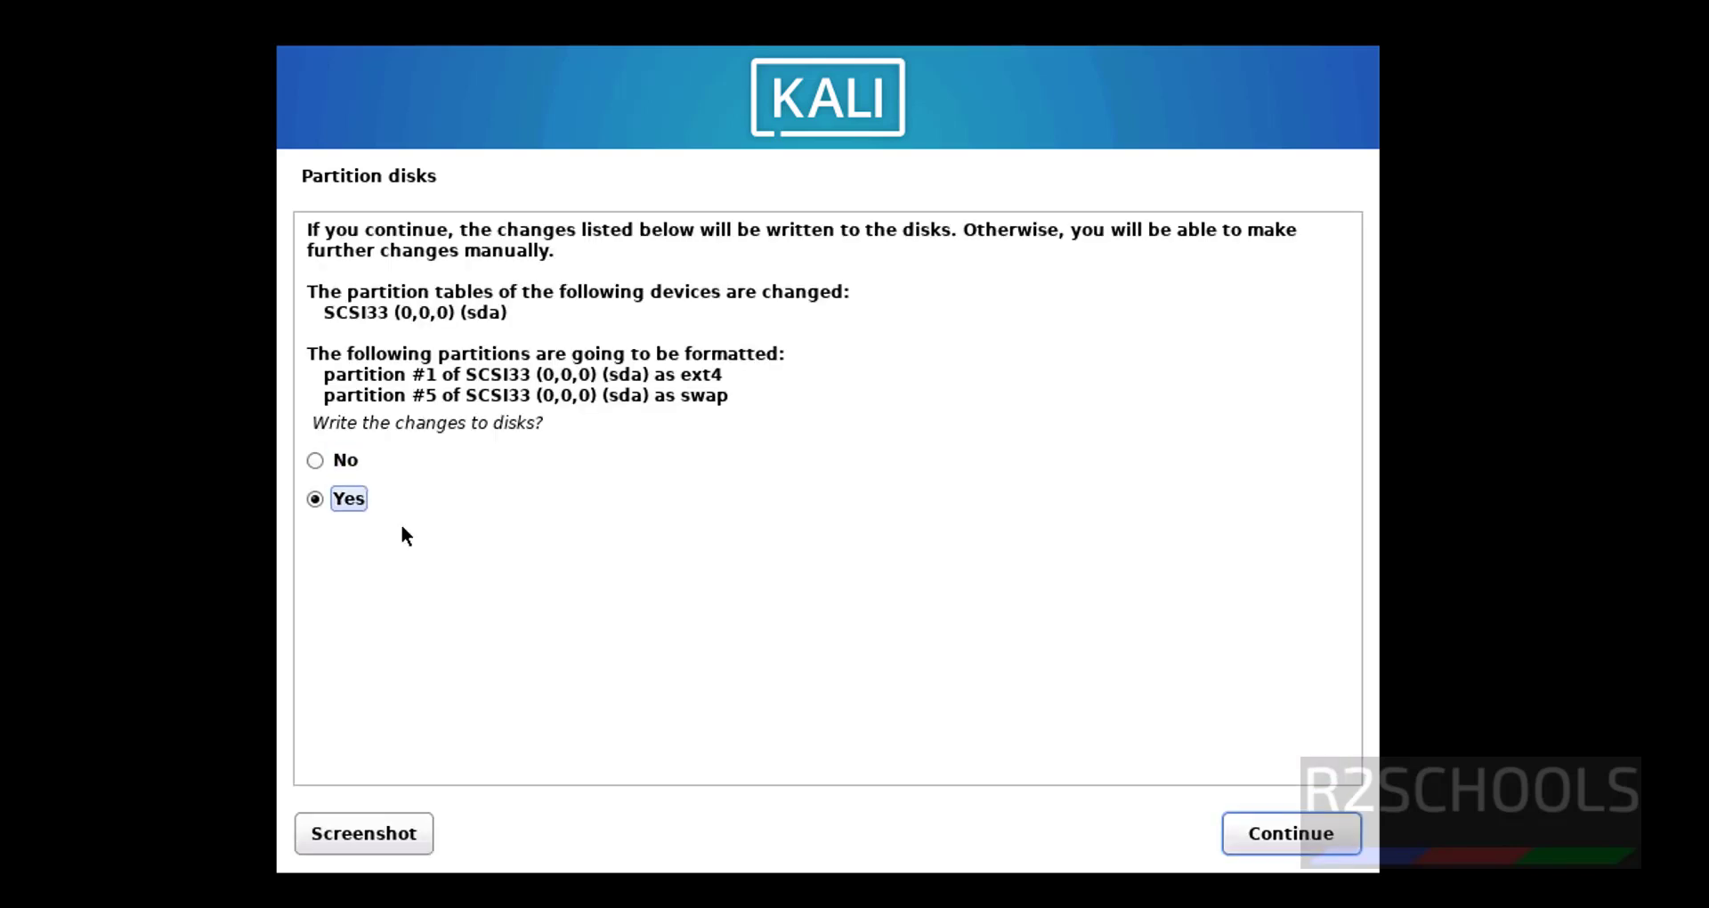
left_click(1274, 835)
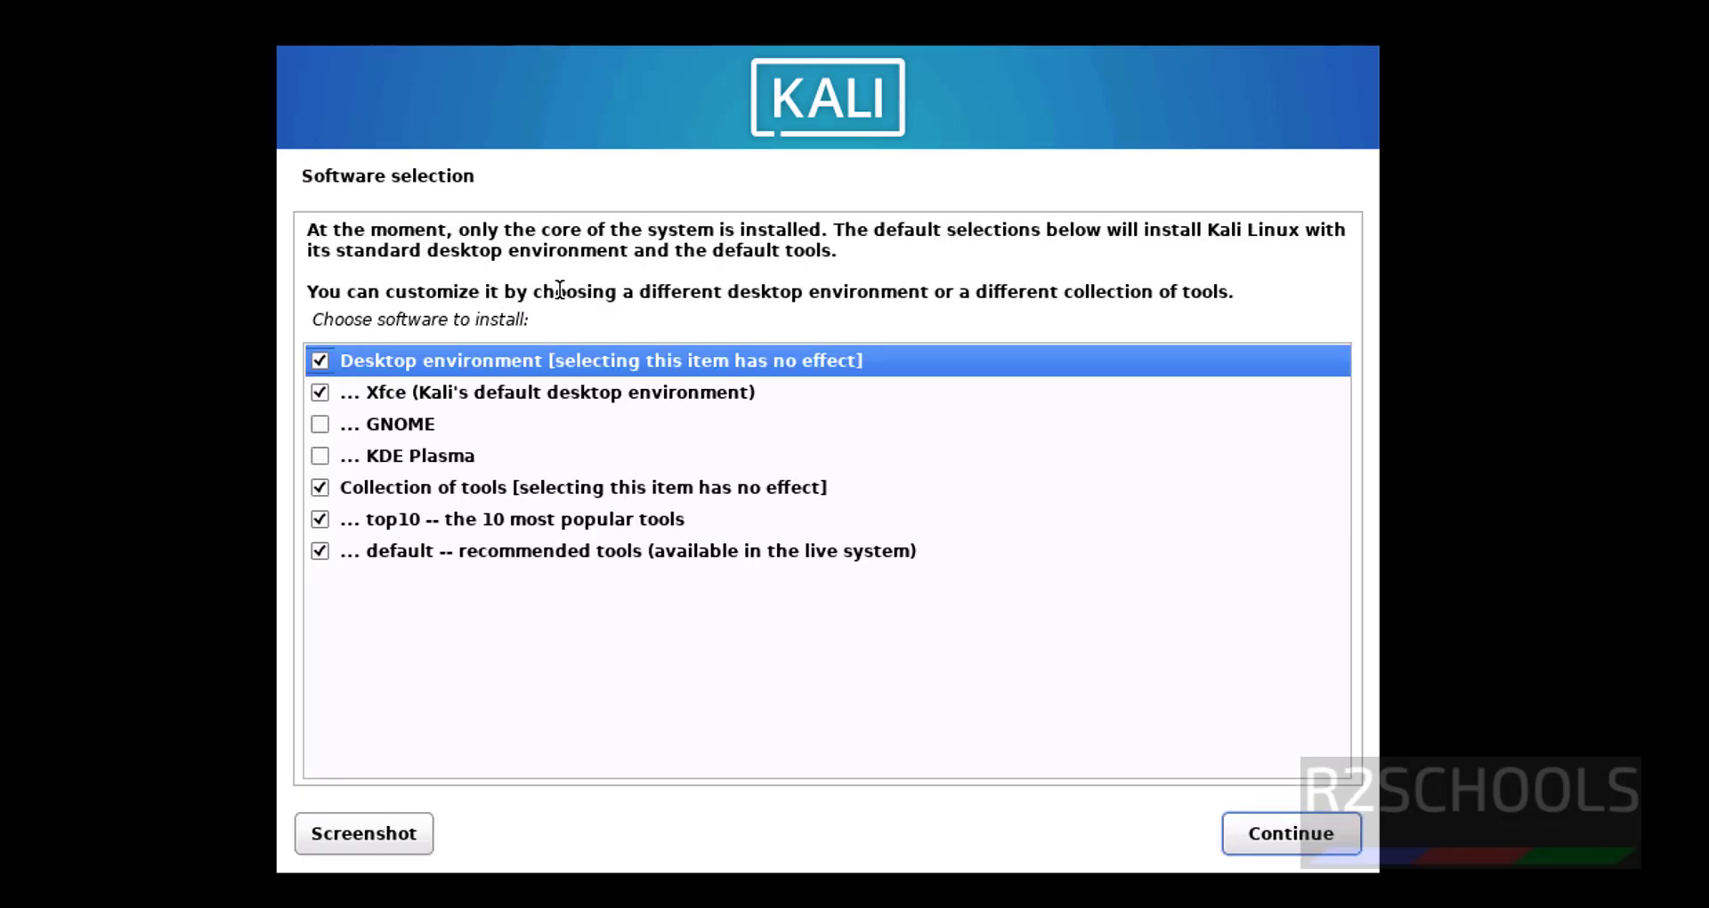
Tick GNOME in software selection and keep gdm3 as display manager.
left_click(322, 426)
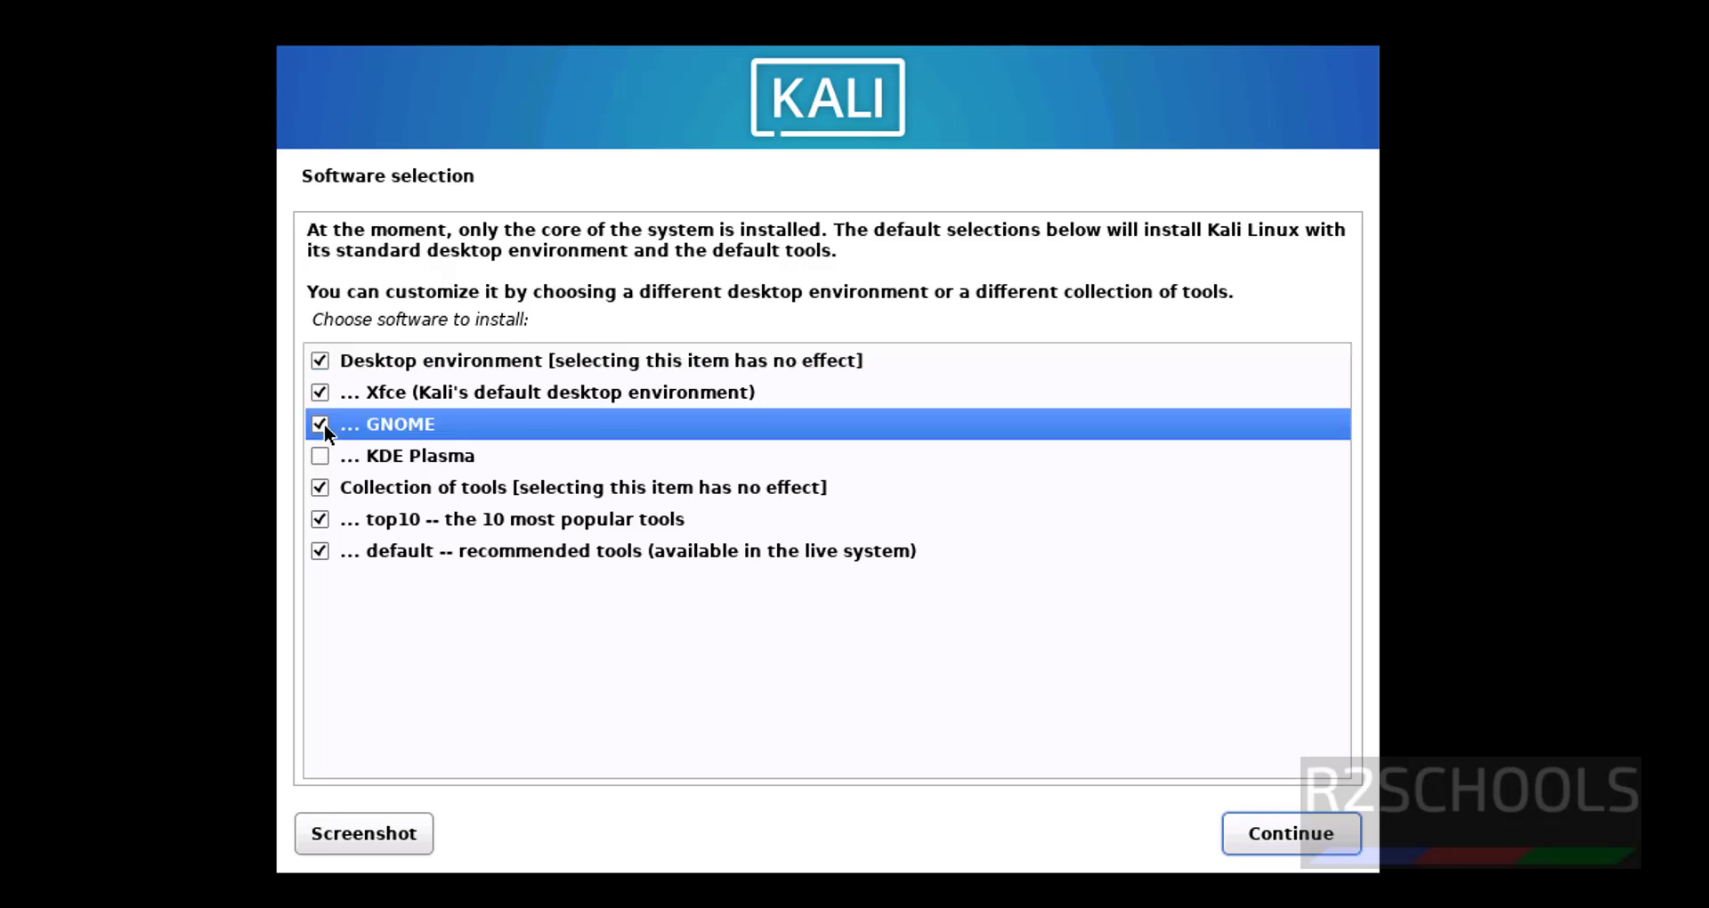
left_click(1267, 831)
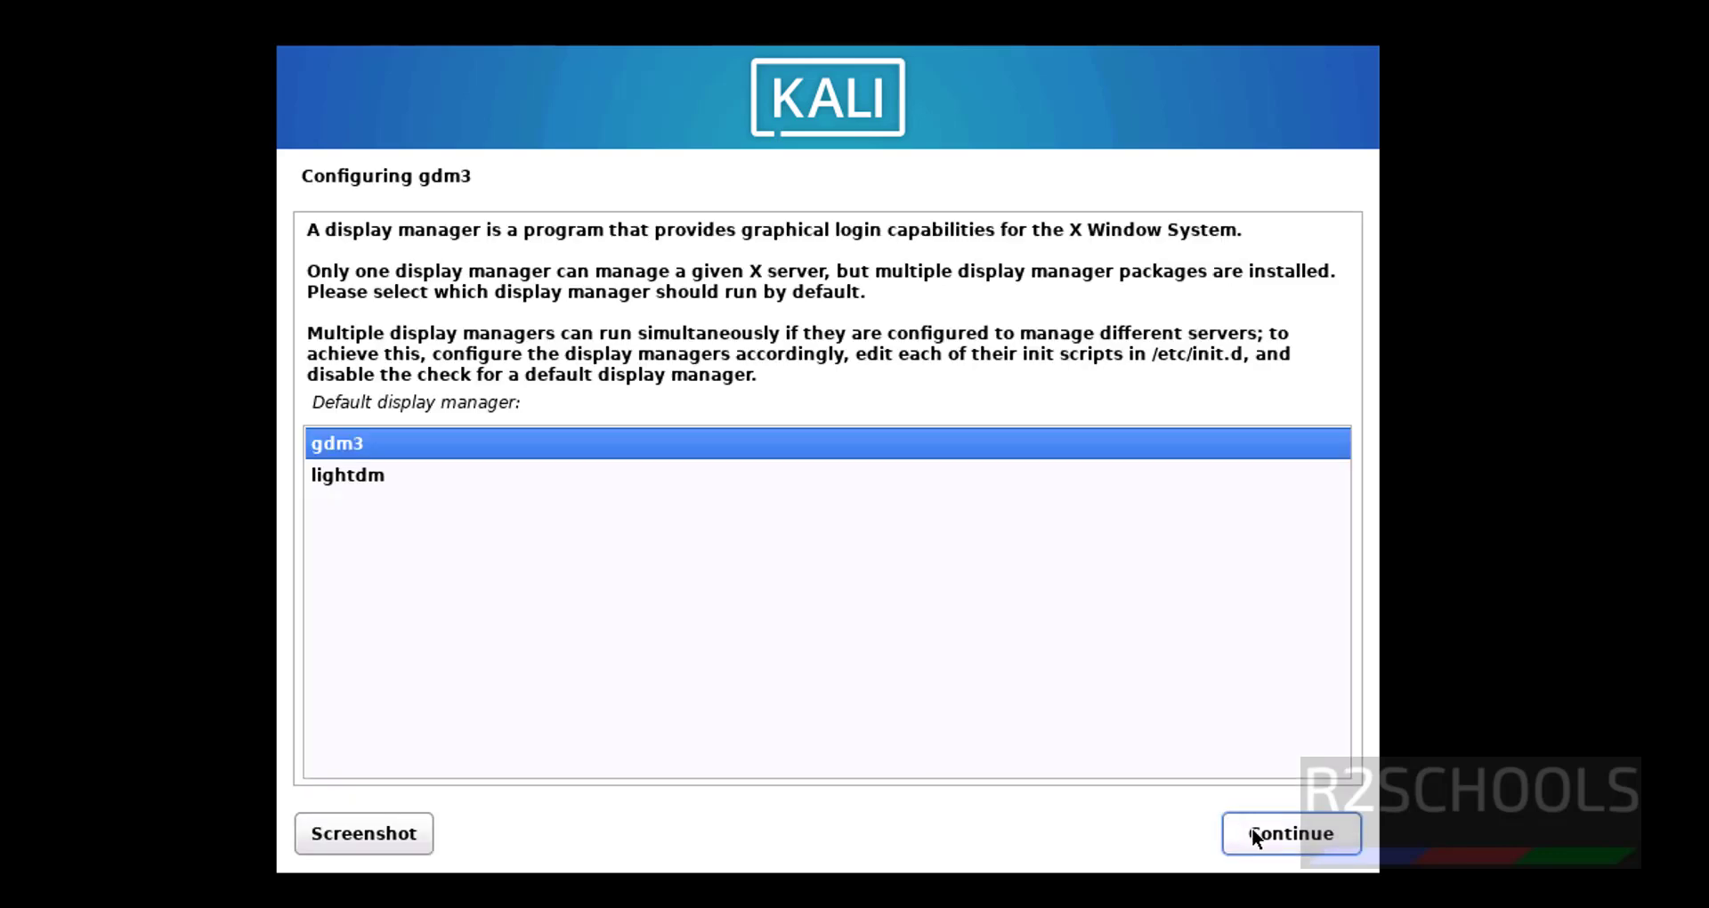
left_click(1251, 835)
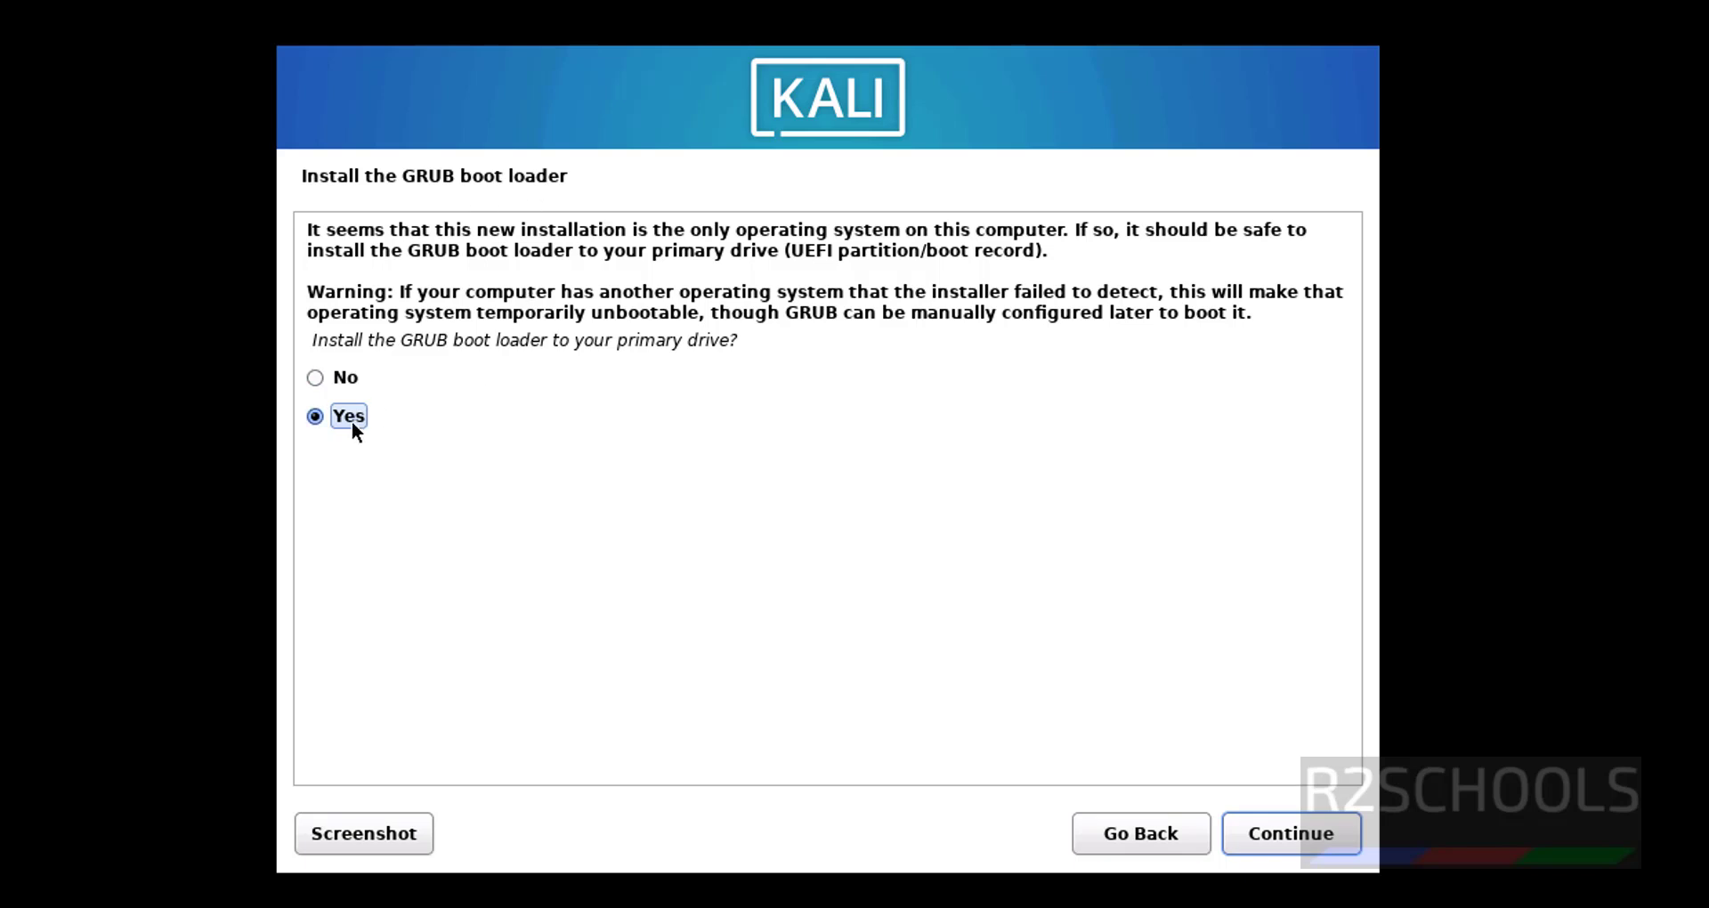
Install the GRUB boot loader on /dev/sda.
left_click(1320, 829)
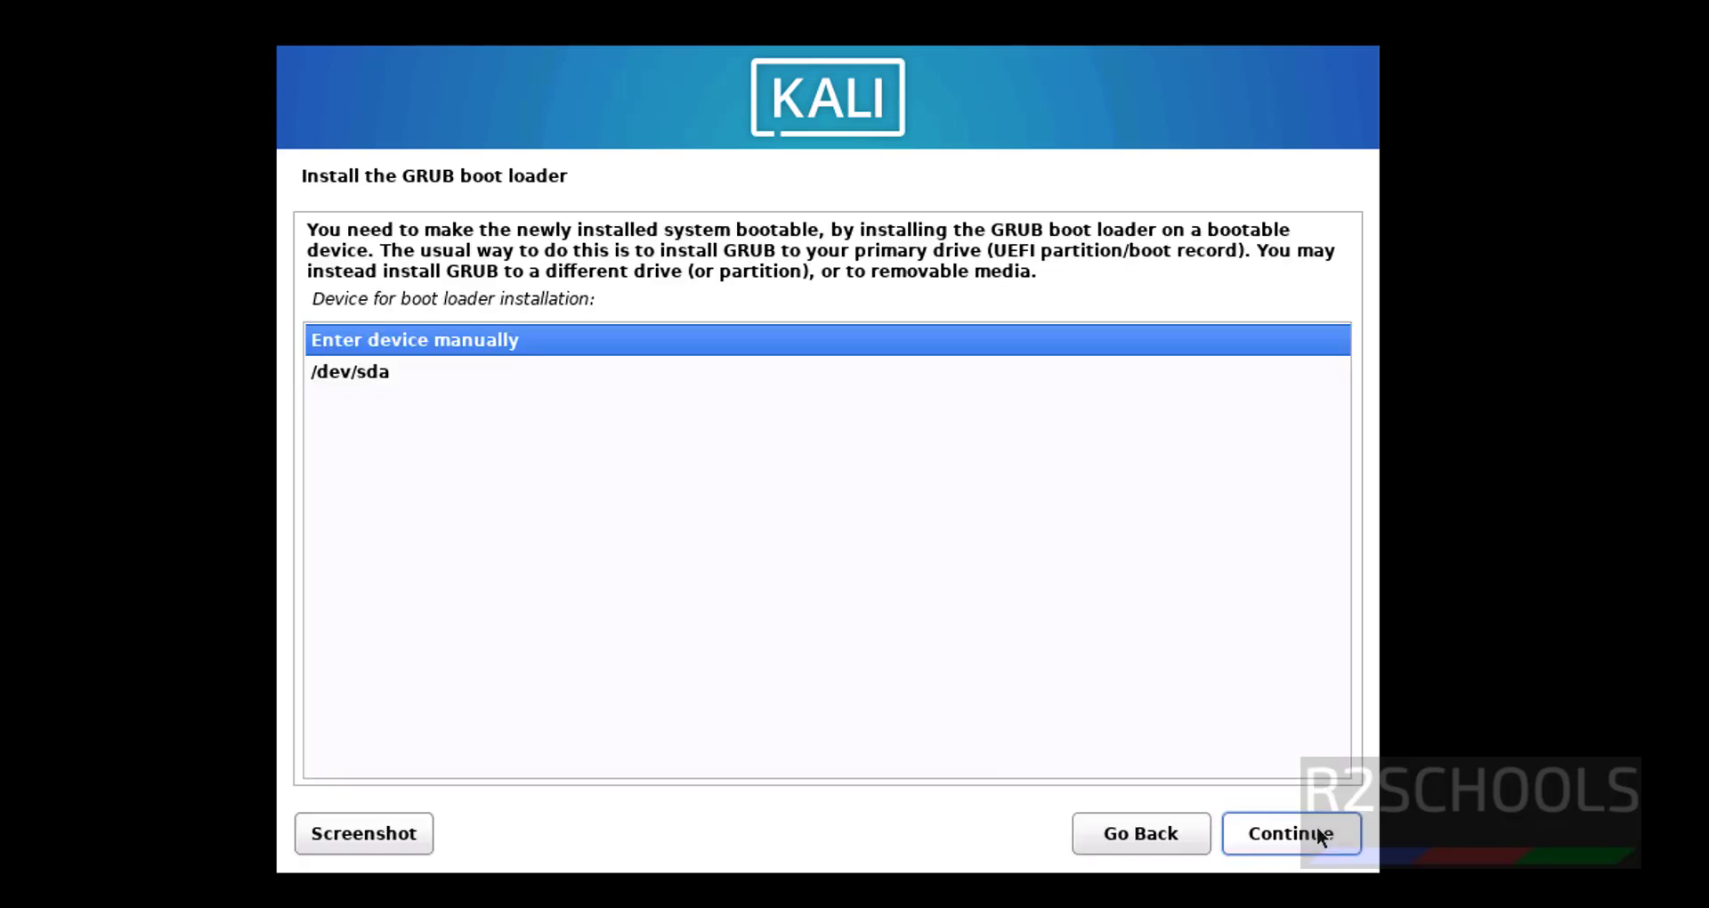
left_click(450, 376)
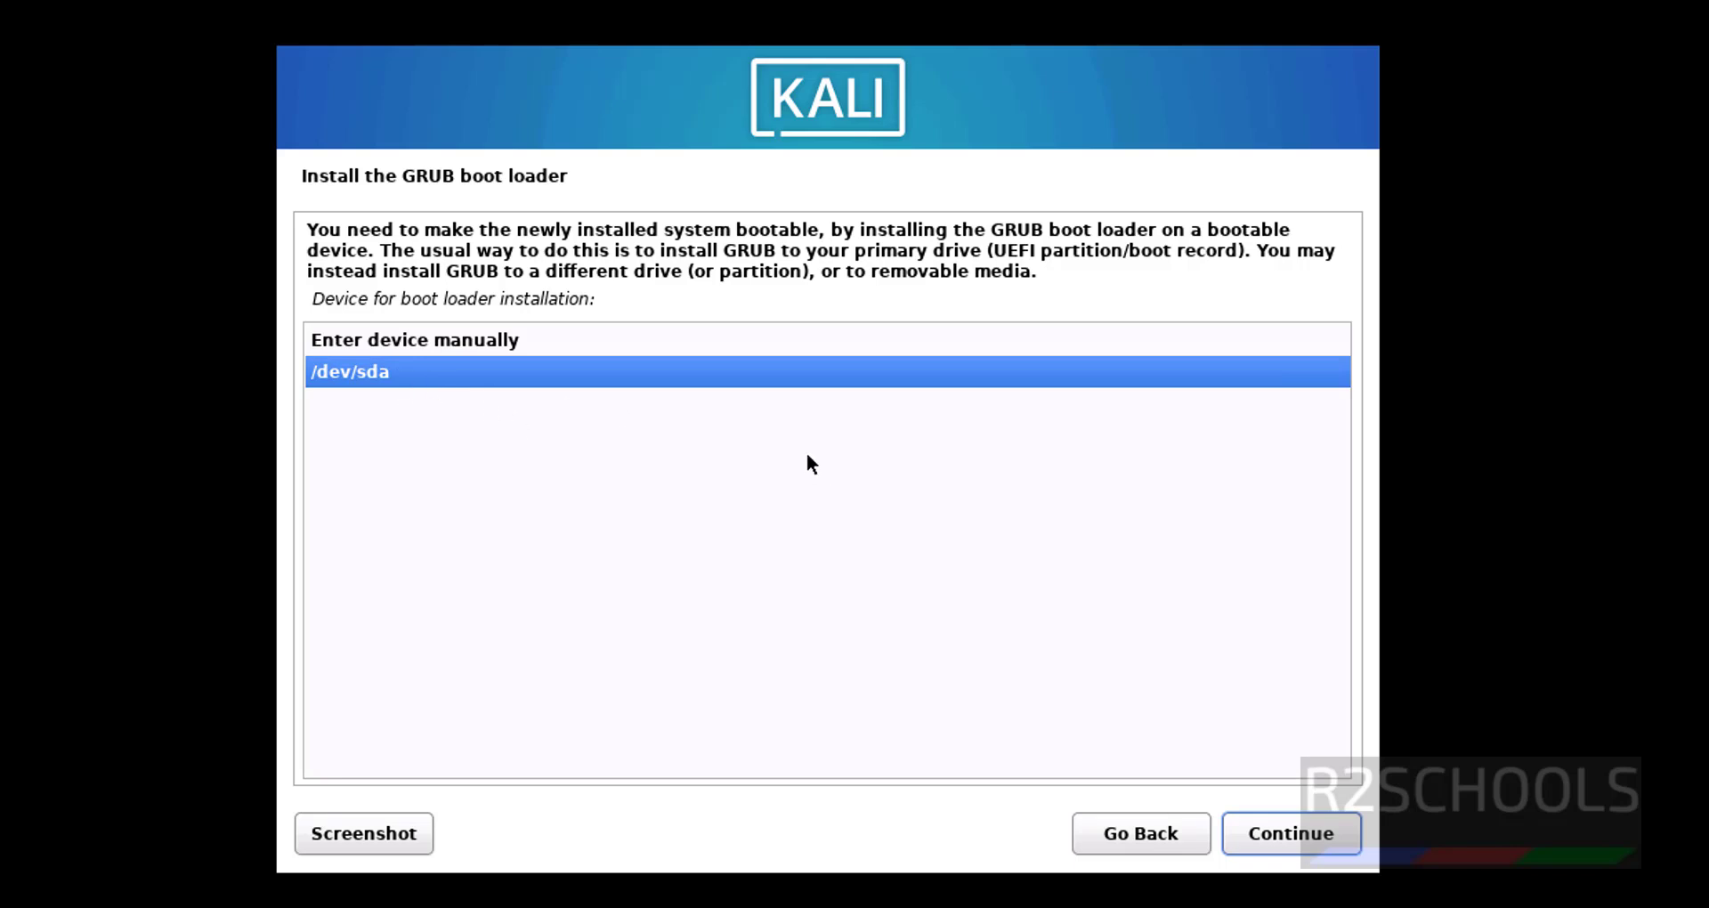
left_click(1277, 833)
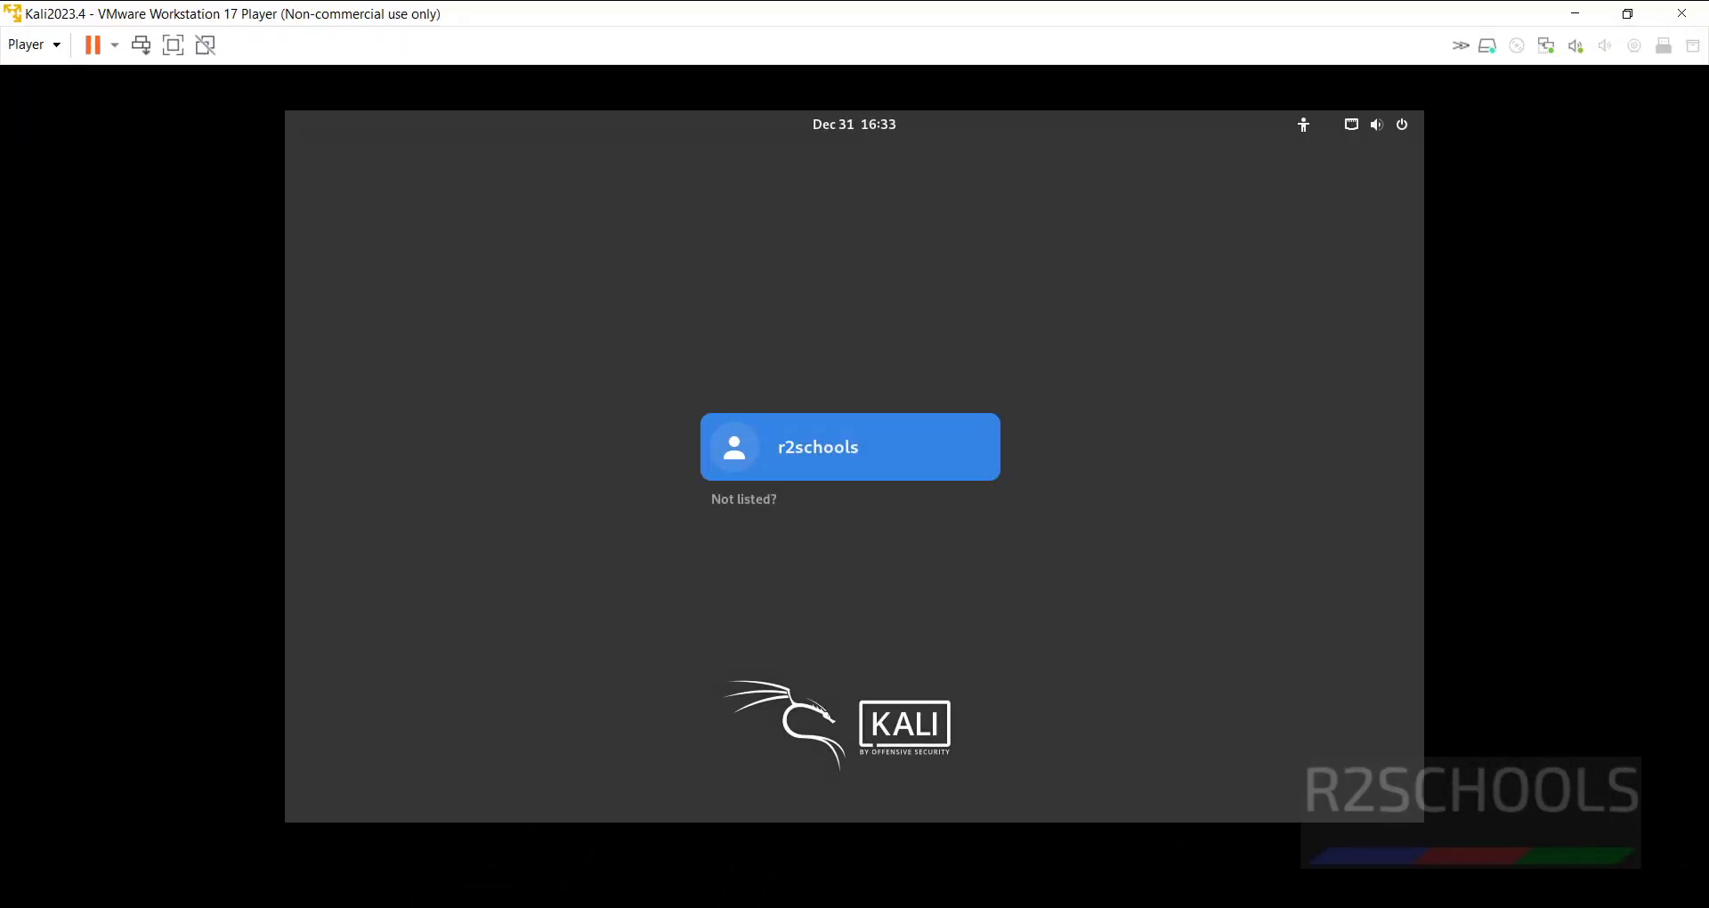
Log in as the new user with their password and browse the Applications menu.
key("Return")
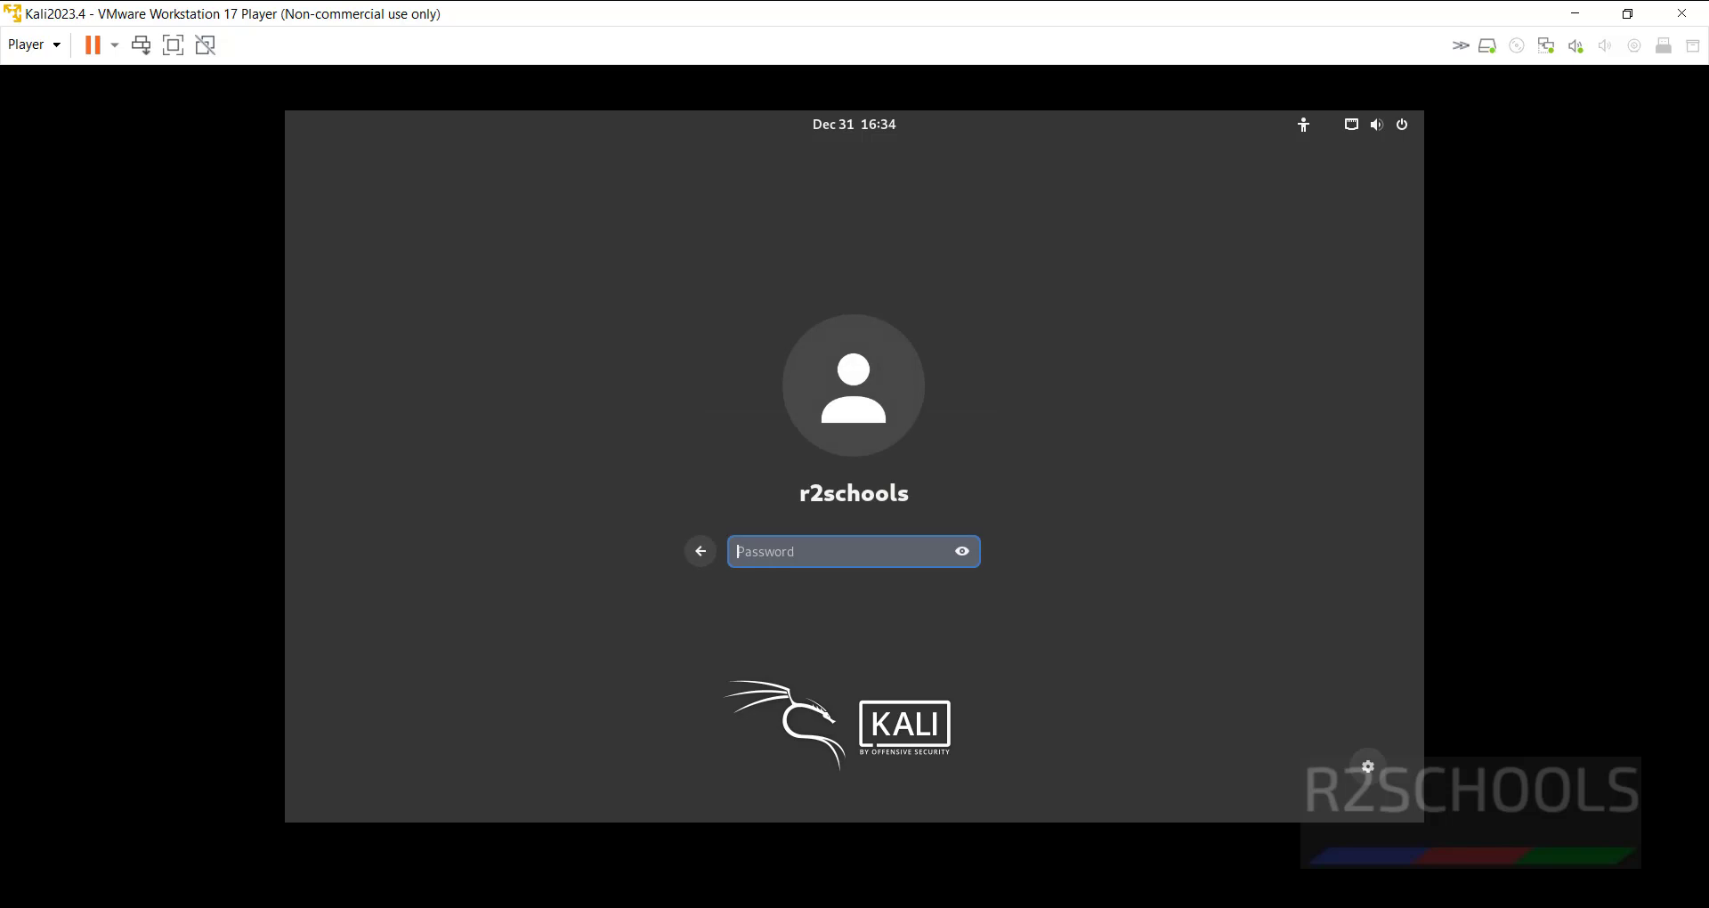
key("Return")
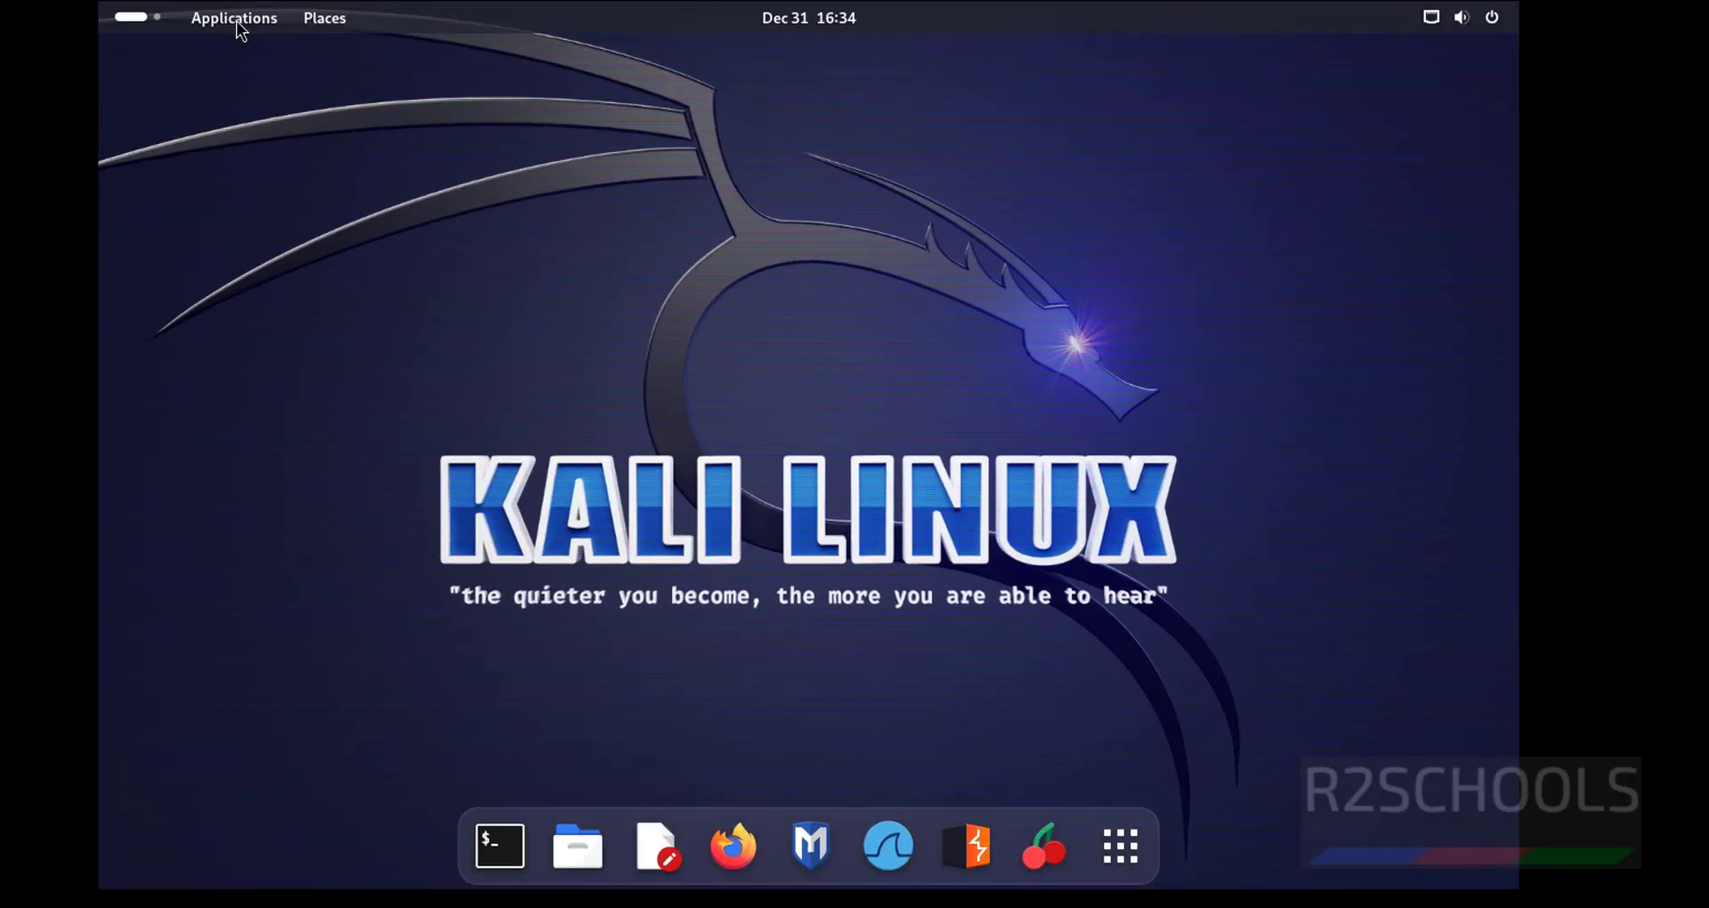
left_click(238, 25)
mouse_move(213, 223)
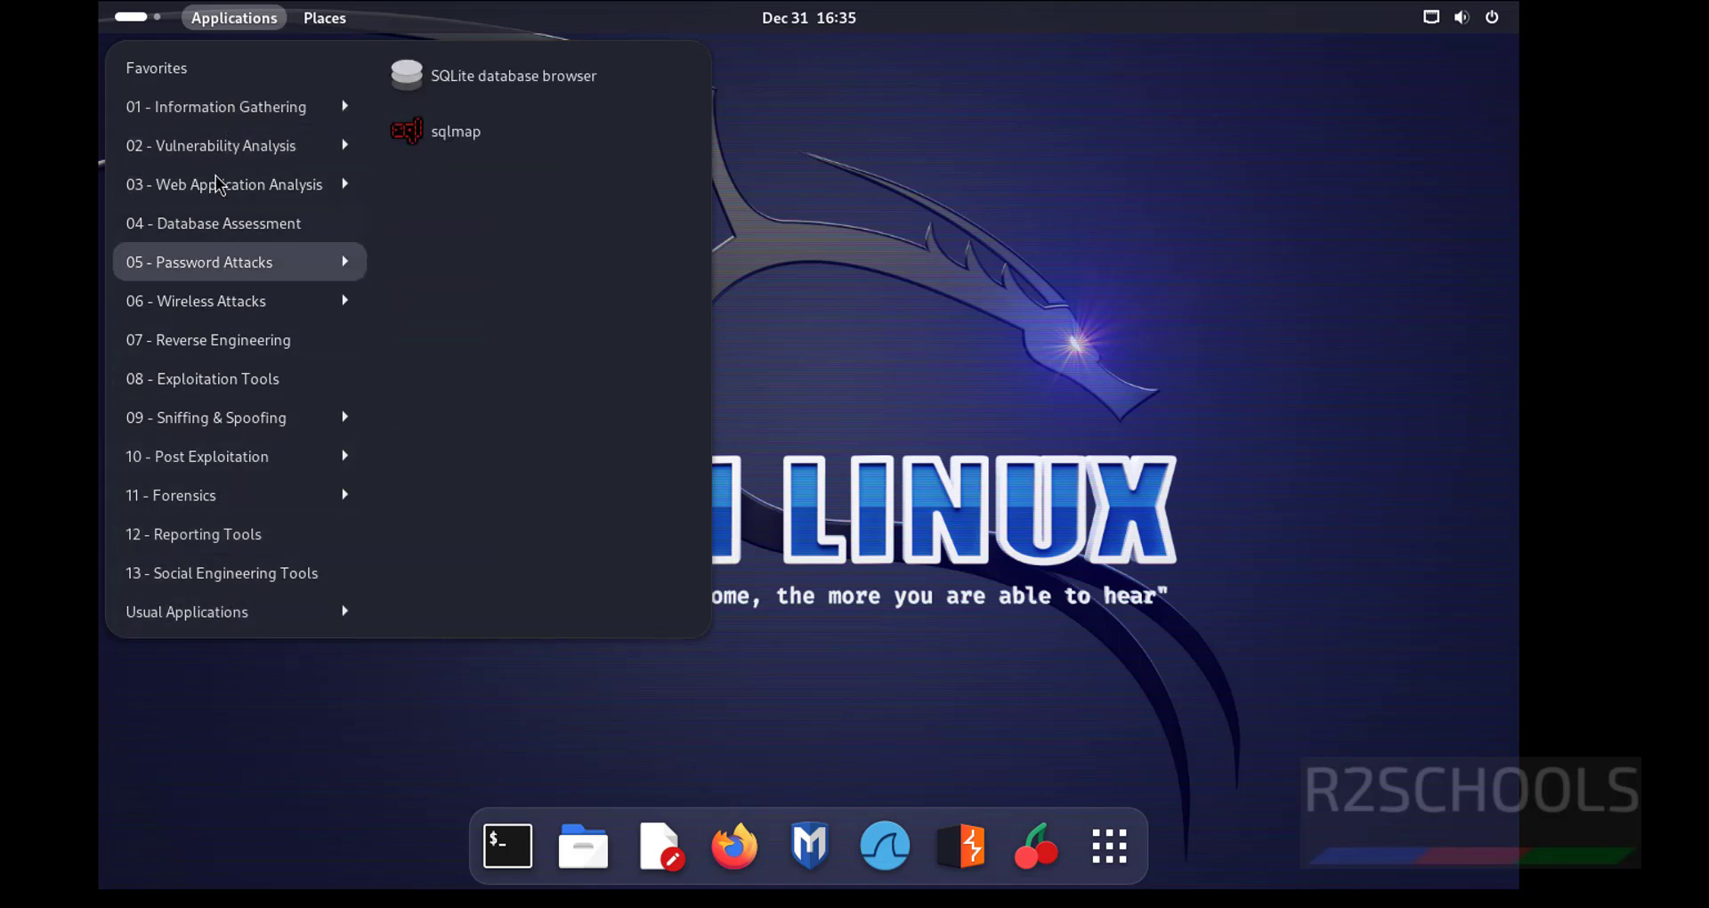
left_click(890, 265)
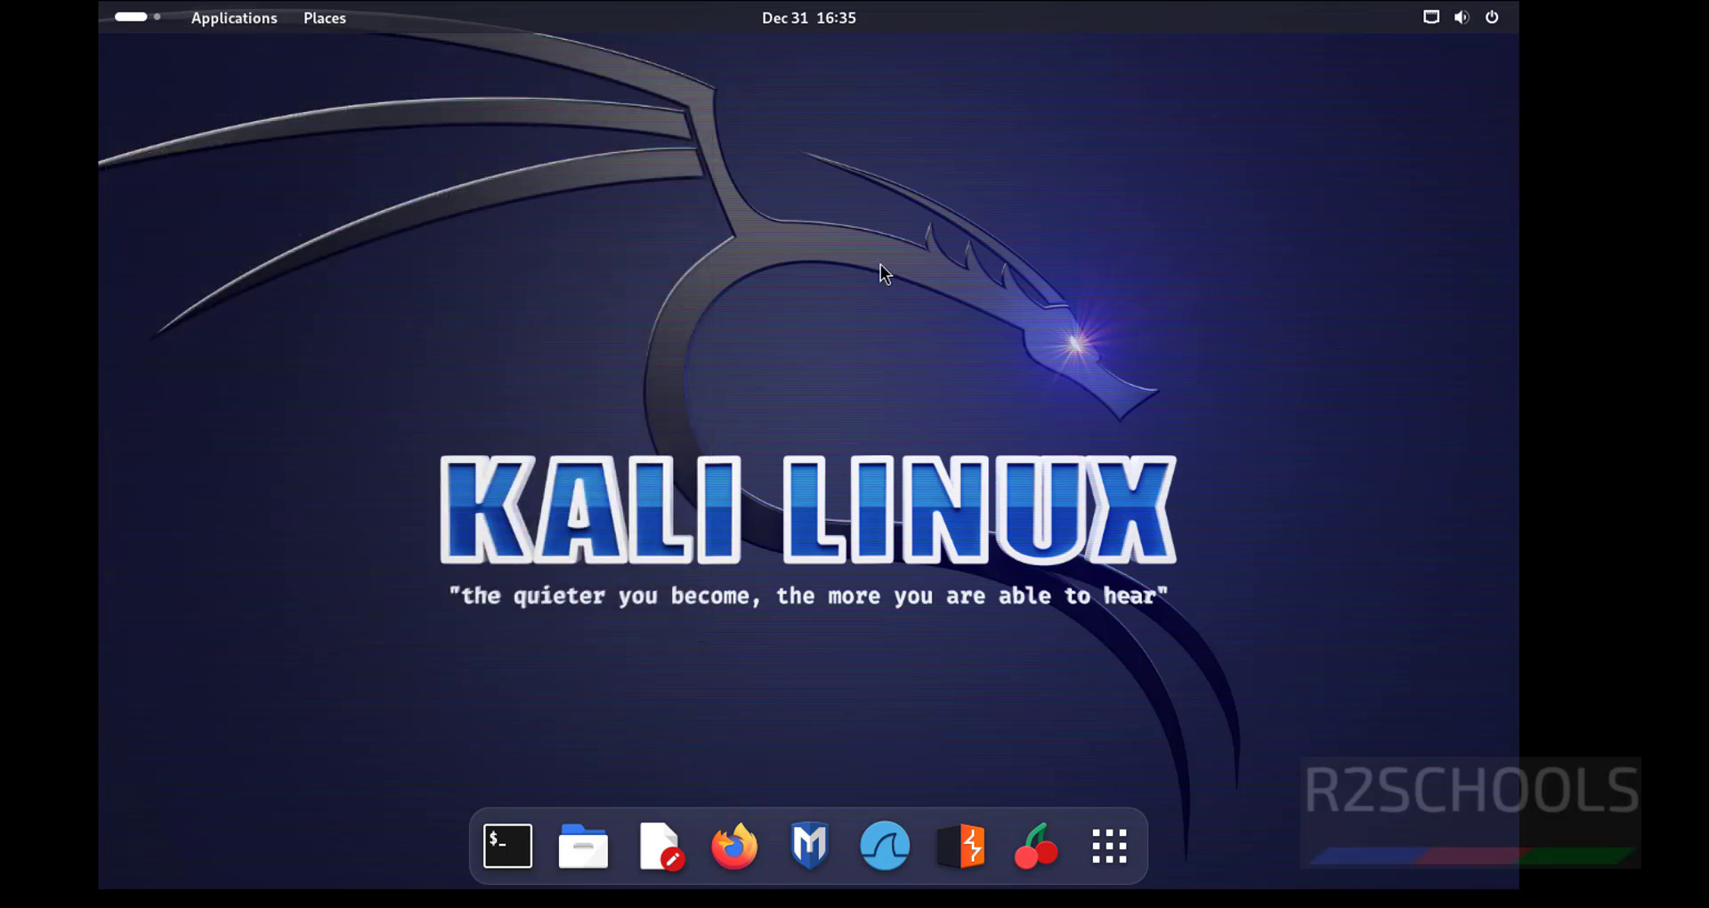
Open a terminal and run hostname, highlighting the ehkali output.
left_click(504, 846)
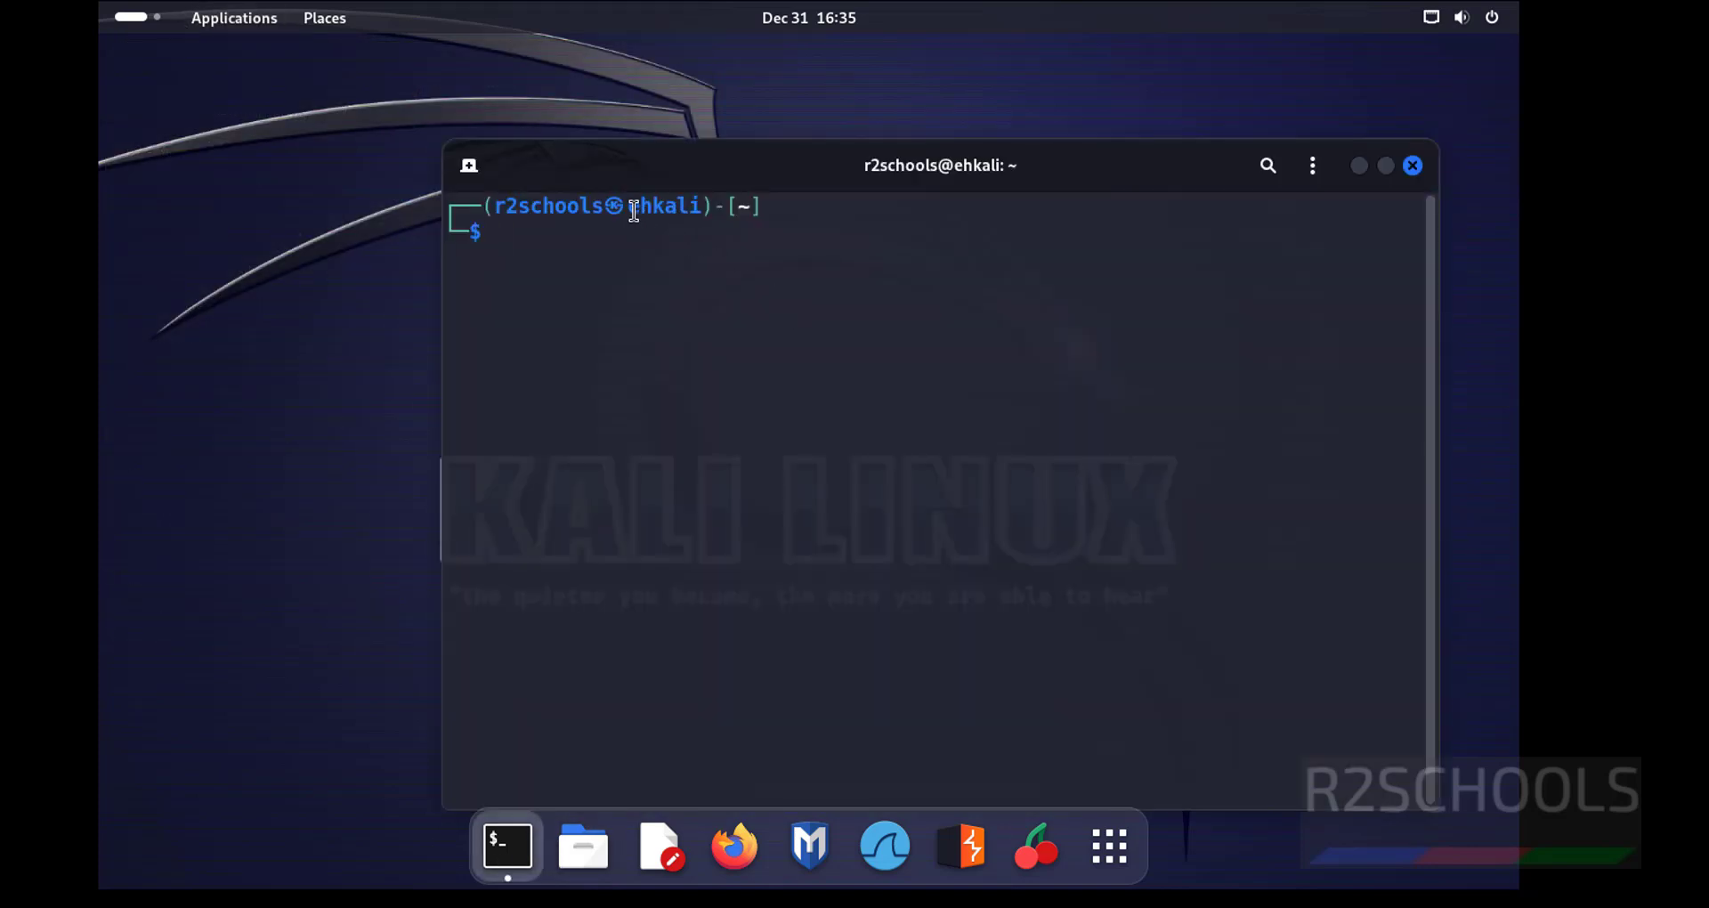
left_click_drag(634, 211, 698, 203)
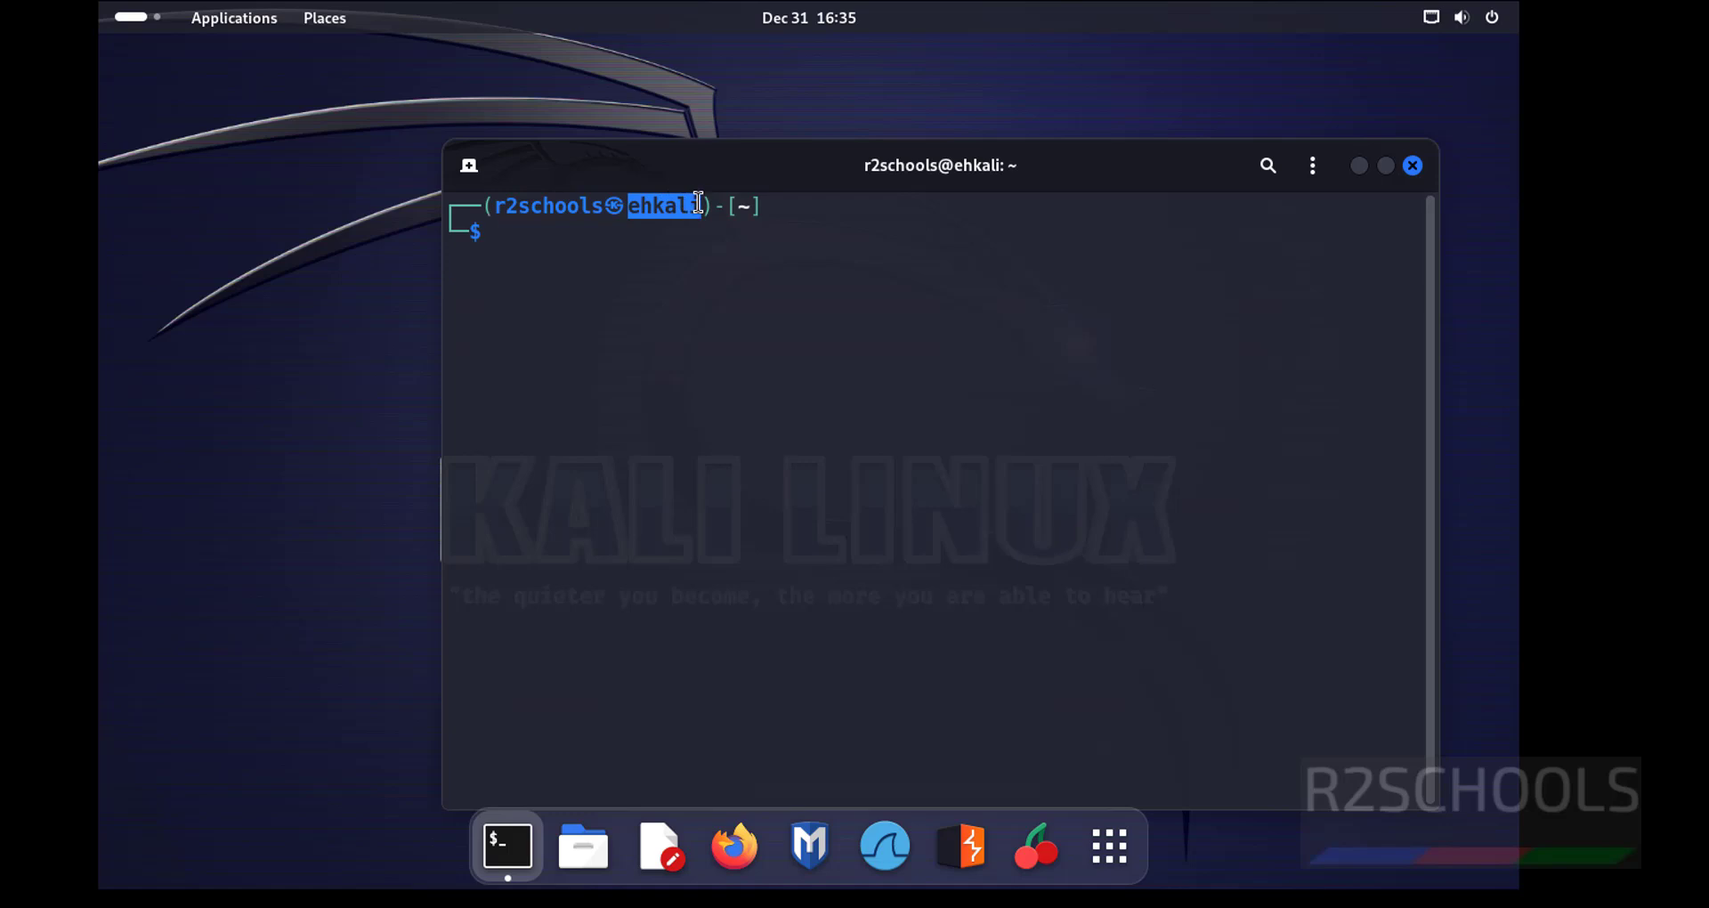
left_click(665, 267)
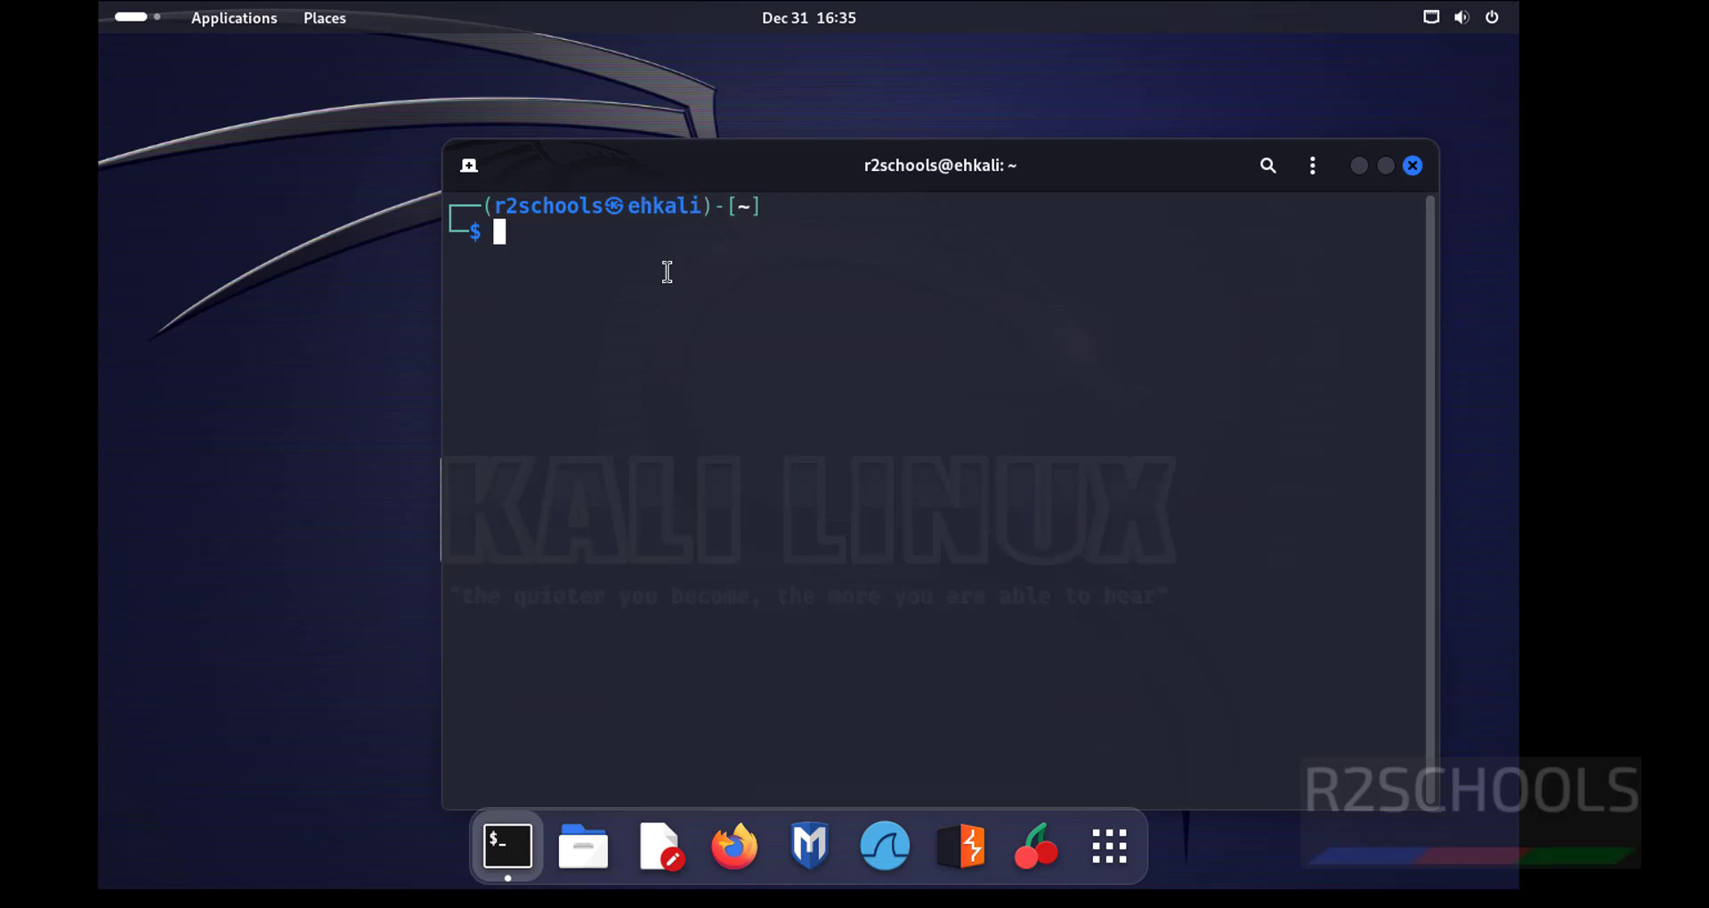
type("hostname")
key("Return")
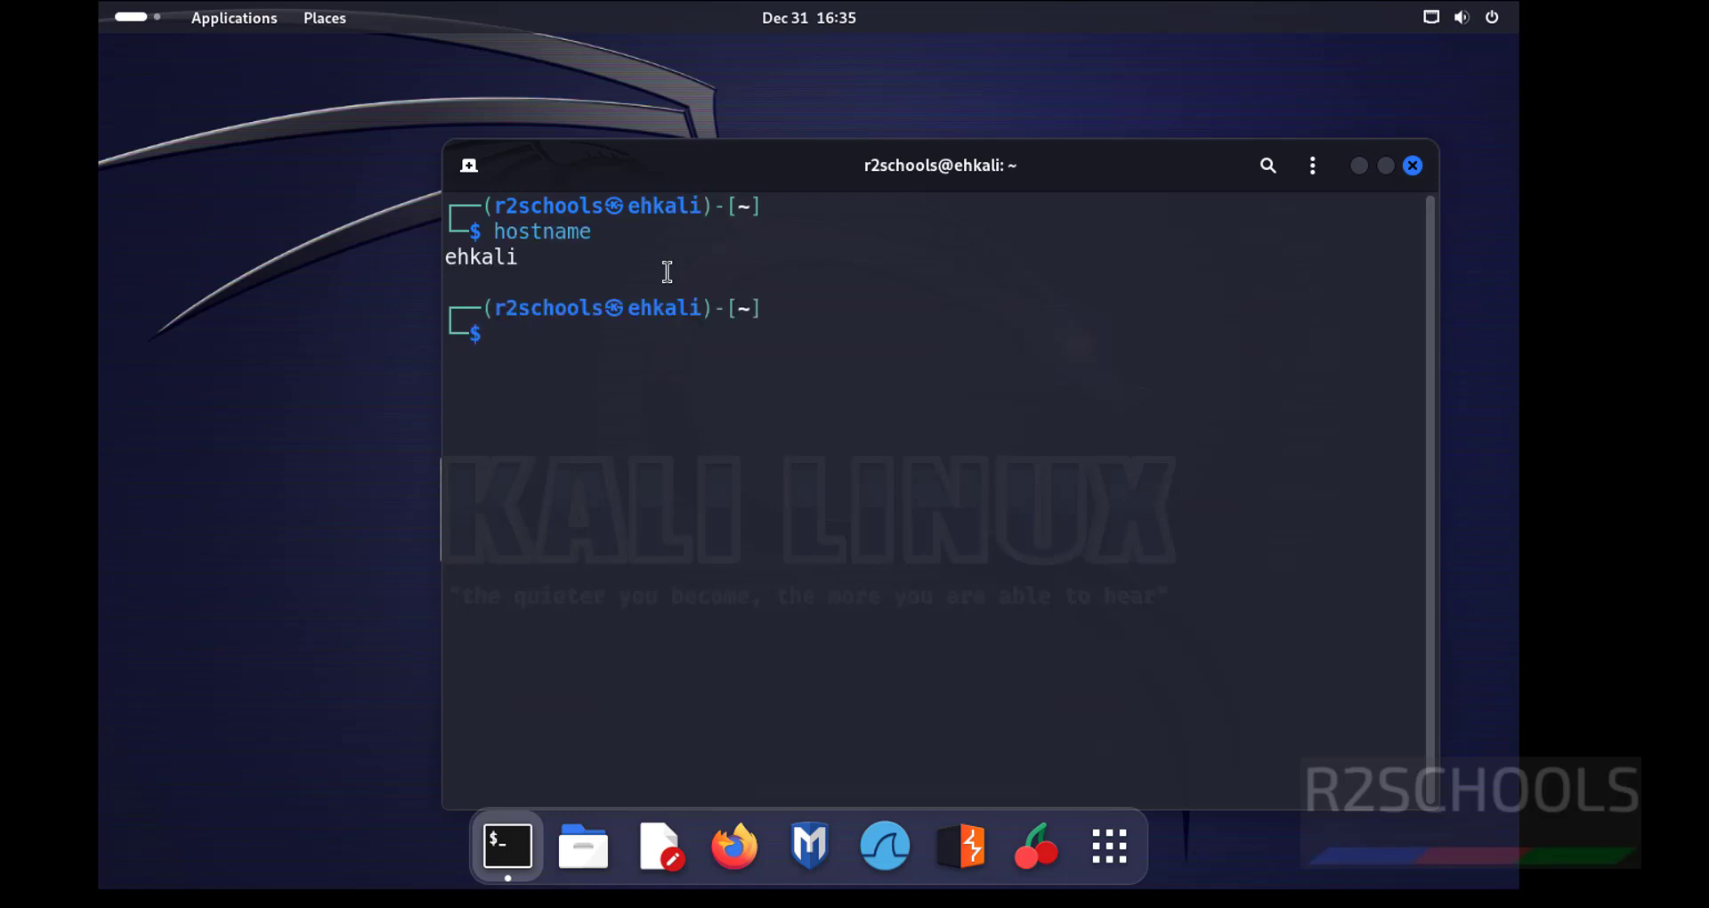
double_click(485, 257)
left_click(871, 307)
Run more /etc/os-release and highlight the PRETTY_NAME and 2023.4 version lines.
type("more")
type(" /etc/")
type("os-re")
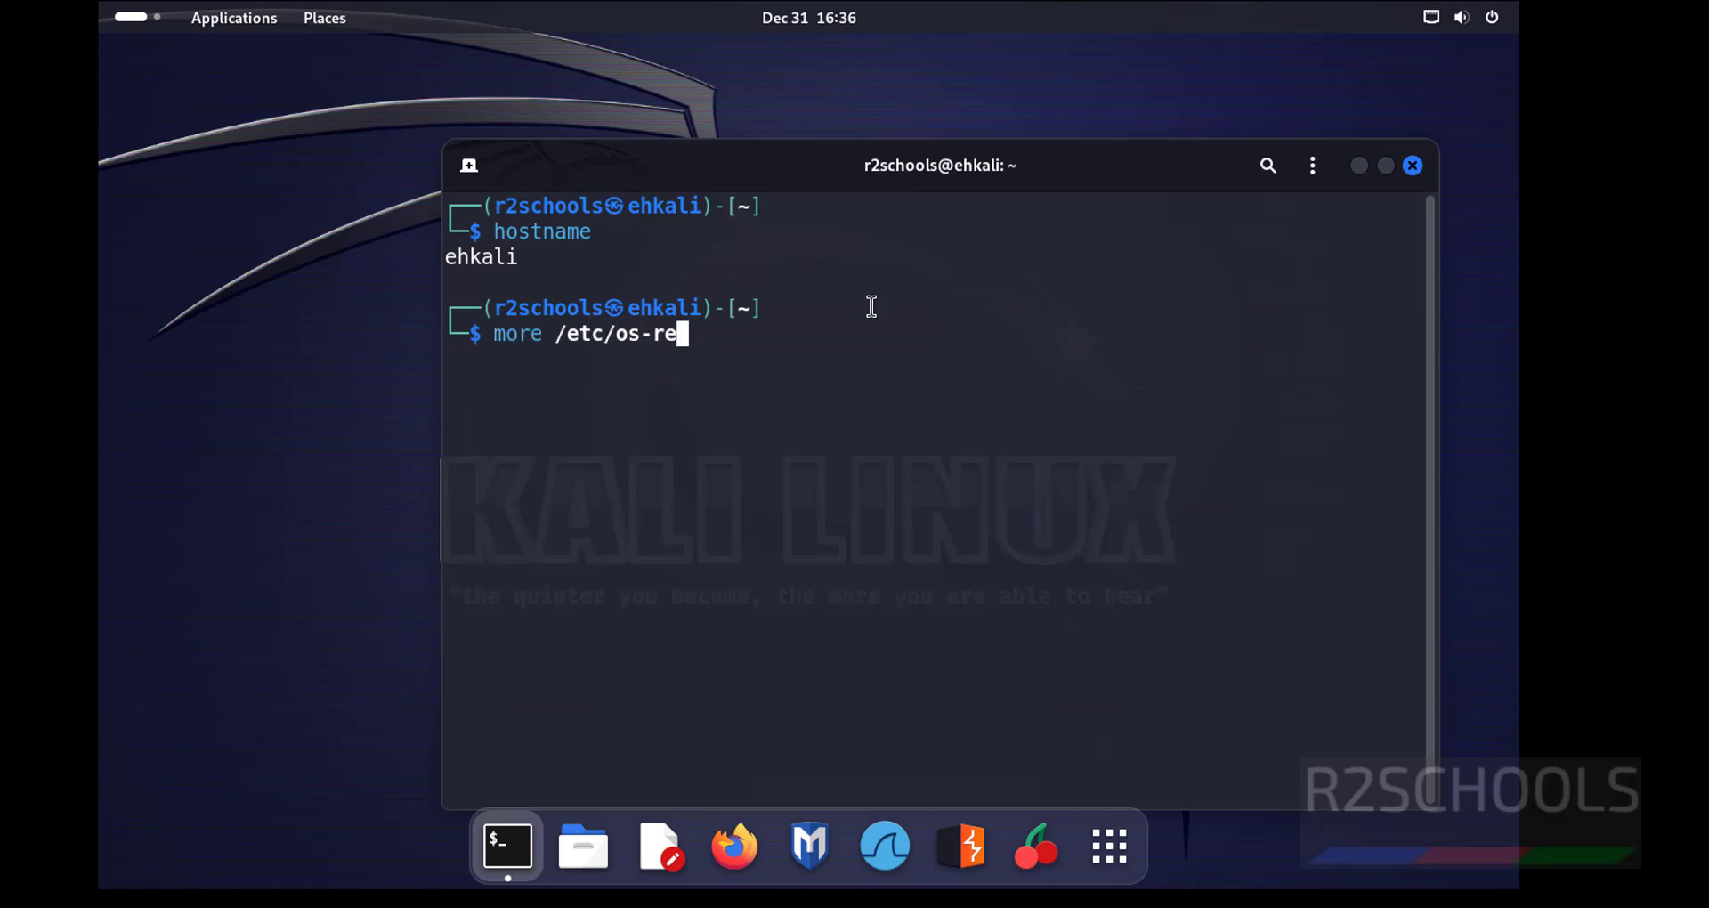
type("lease")
key("Return")
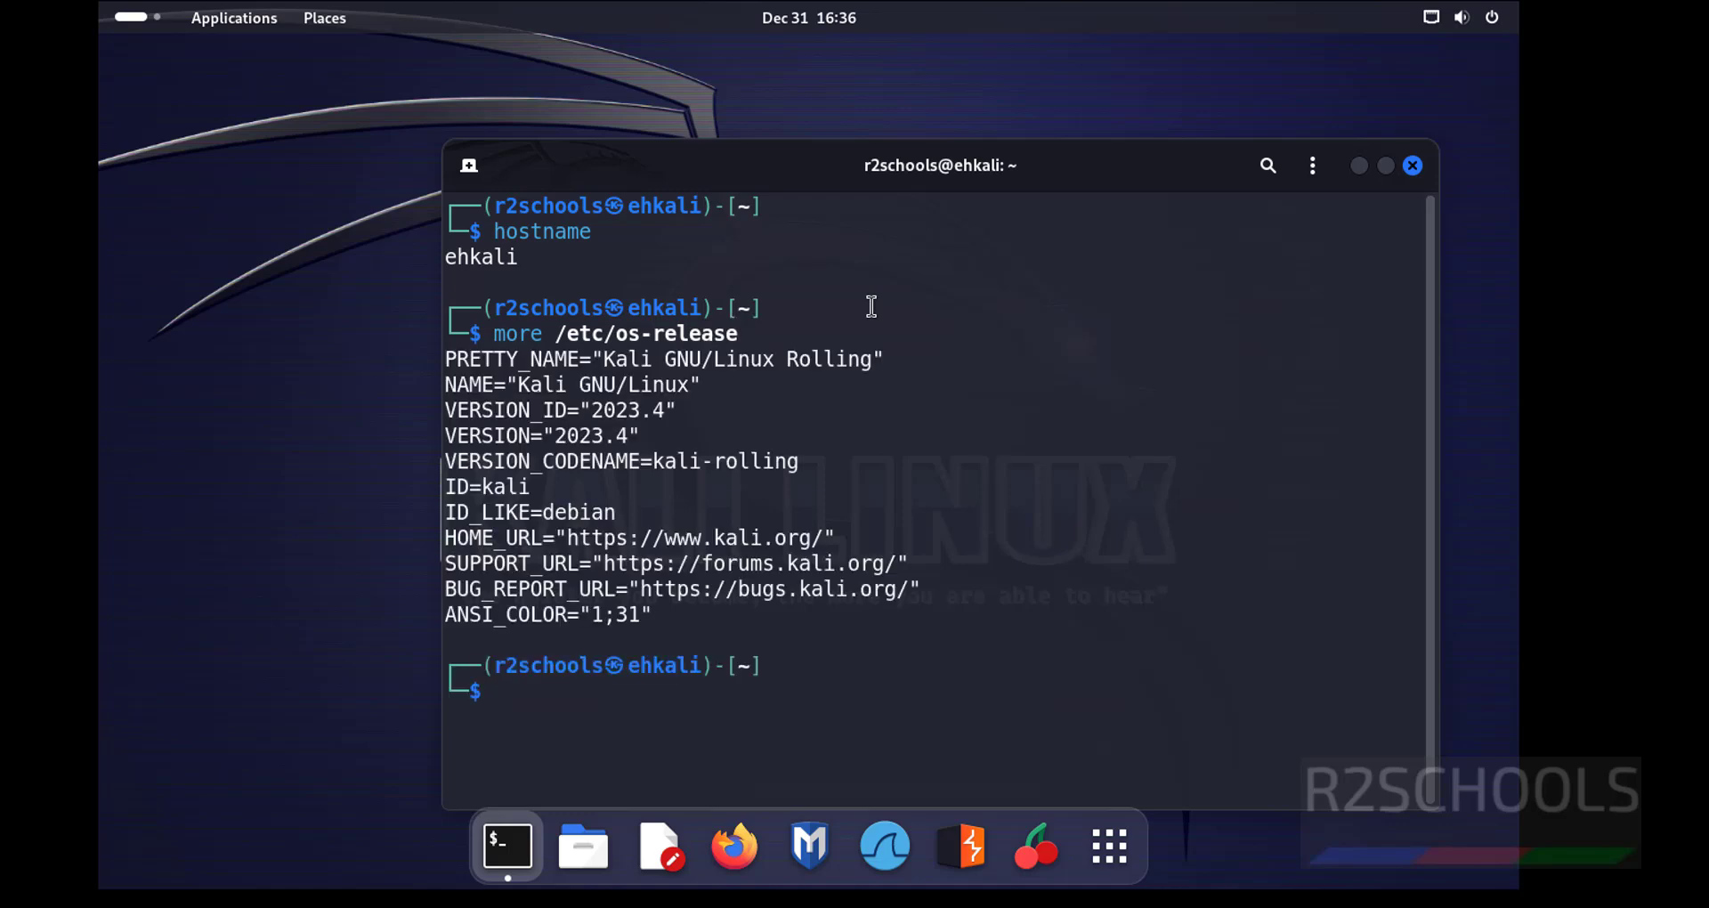
left_click_drag(583, 361, 873, 356)
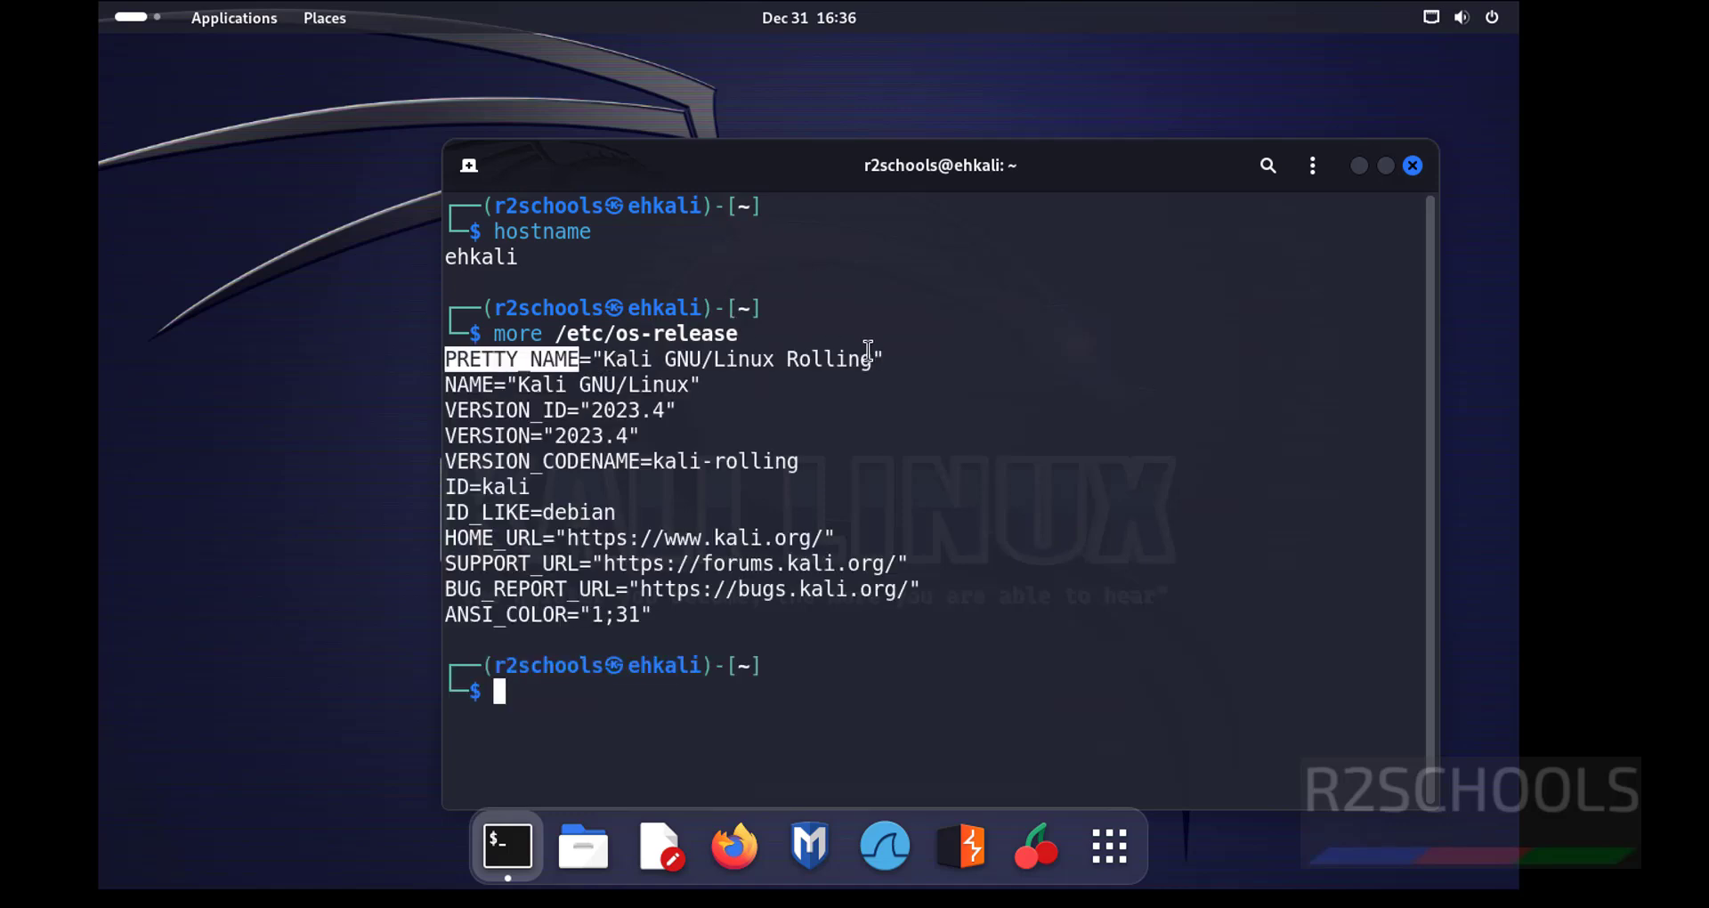
left_click(605, 411)
left_click_drag(568, 409, 663, 409)
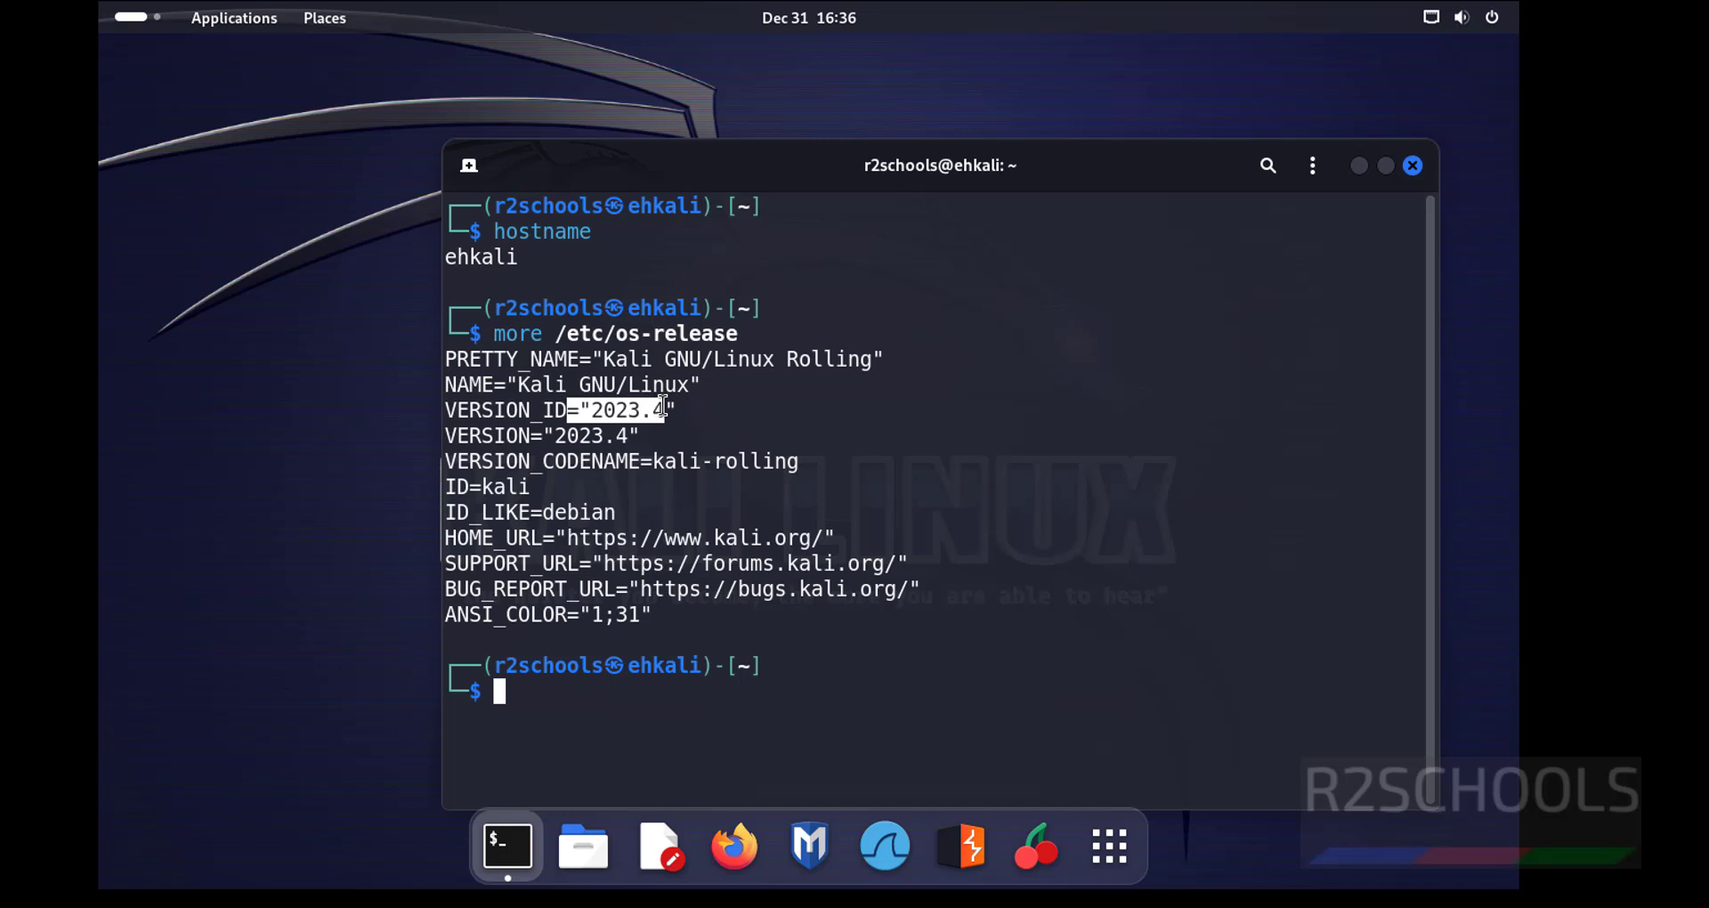
left_click(729, 404)
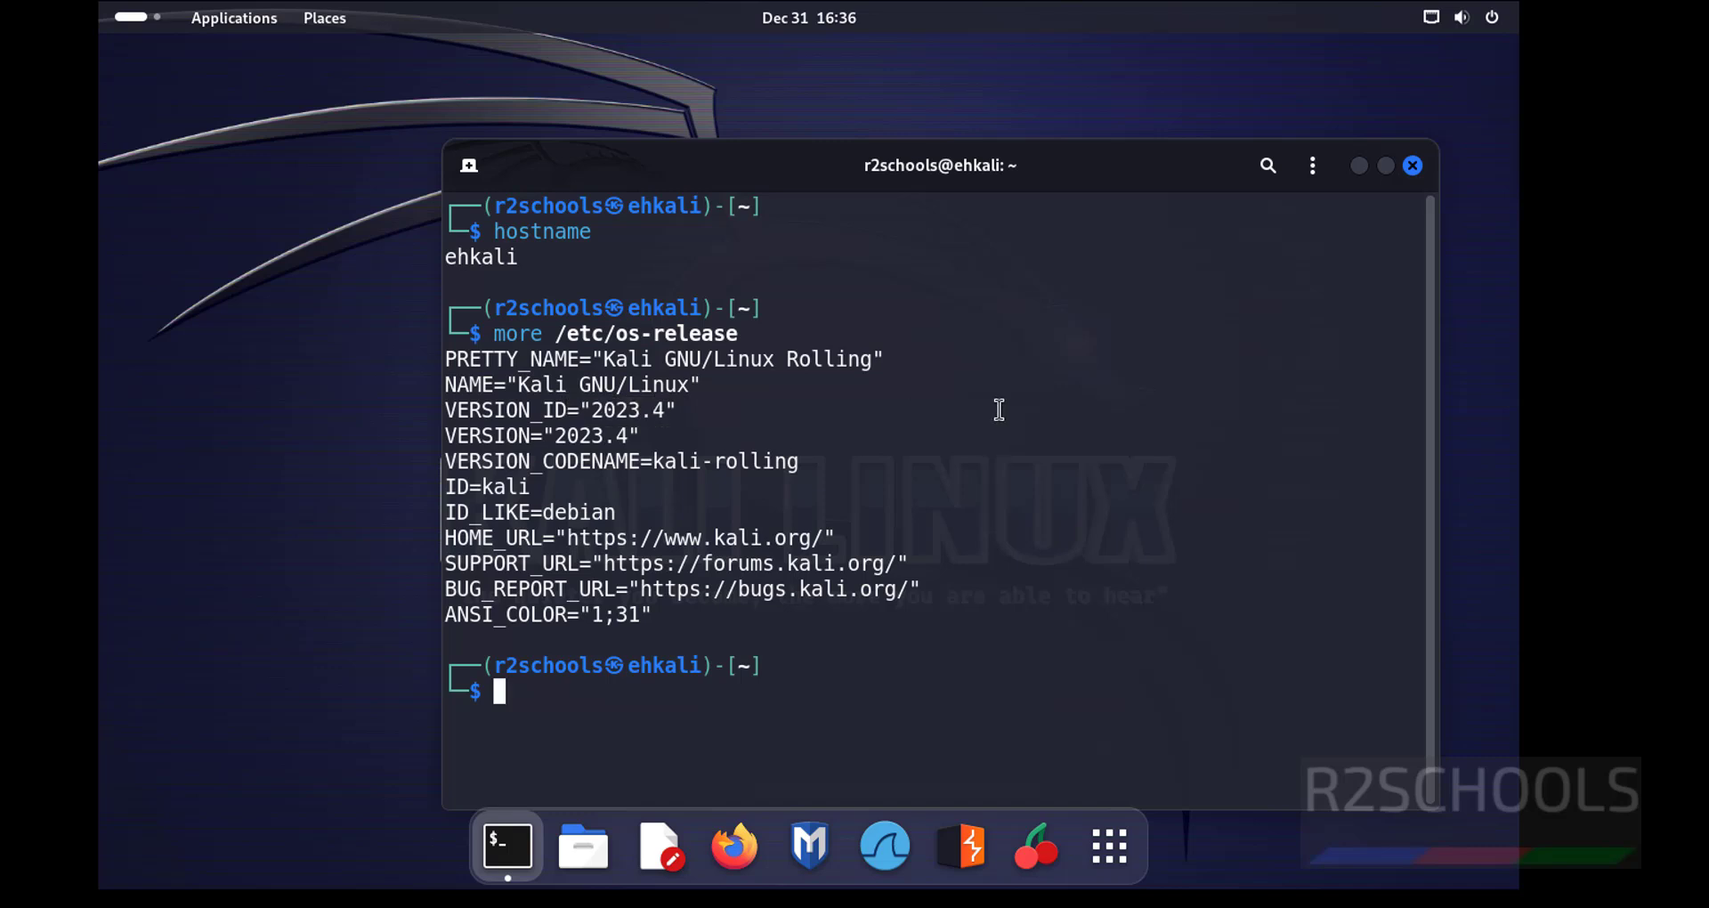